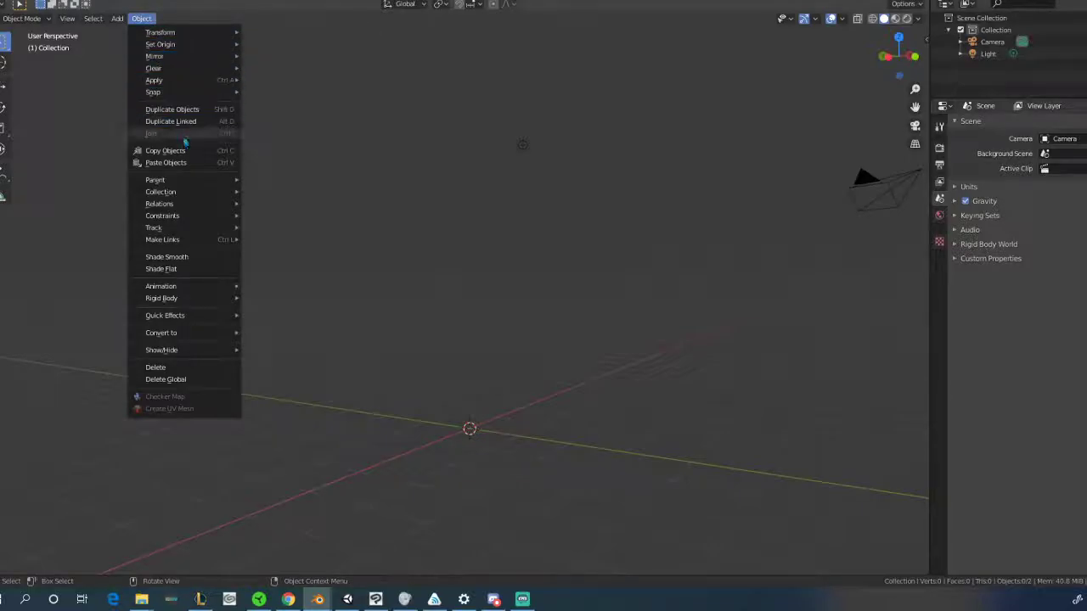
Add a UV sphere mesh at the centre of the scene
left_click(115, 19)
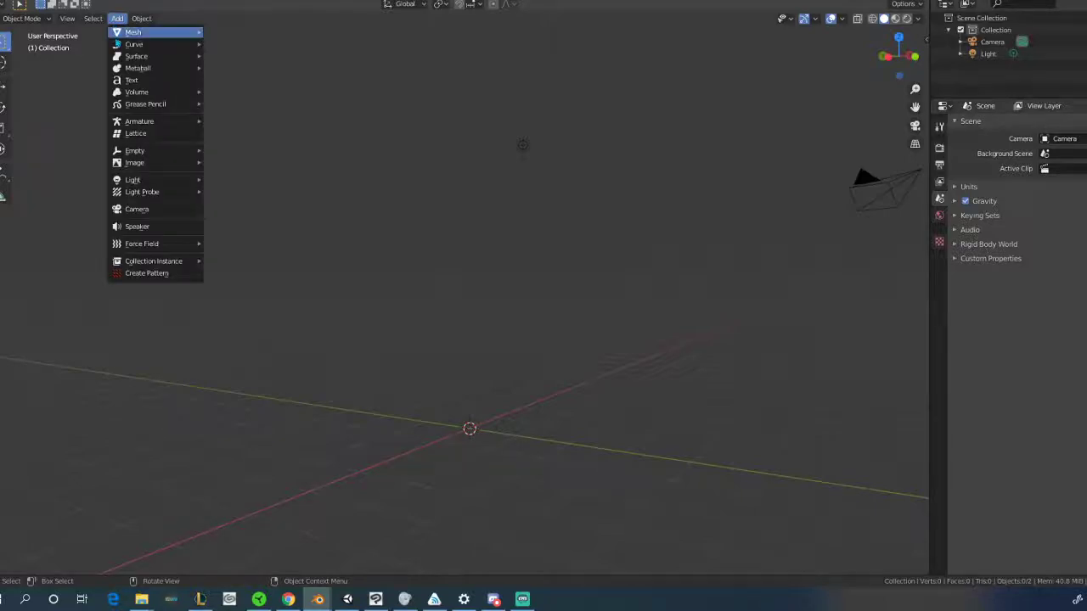
mouse_move(140, 34)
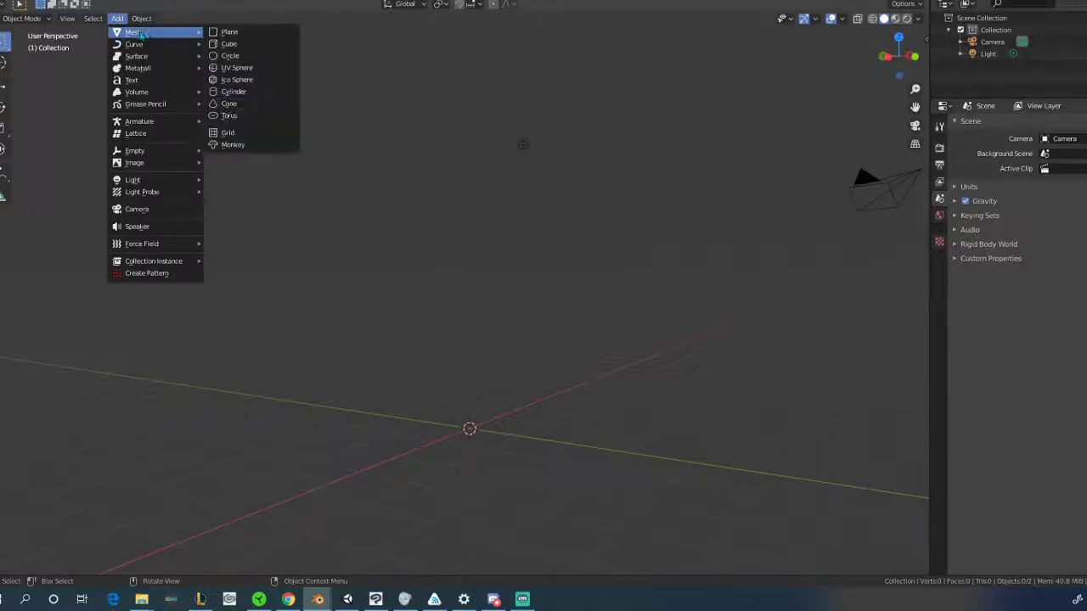
left_click(236, 67)
middle_click_drag(437, 227, 408, 236)
scroll(408, 236, "down", 1)
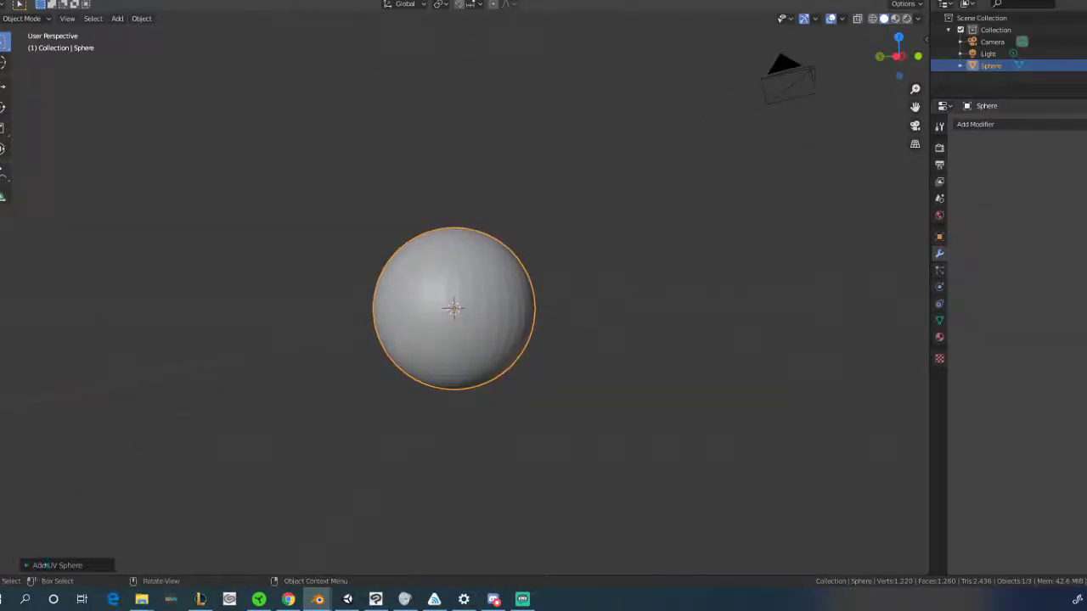
Set the new sphere to 12 segments and 8 rings
left_click(46, 565)
left_click(112, 435)
type("42")
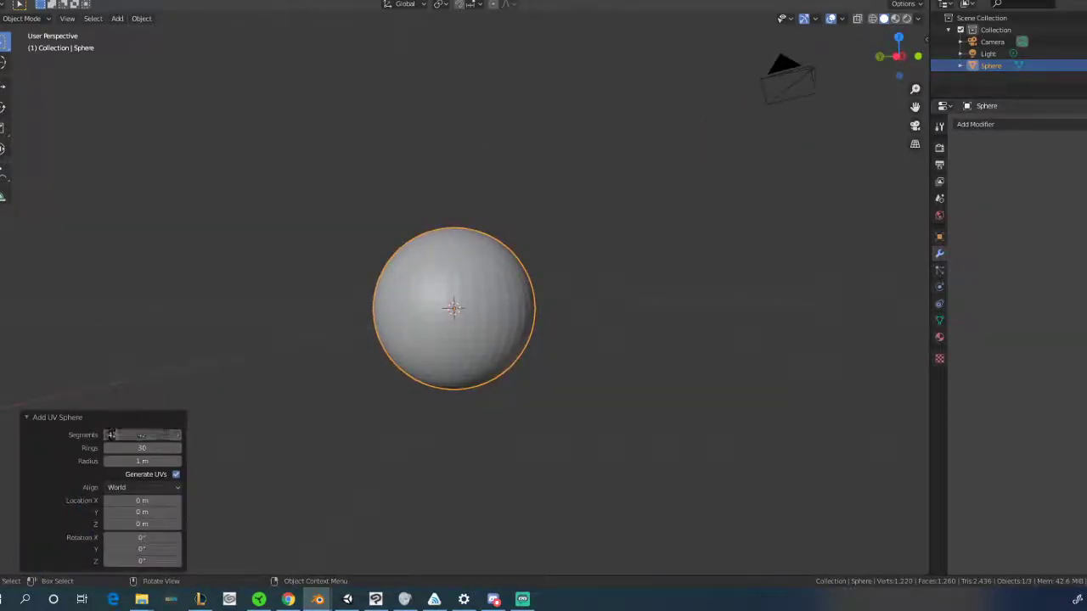
key("Tab")
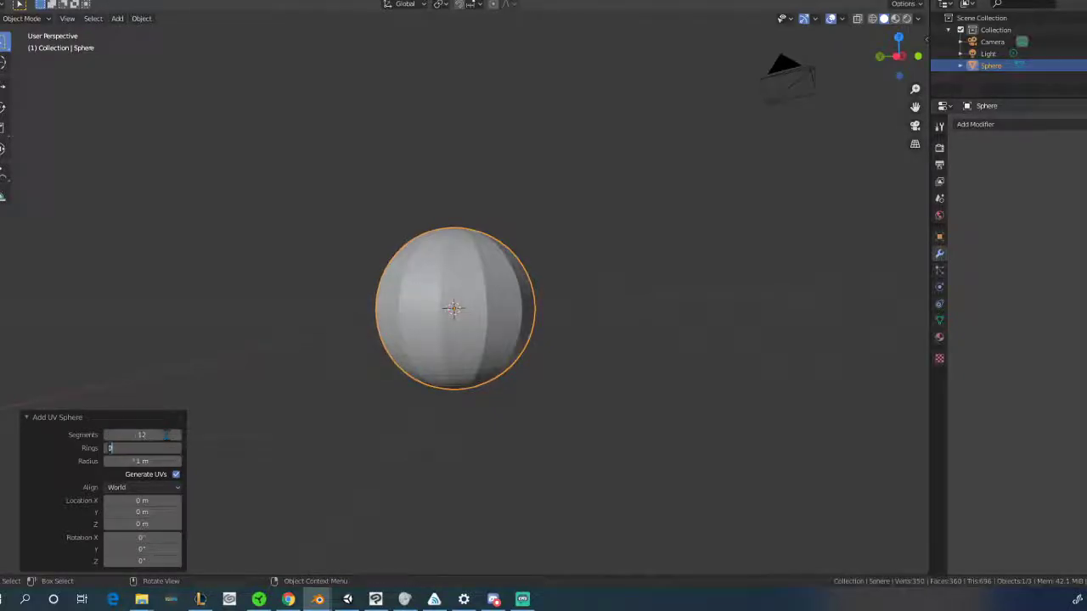
key("Return")
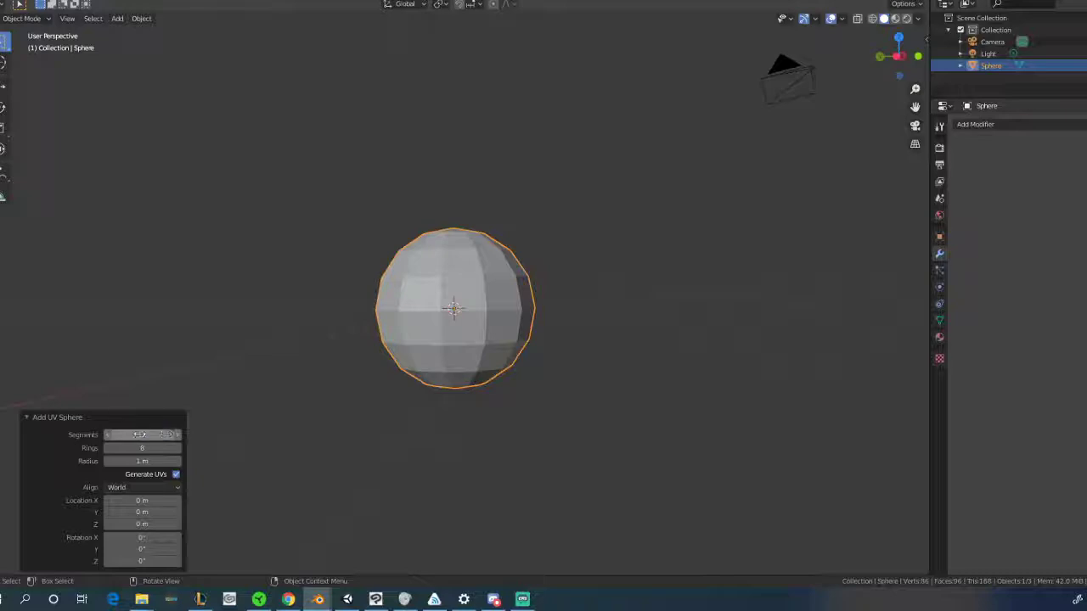
In Edit Mode and front view, enable X-ray and select all the sphere's vertices from the equator down
scroll(357, 401, "up", 2)
scroll(357, 401, "down", 1)
middle_click_drag(451, 388, 391, 407)
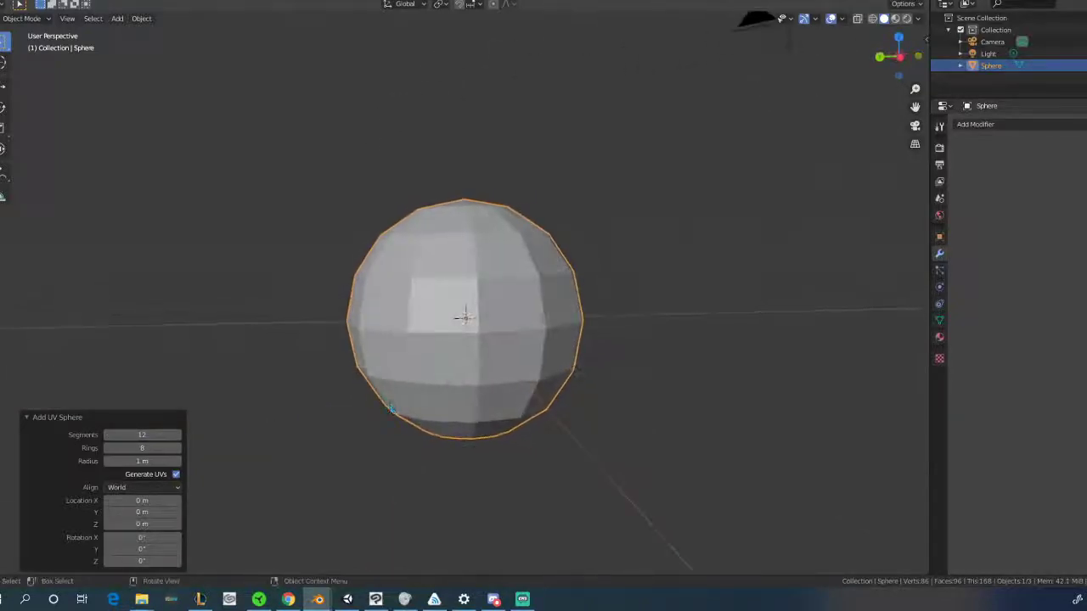
key("Tab")
middle_click_drag(468, 368, 518, 365)
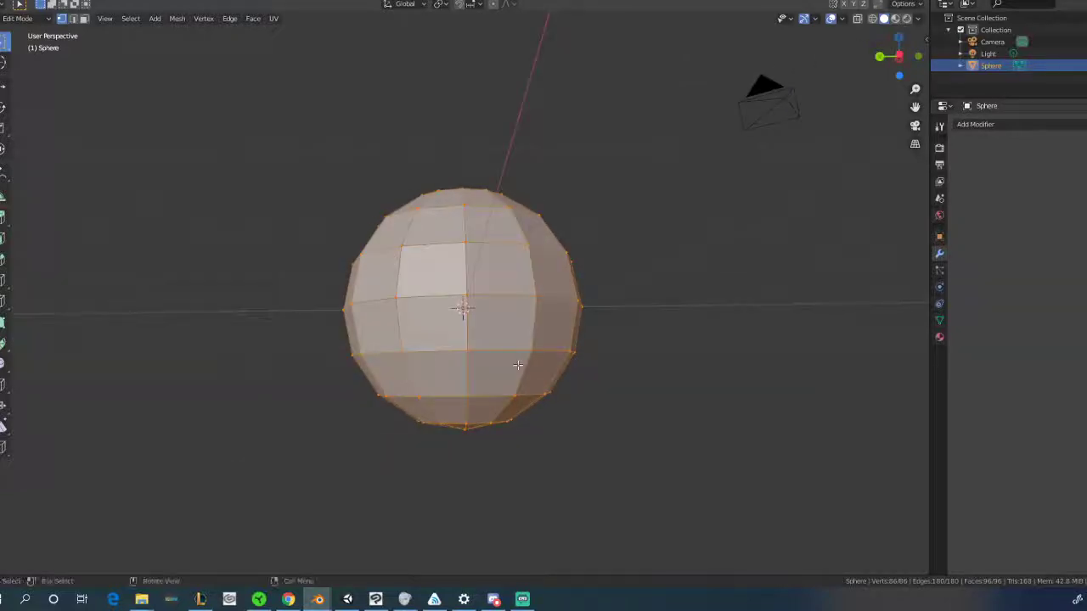
key("KP_1")
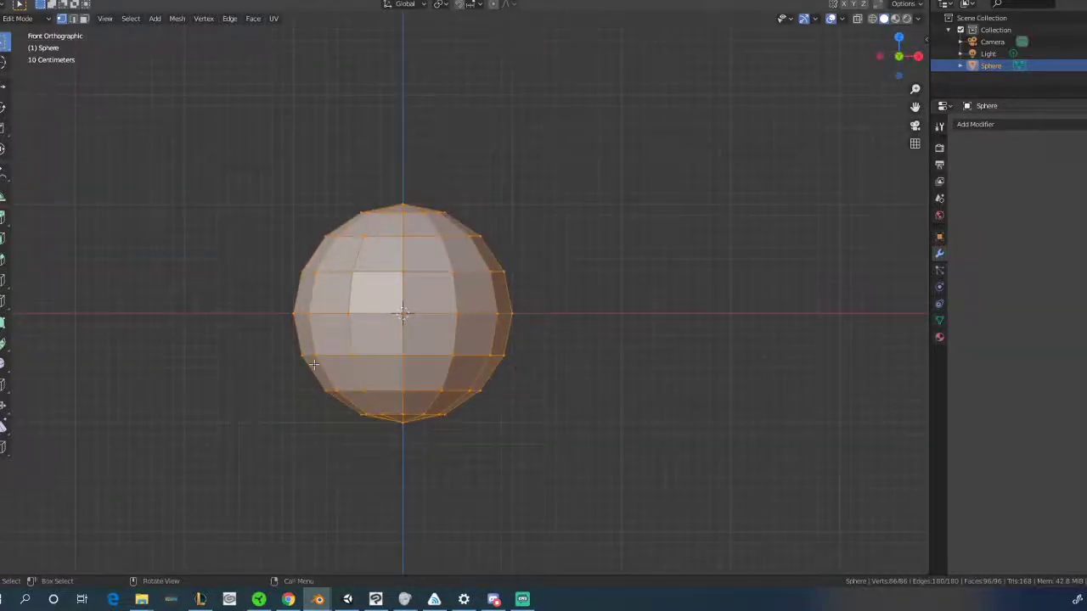
left_click(273, 313)
left_click_drag(270, 309, 618, 520)
left_click(857, 18)
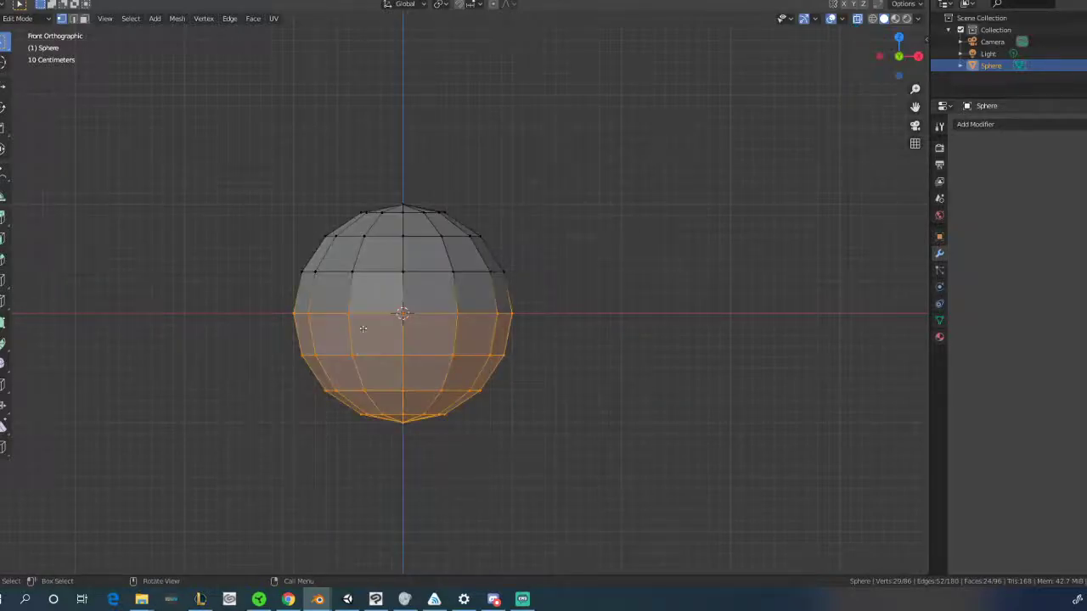
left_click_drag(256, 301, 680, 478)
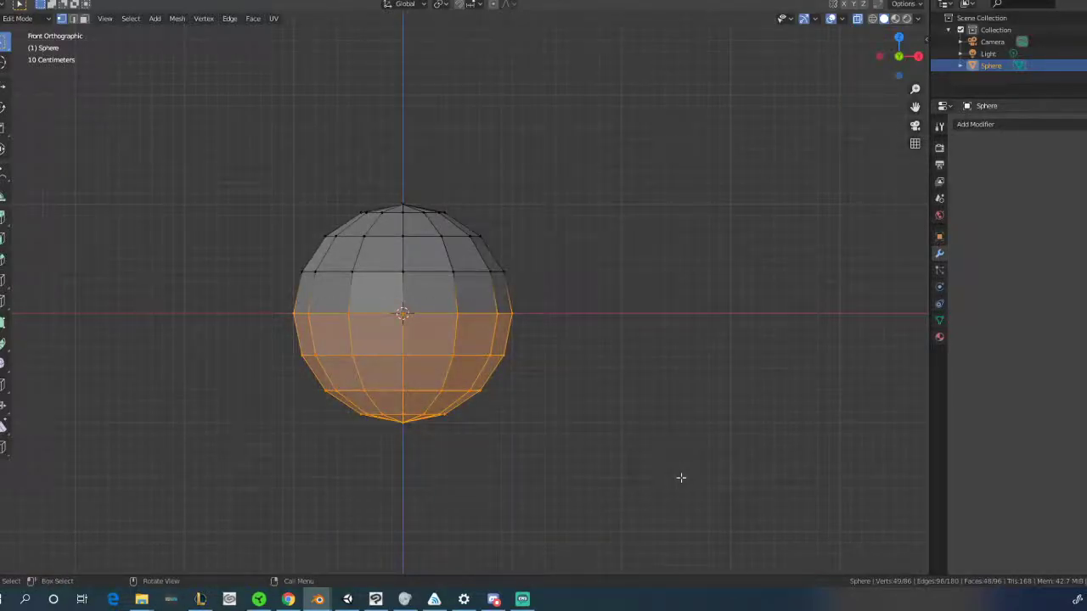
key("x")
key("Return")
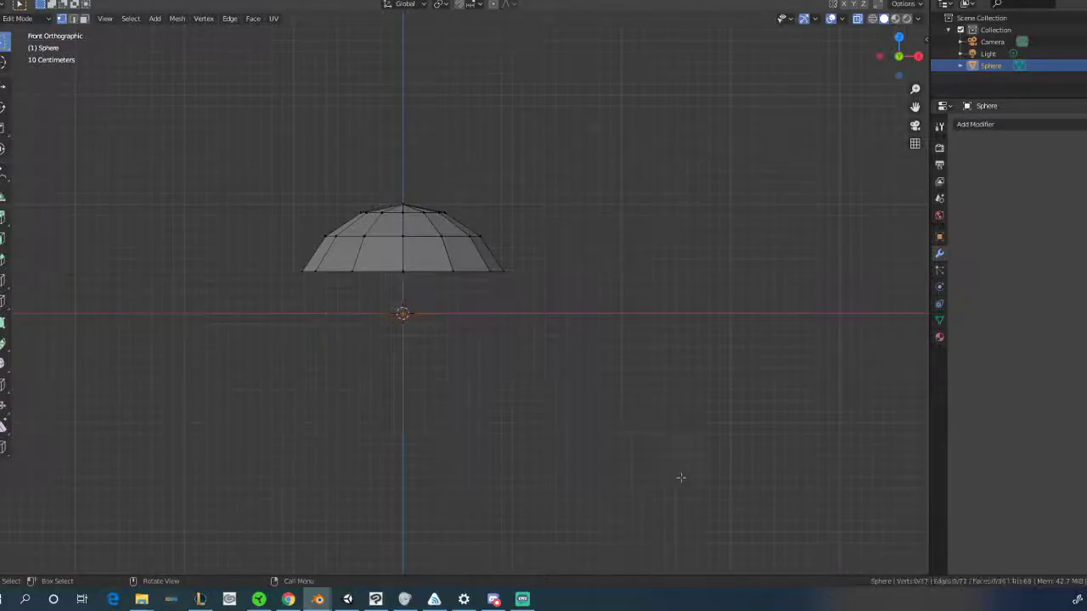
key("ctrl+z")
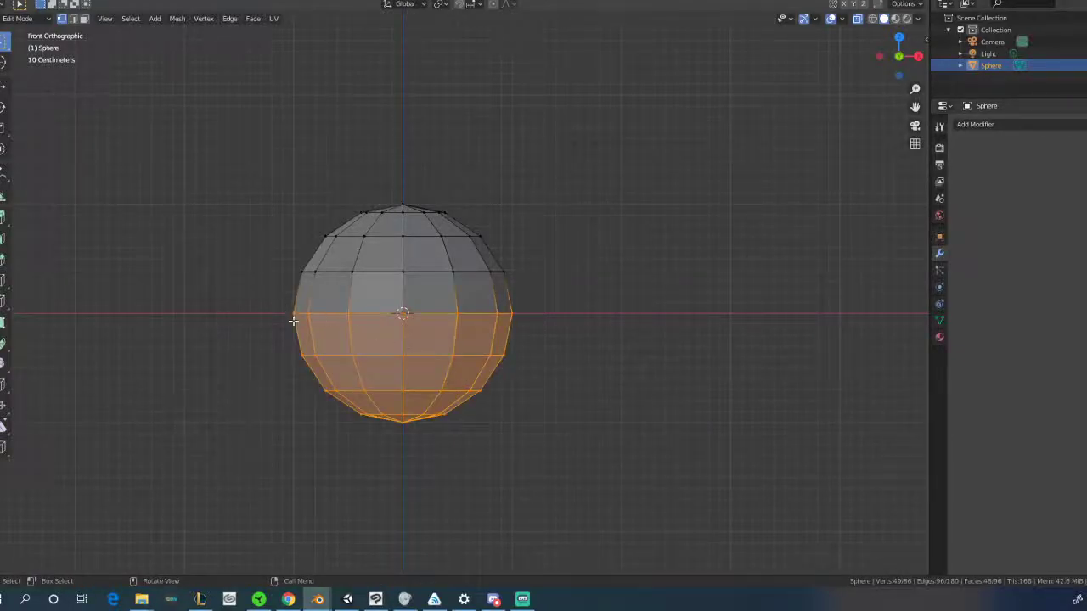
Delete the faces of the selected lower half, keeping the equator edge
key("x")
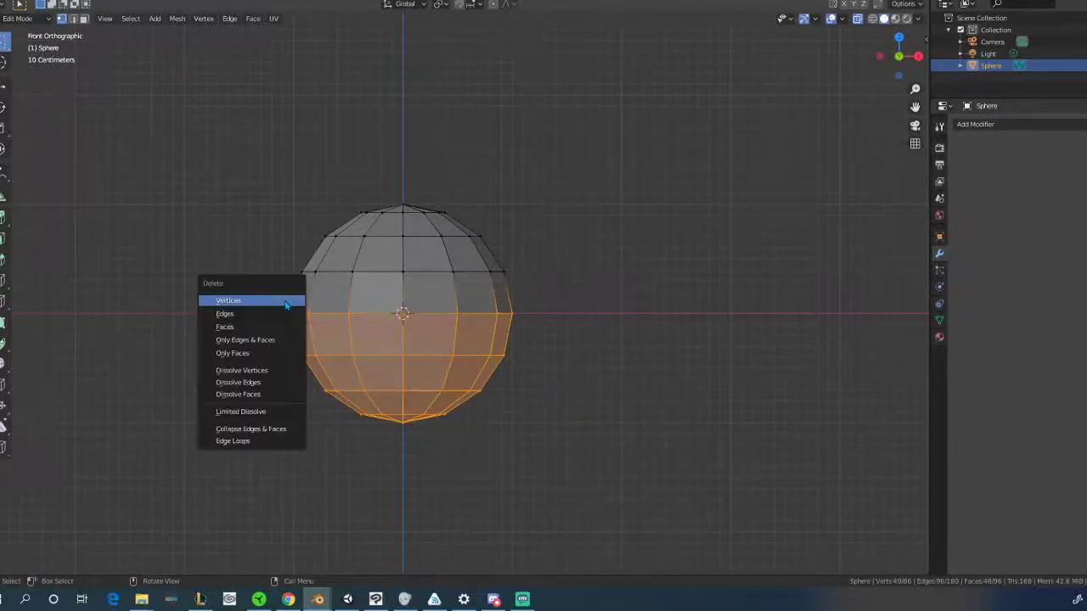
key("Down")
key("Down")
key("Return")
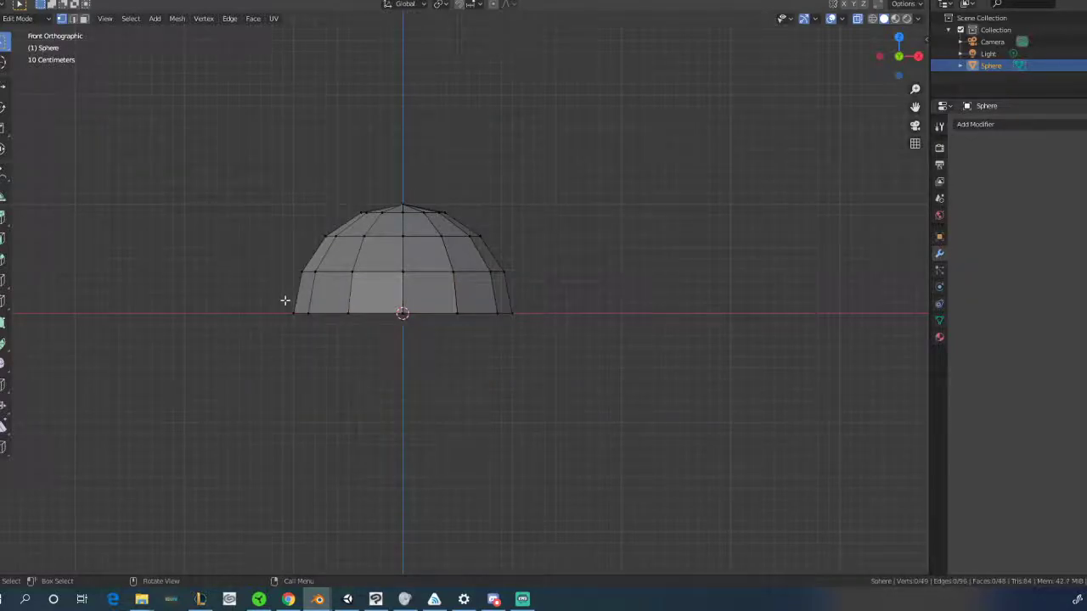
From the right view, select the front half of the dome up to its centre line and delete its faces
scroll(259, 290, "up", 2)
middle_click_drag(275, 298, 407, 300)
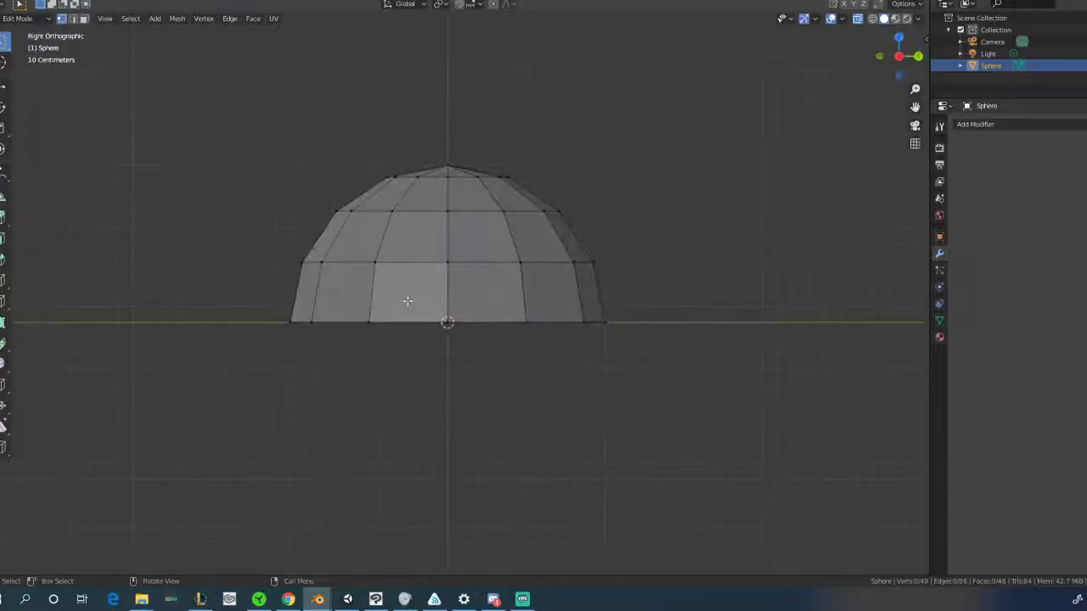
left_click_drag(258, 110, 454, 451)
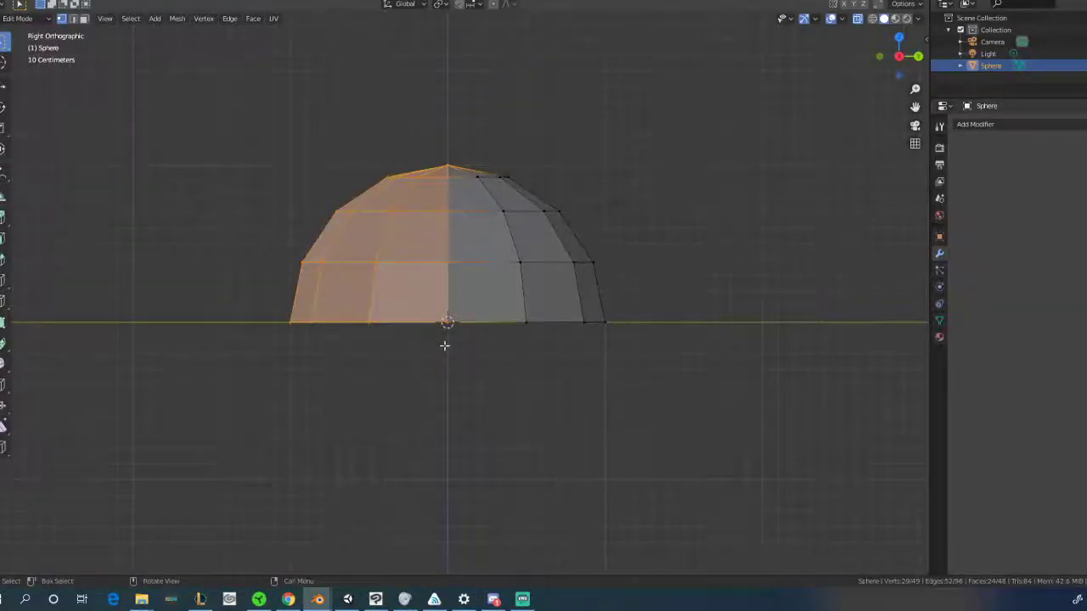
right_click(444, 346)
key("x")
left_click(527, 394)
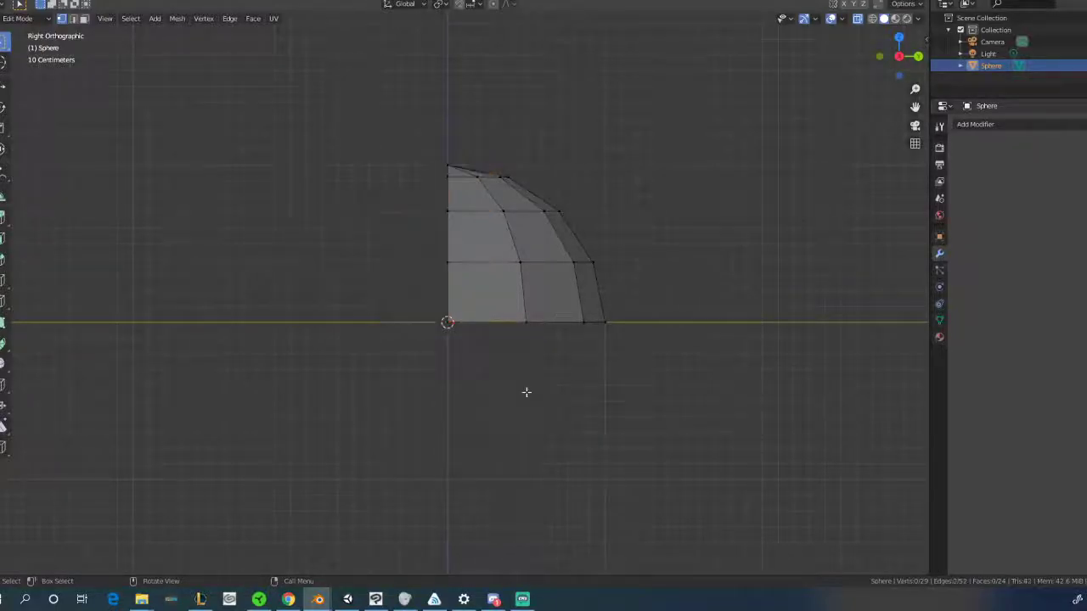
From the back view, select the half dome's bottom edge loop and extrude it straight down about 0.29 m
scroll(522, 388, "up", 1)
scroll(522, 388, "down", 2)
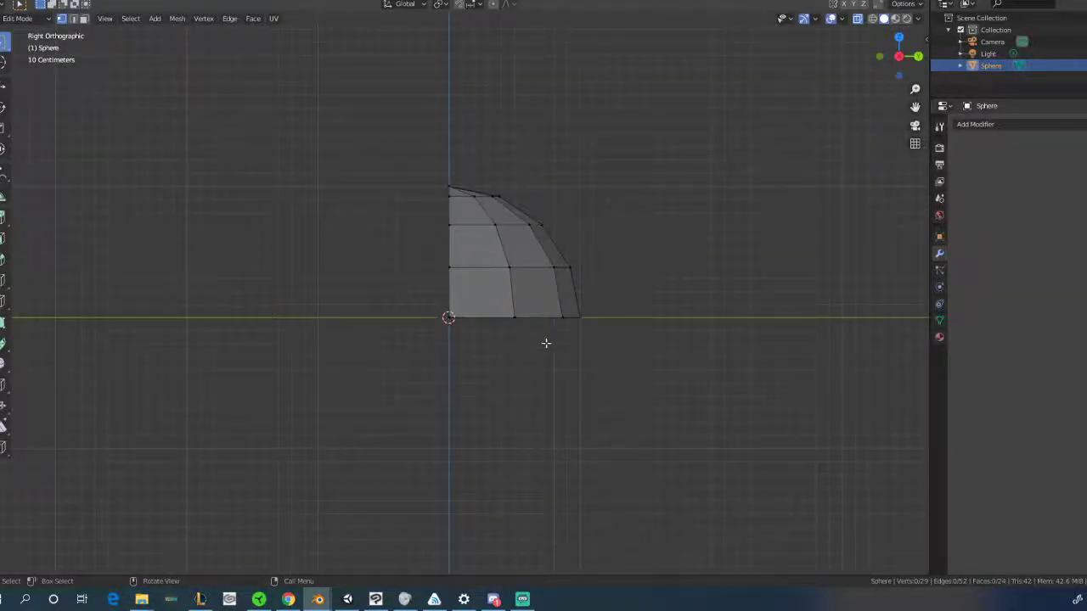
key("KP_1")
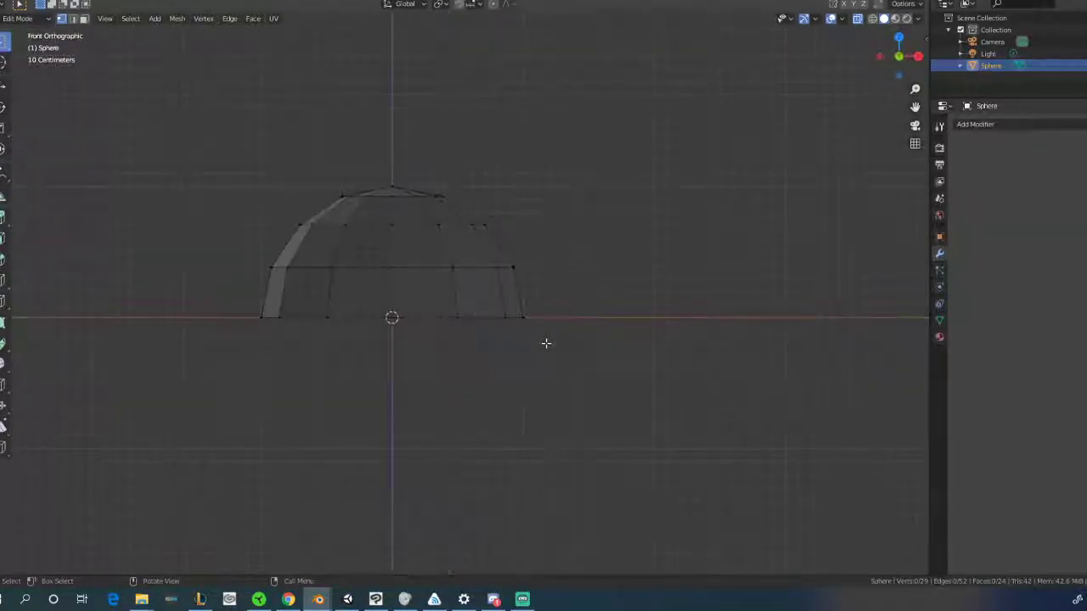
key("ctrl+KP_1")
scroll(552, 390, "up", 1)
scroll(565, 403, "down", 1)
middle_click_drag(548, 417, 501, 388, "shift")
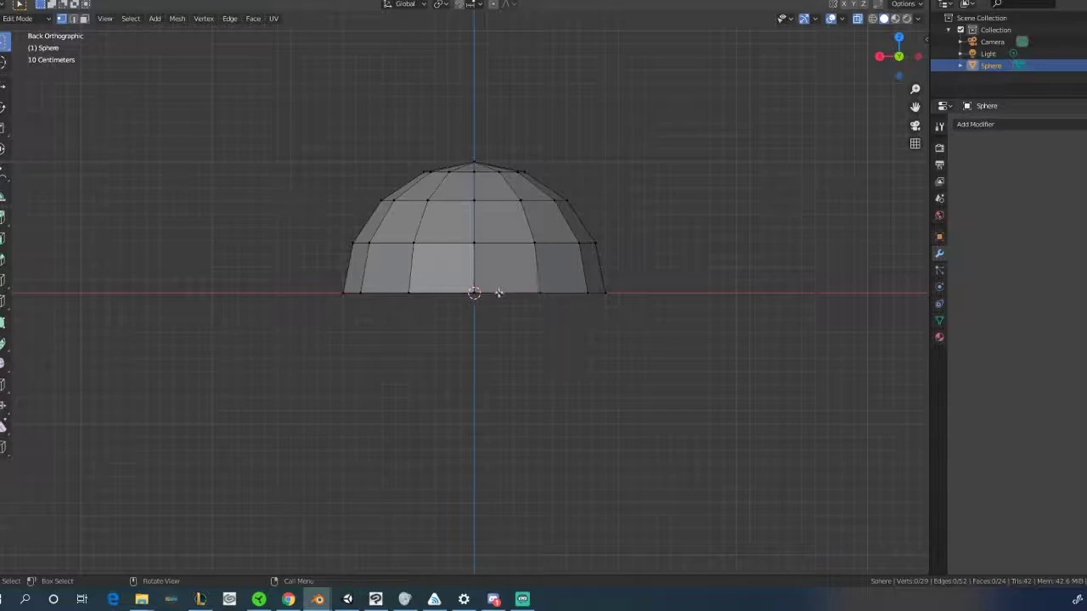
key("alt")
left_click(505, 293, "alt")
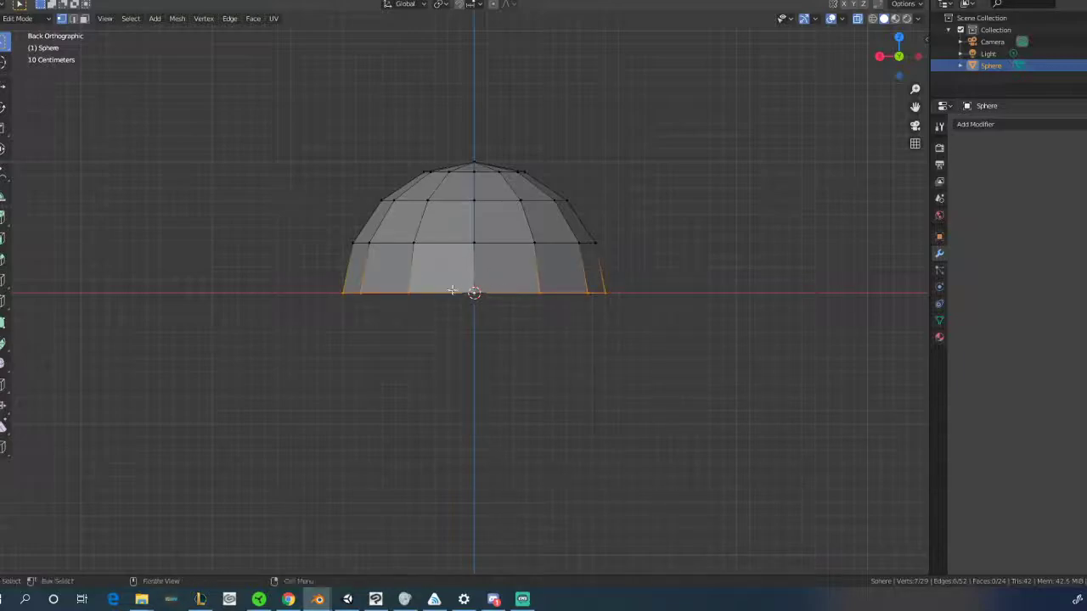
key("e")
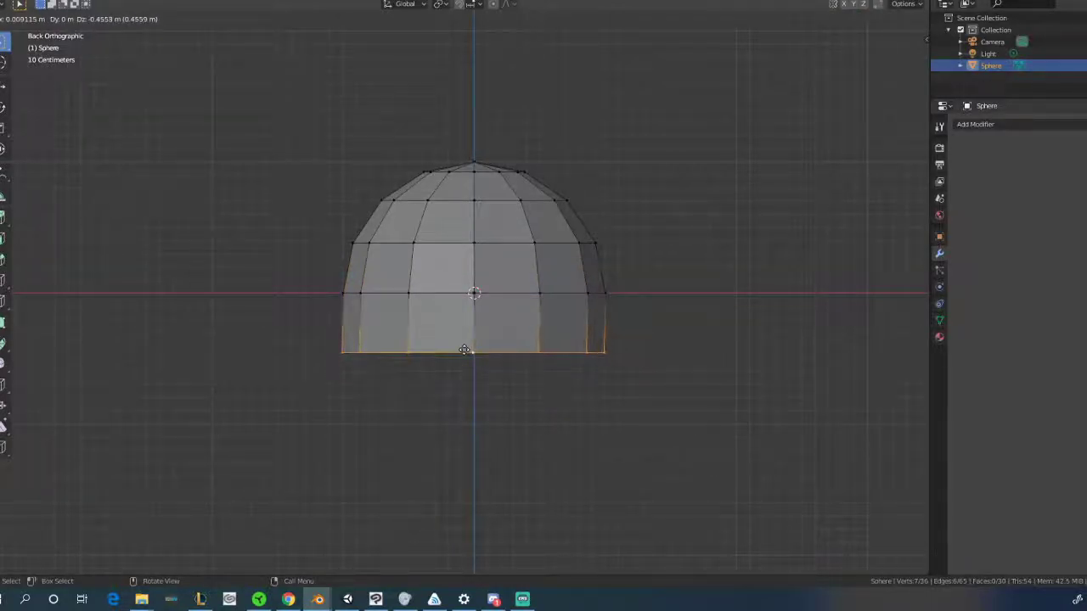
right_click(467, 351)
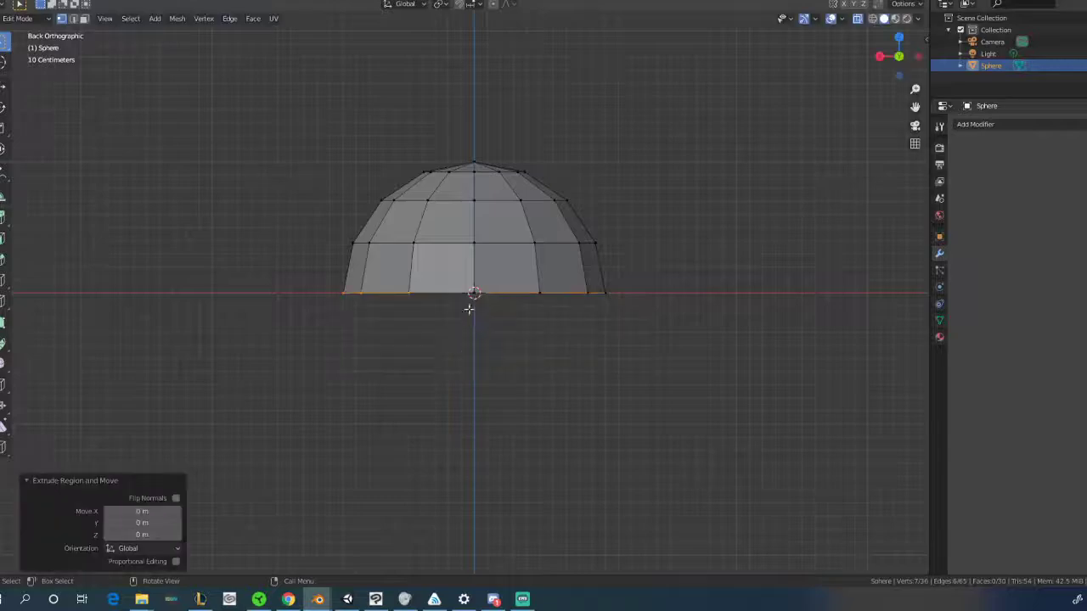
key("shift+space")
key("g")
left_click_drag(474, 244, 472, 283)
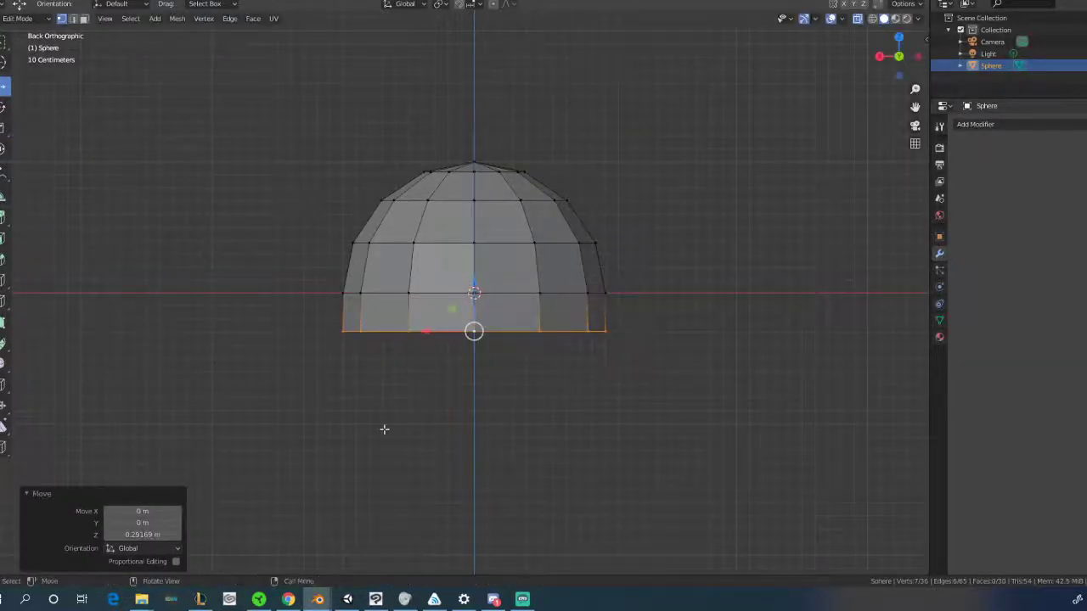
Extrude the three middle vertices of the bottom edge down about 1.09 m and scale the new edge to about 0.65
left_click(541, 331)
left_click(474, 331, "shift")
left_click(410, 332, "shift")
key("e")
right_click(486, 377)
key("g")
key("z")
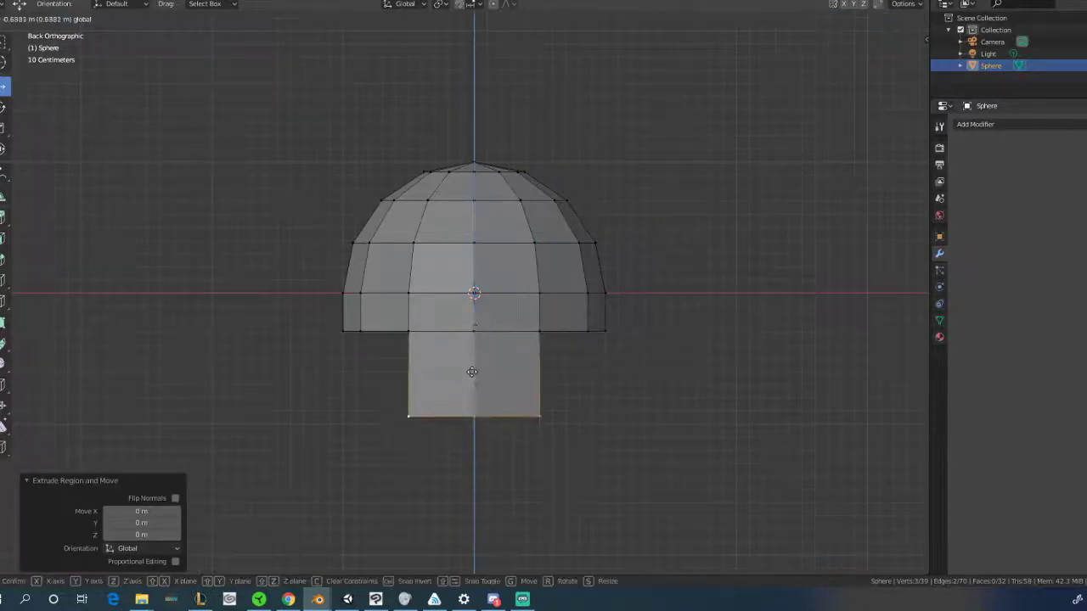
left_click(539, 451)
middle_click_drag(539, 451, 528, 282, "shift")
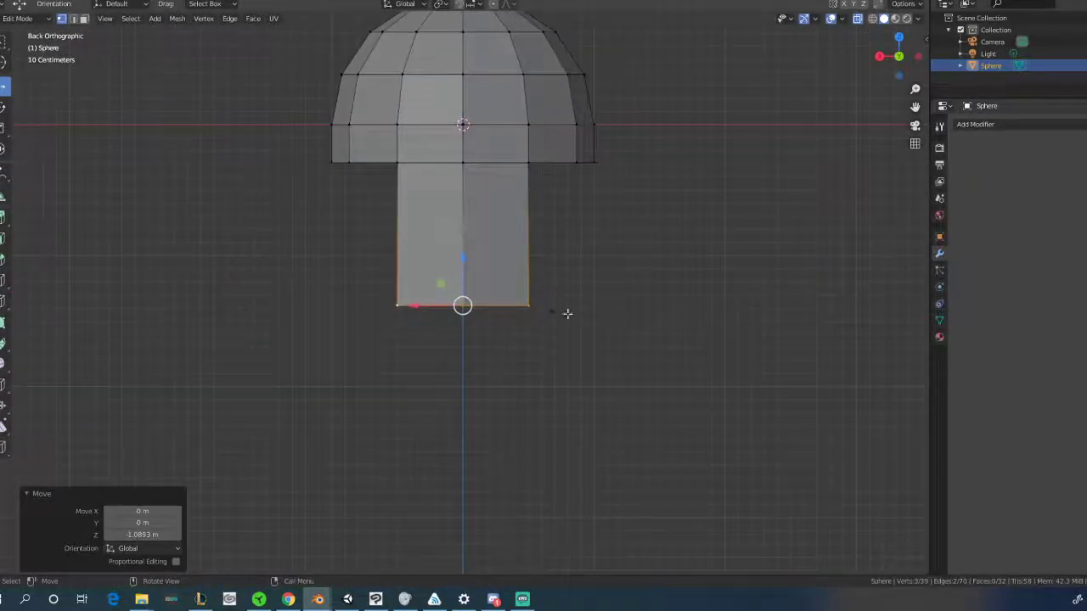
key("s")
left_click(532, 313)
Extrude the strip's lower end further down along Z and scale the new edge to about 0.53
key("e")
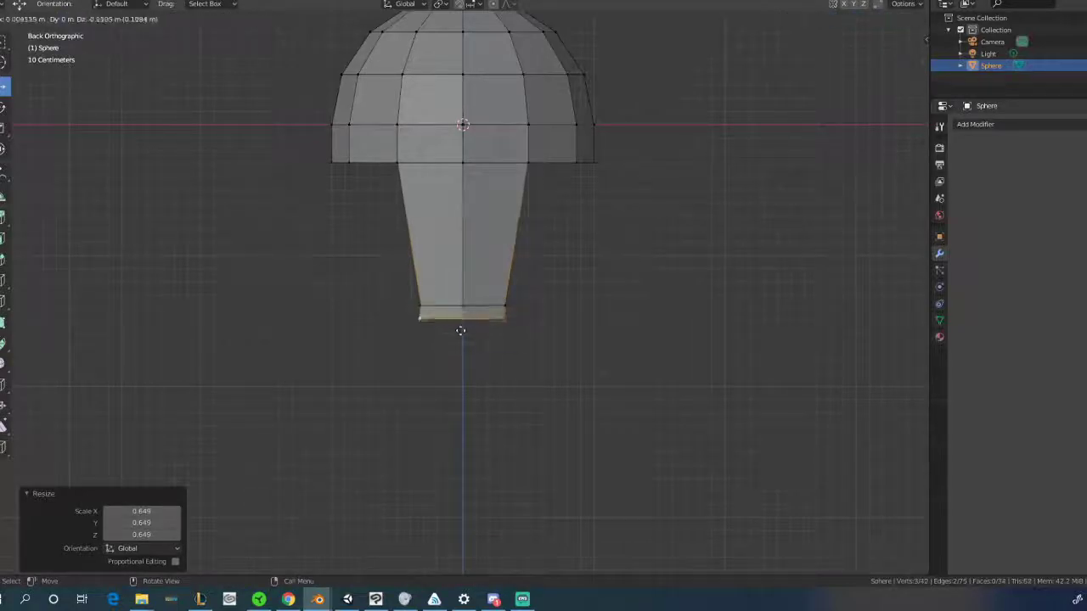
right_click(460, 340)
key("g")
key("z")
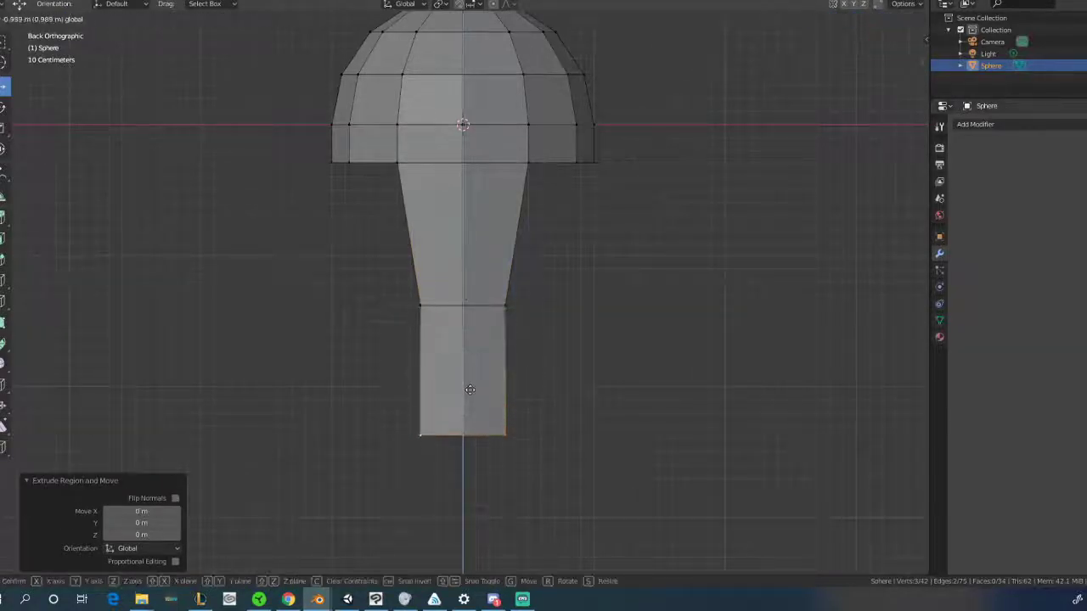
left_click(468, 384)
key("s")
left_click(531, 390)
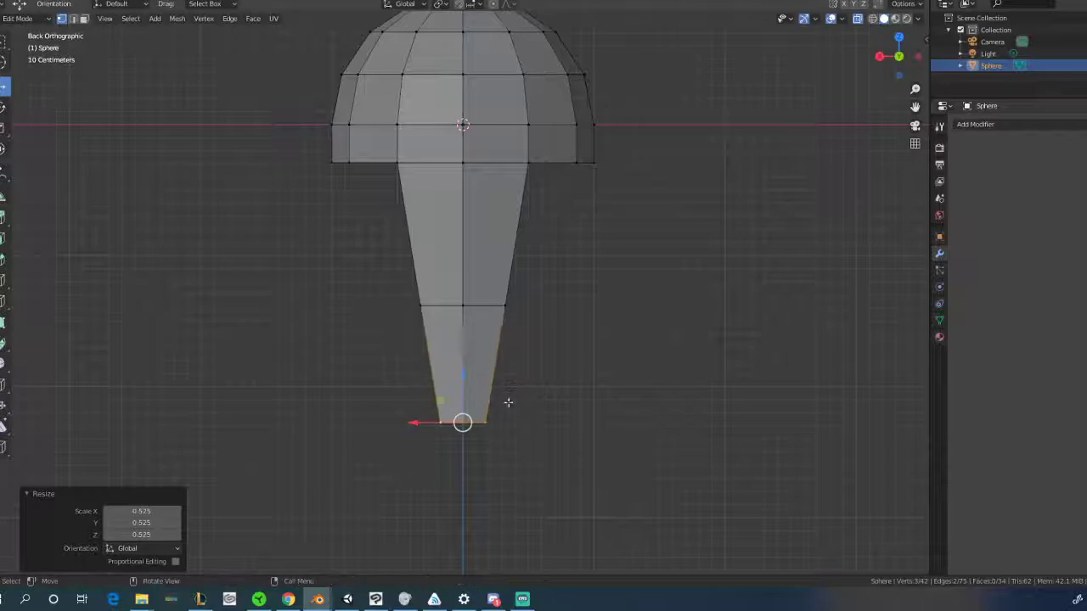
middle_click_drag(509, 393, 478, 318, "shift")
right_click(479, 310)
left_click(479, 311)
right_click(454, 305)
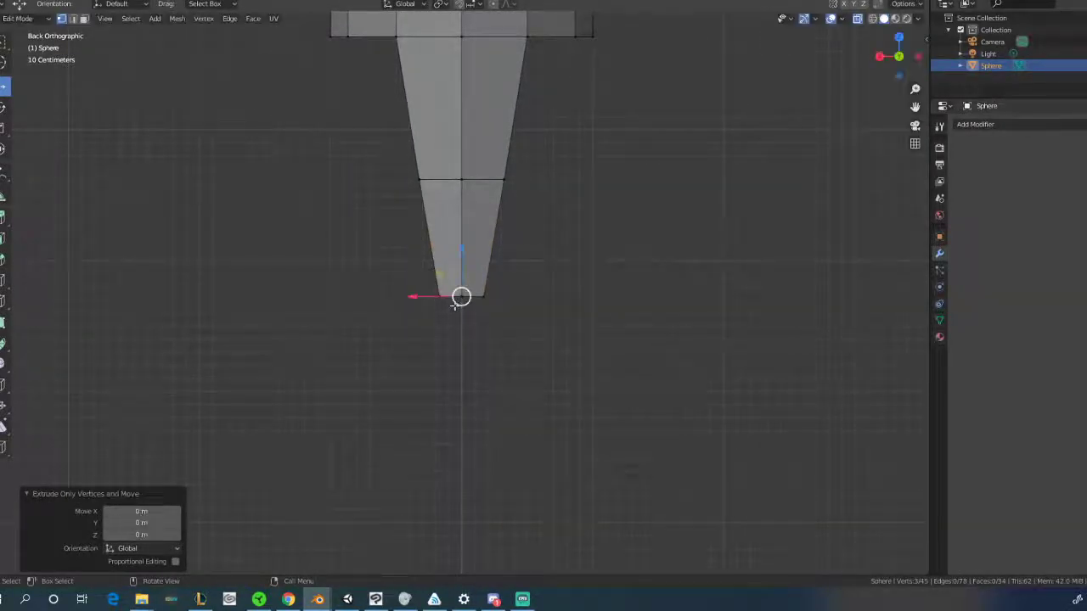
key("ctrl+z")
Extrude the narrow lower end downward once more and shape it into a point at its centre vertex
key("e")
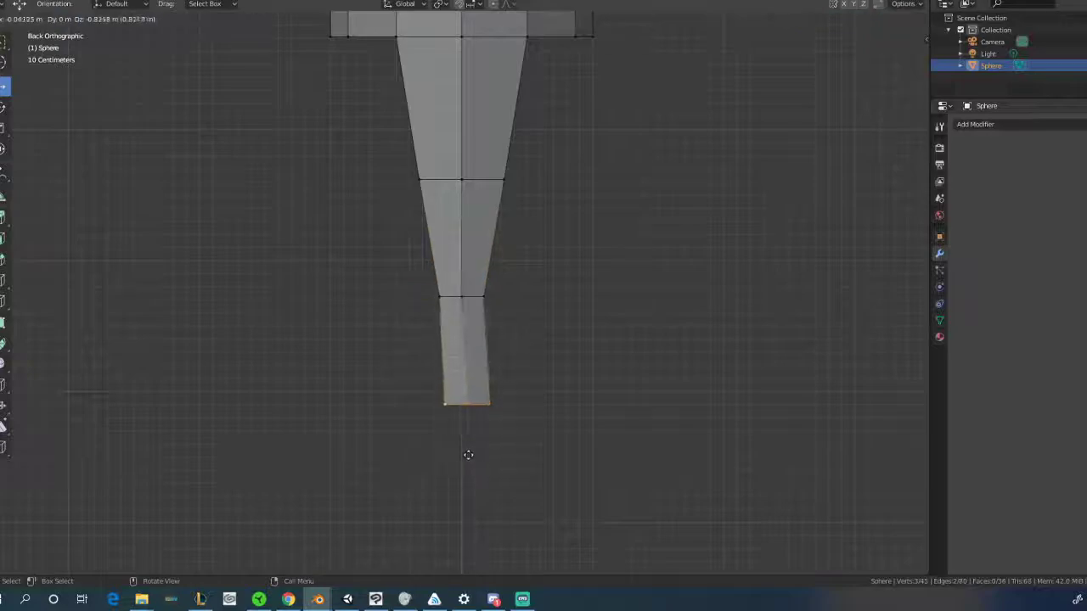
left_click(468, 454)
left_click_drag(464, 349, 423, 402)
Narrow the strip just above its pointed tip by scaling the two outer vertices together to about 0.69
left_click(483, 405)
key("ctrl+z")
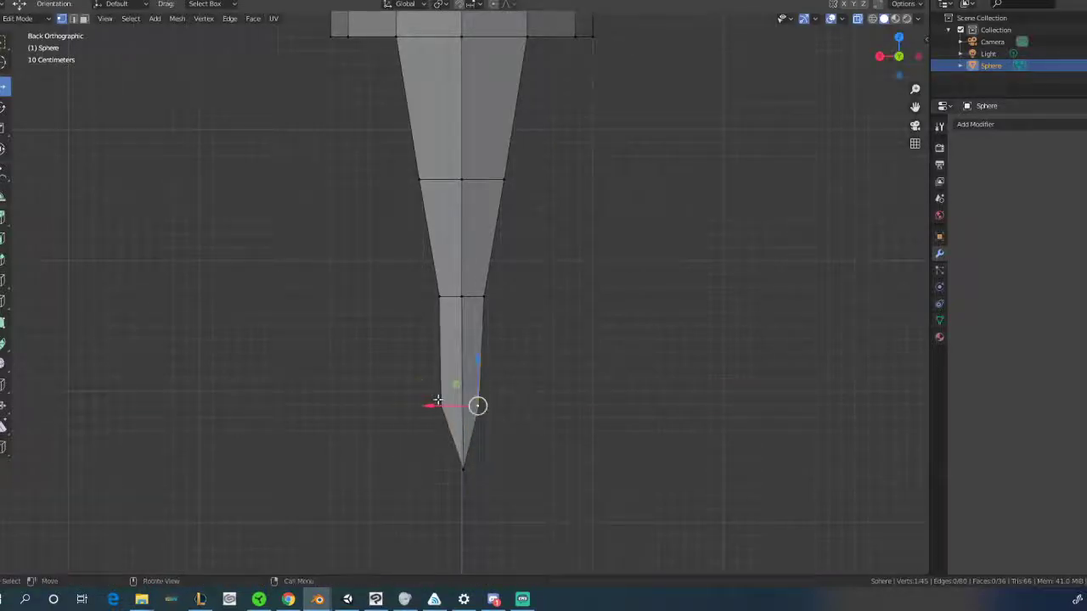
key("ctrl+z")
left_click(437, 403, "shift")
key("s")
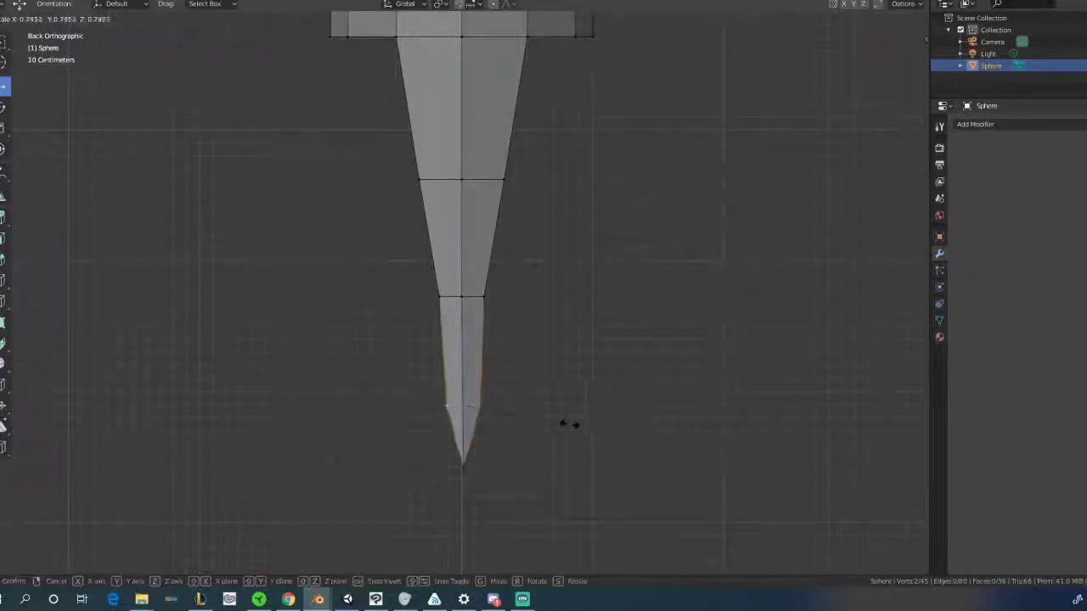
left_click(563, 425)
middle_click_drag(505, 412, 592, 388)
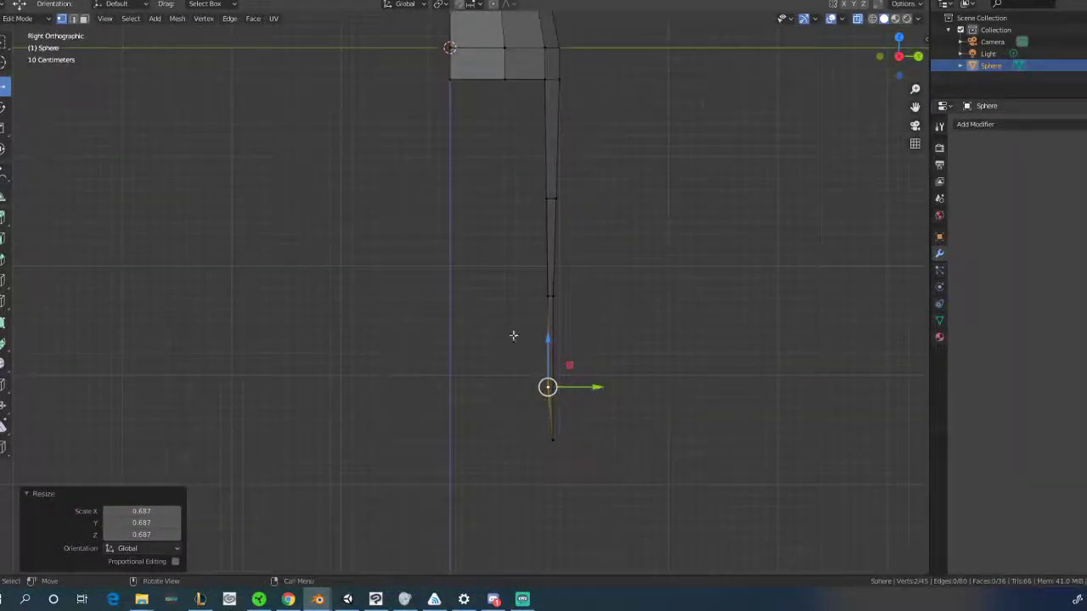
Move the strip's upper and middle joint rows outward along Y so the strip slants away from the dome
left_click_drag(514, 178, 585, 236)
key("g")
key("y")
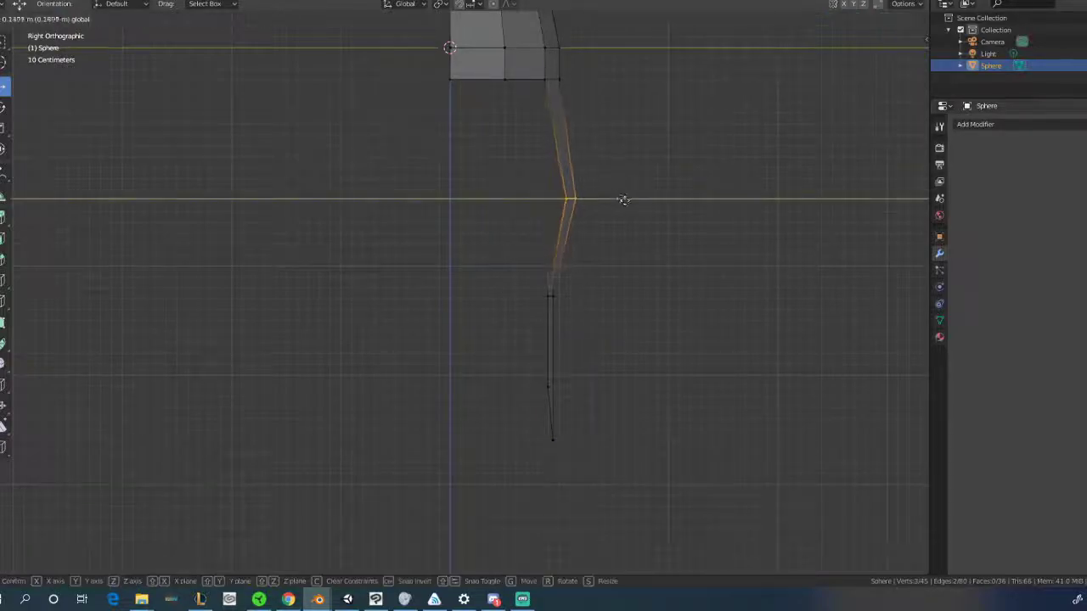
left_click(601, 229)
left_click_drag(535, 267, 557, 300)
key("g")
key("y")
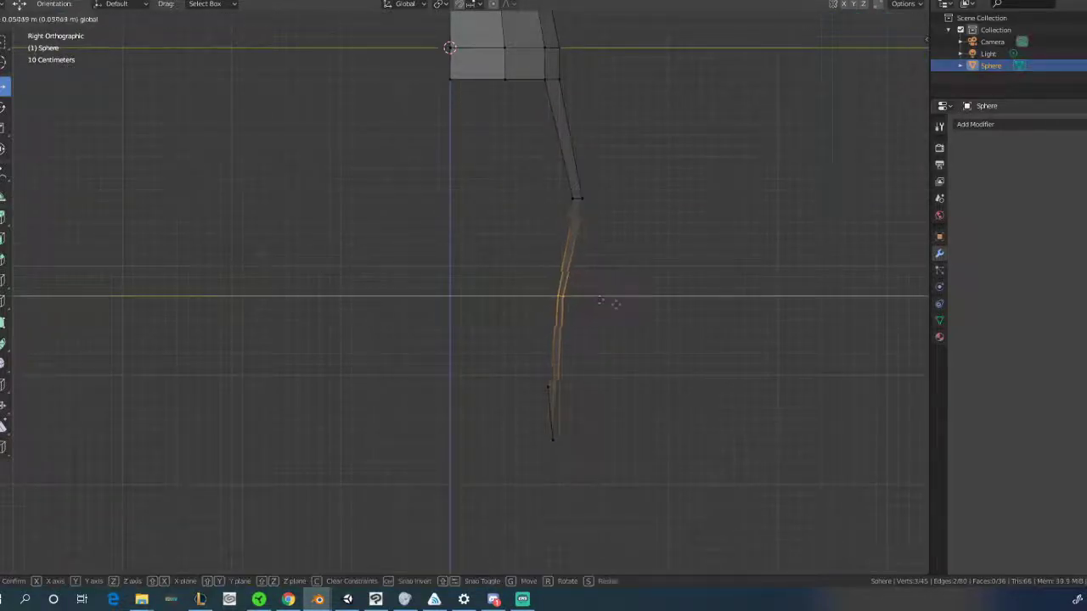
left_click(631, 305)
Move the strip's pointed lower end, including the vertices just above the tip, about 0.39 m outward along Y
left_click_drag(527, 354, 613, 462)
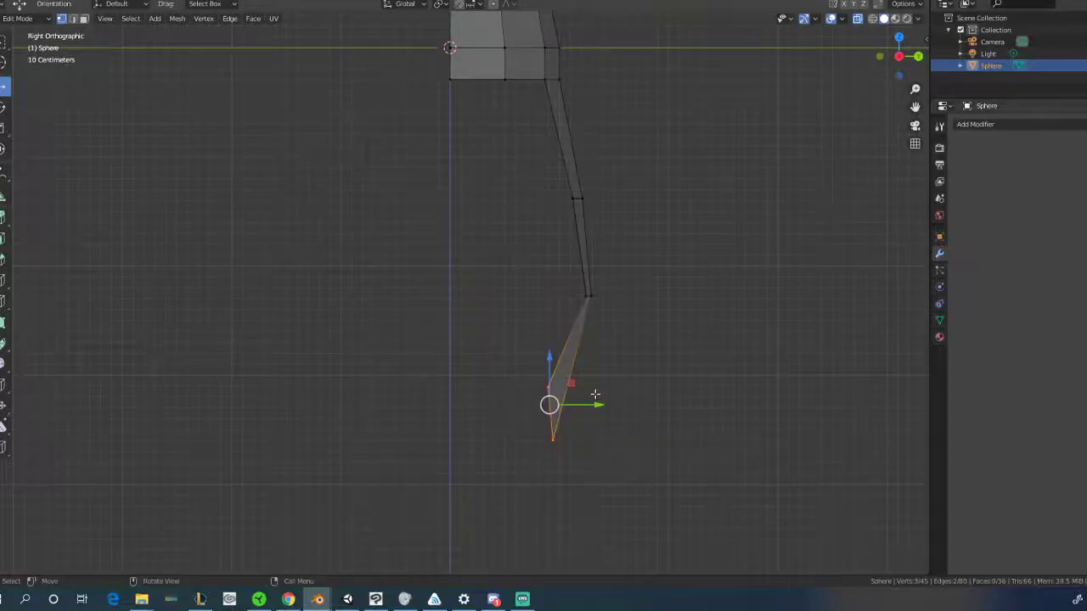
left_click_drag(625, 400, 625, 401)
left_click_drag(515, 369, 595, 454)
key("g")
key("y")
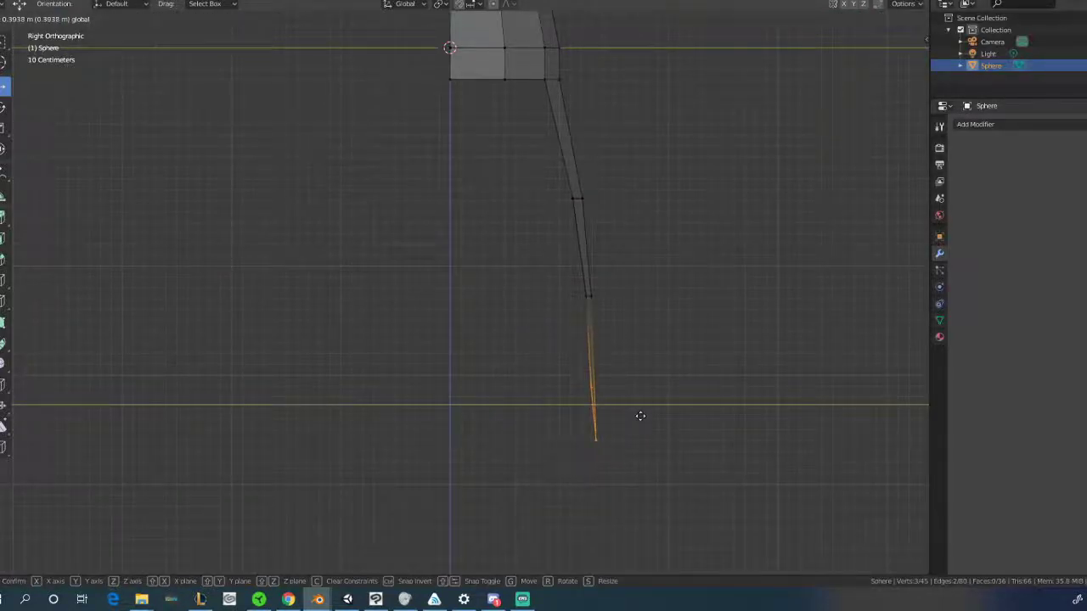
left_click(640, 416)
Scale the two outer vertices where the strip meets the dome together to about 0.77, and nudge them into place
middle_click_drag(589, 383, 549, 206)
scroll(410, 382, "down", 3)
left_click(544, 245)
middle_click_drag(544, 244, 623, 255)
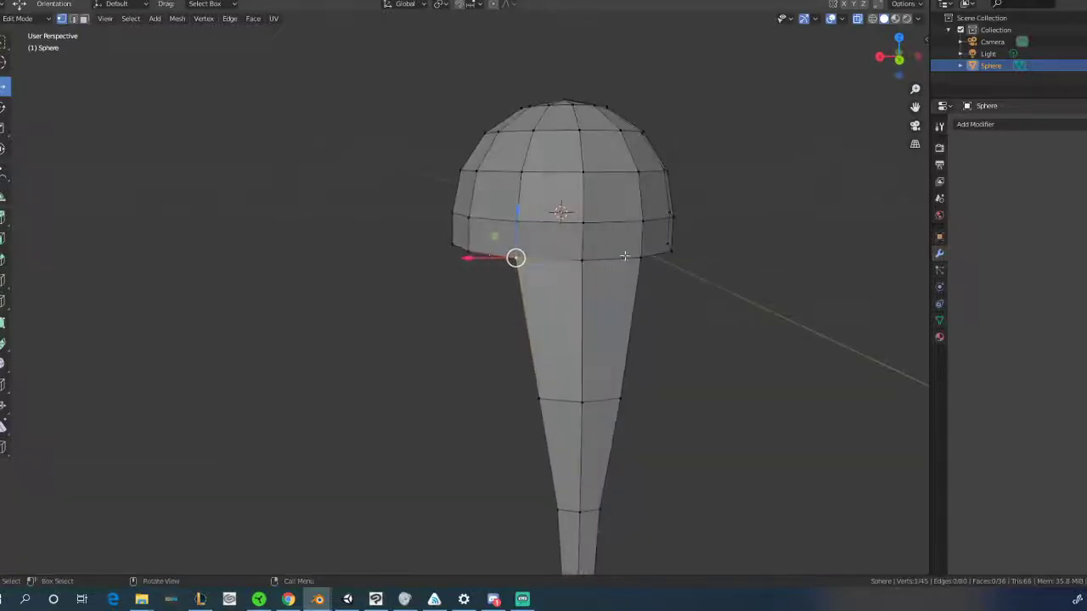
left_click(636, 256, "shift")
key("s")
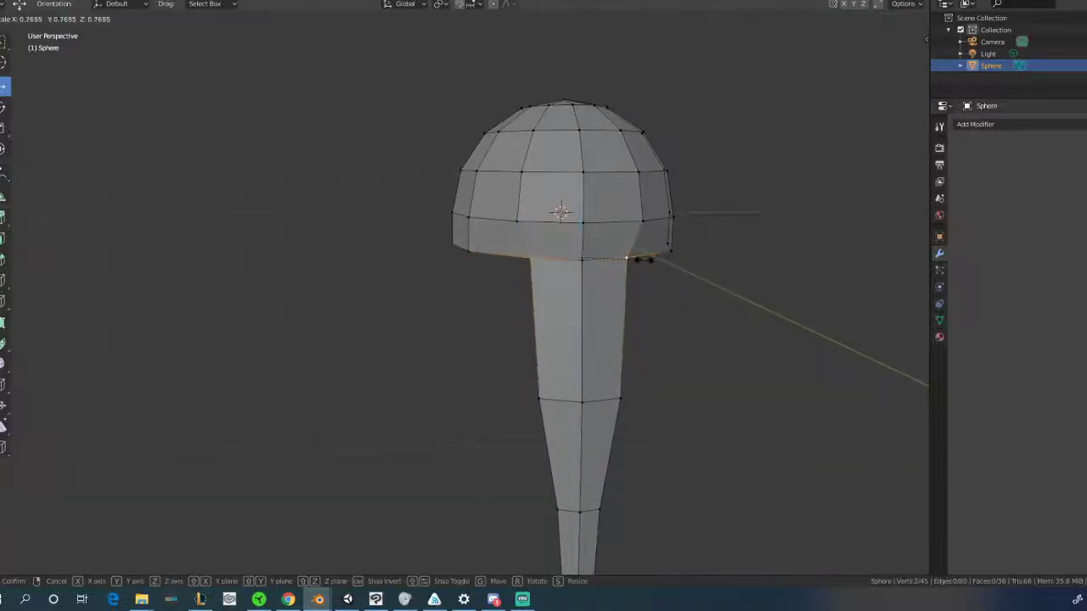
left_click(643, 257)
middle_click_drag(642, 256, 605, 246)
left_click_drag(605, 245, 617, 246)
Extrude the bottom edge beside the first strip downward to start a second strip, and scale its lower edge to about 0.585
left_click(495, 245)
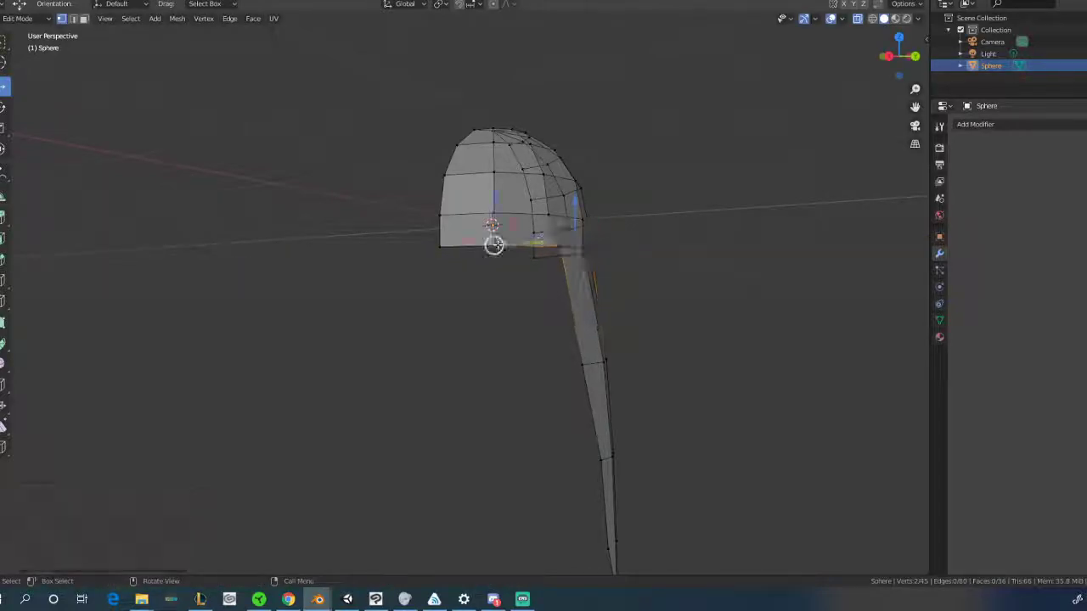
left_click(558, 247, "shift")
key("g")
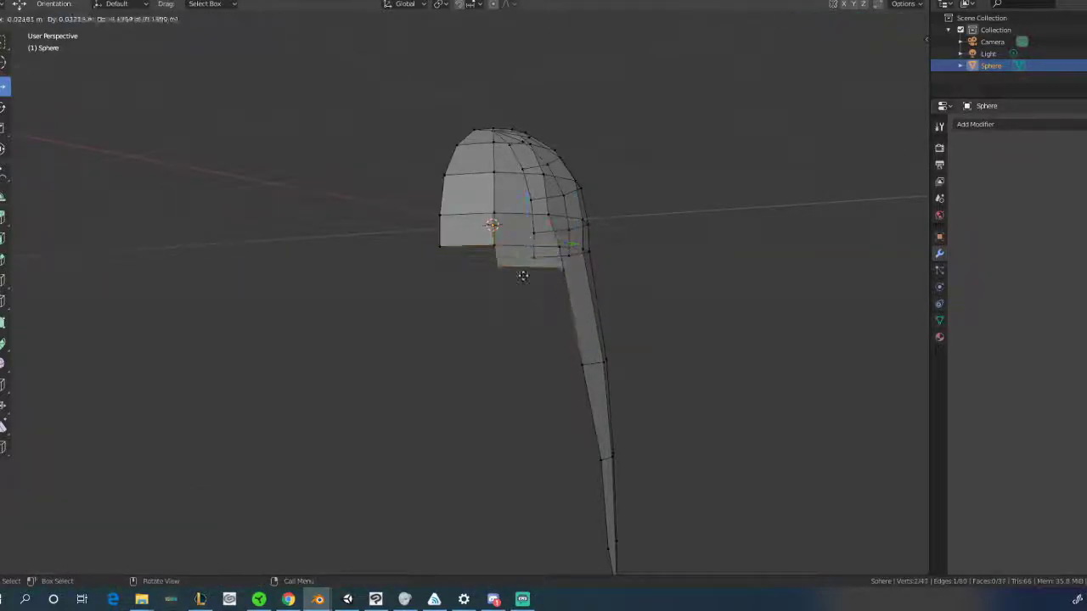
right_click(522, 268)
left_click_drag(526, 199, 523, 287)
middle_click_drag(522, 287, 470, 345)
left_click_drag(446, 374, 429, 395)
middle_click_drag(429, 395, 502, 348)
key("s")
left_click(510, 325)
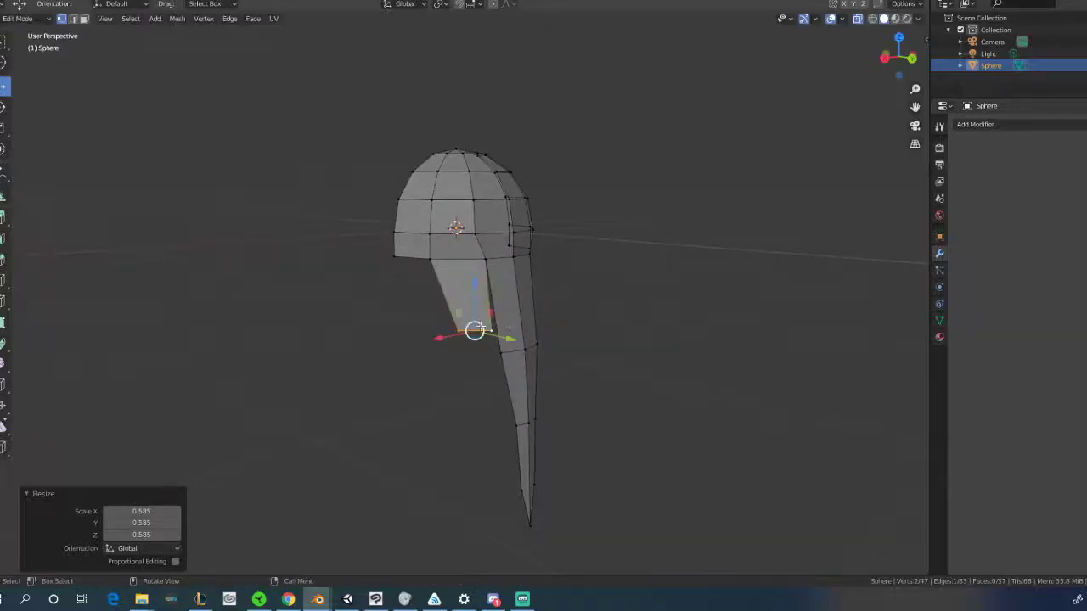
Extrude the second strip's end down about 1.09 m, scale the new edge to about 0.54, and lower it about 0.09 m
key("e")
right_click(489, 382)
left_click_drag(476, 296, 472, 399)
middle_click_drag(472, 399, 450, 371)
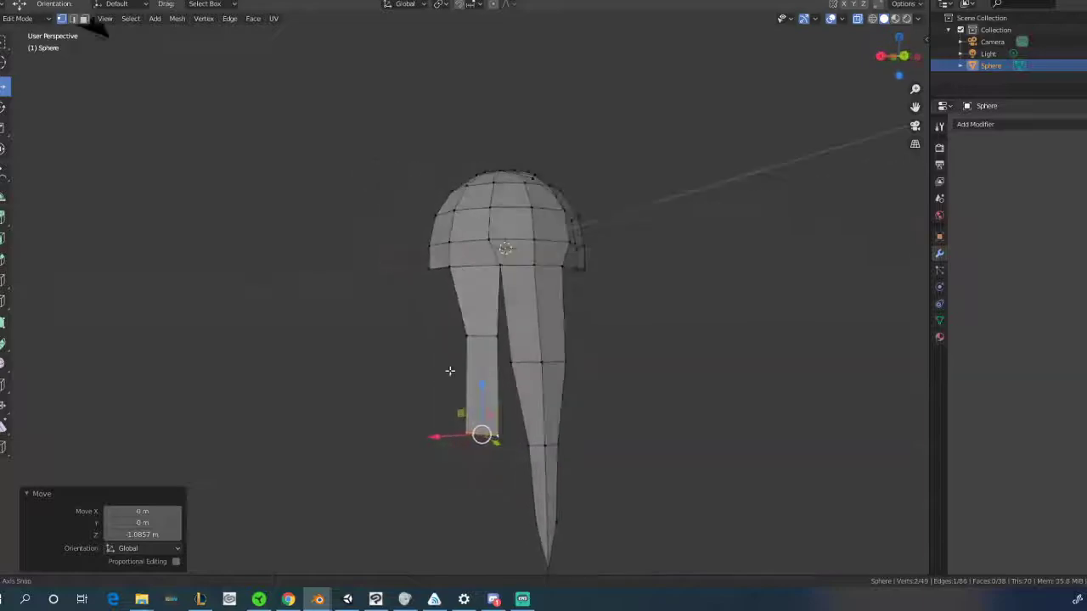
key("s")
left_click(450, 394)
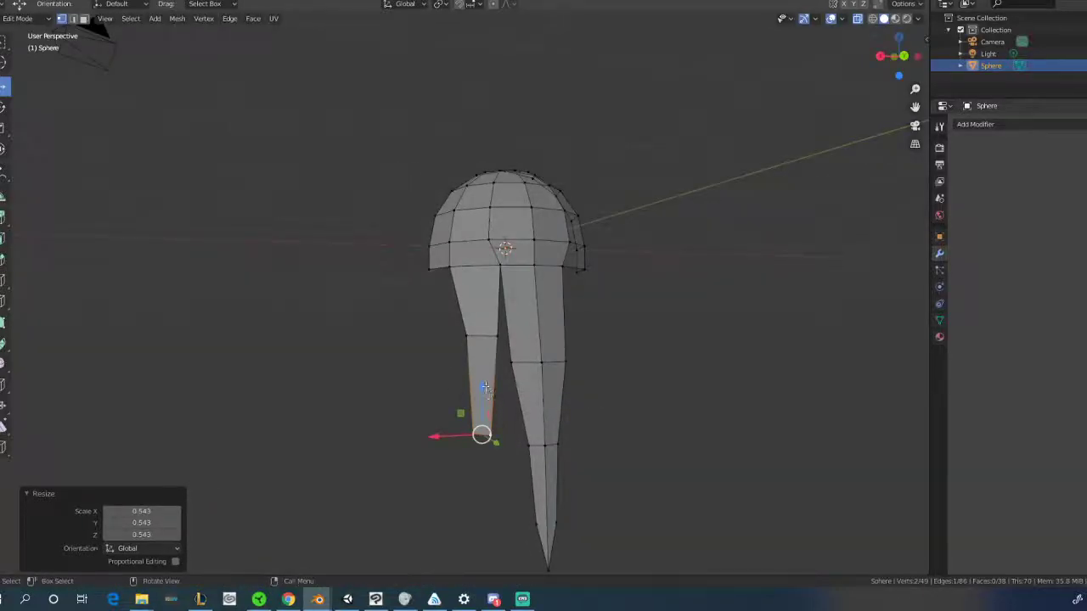
left_click_drag(486, 389, 494, 432)
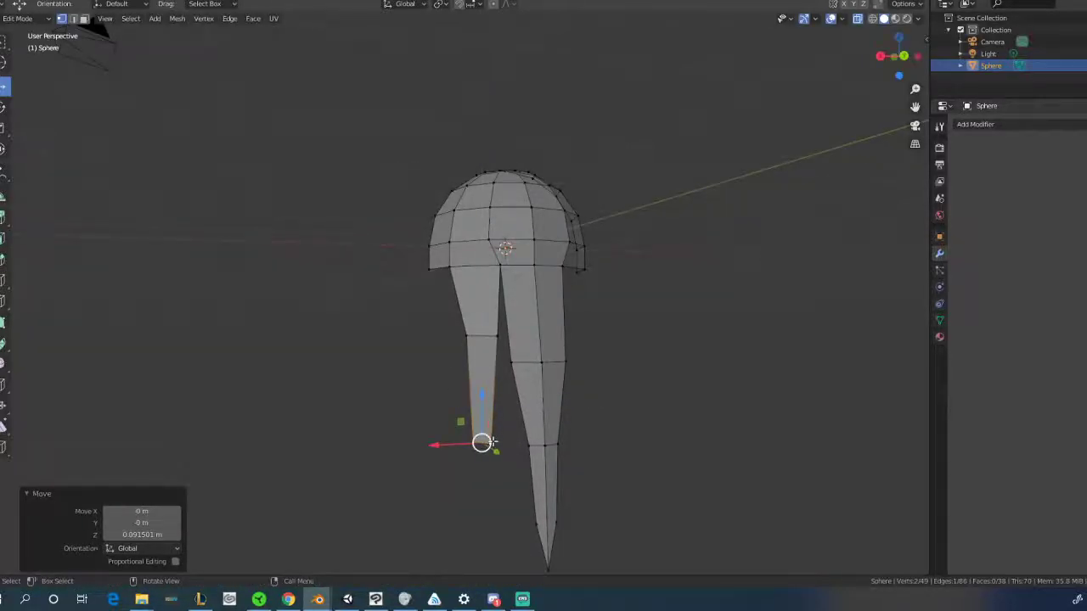
Extrude the second strip's end down about 1.28 m and pull one end vertex inward along X to narrow the tip
key("e")
right_click(476, 448)
left_click_drag(480, 405, 480, 560)
middle_click_drag(480, 560, 487, 384)
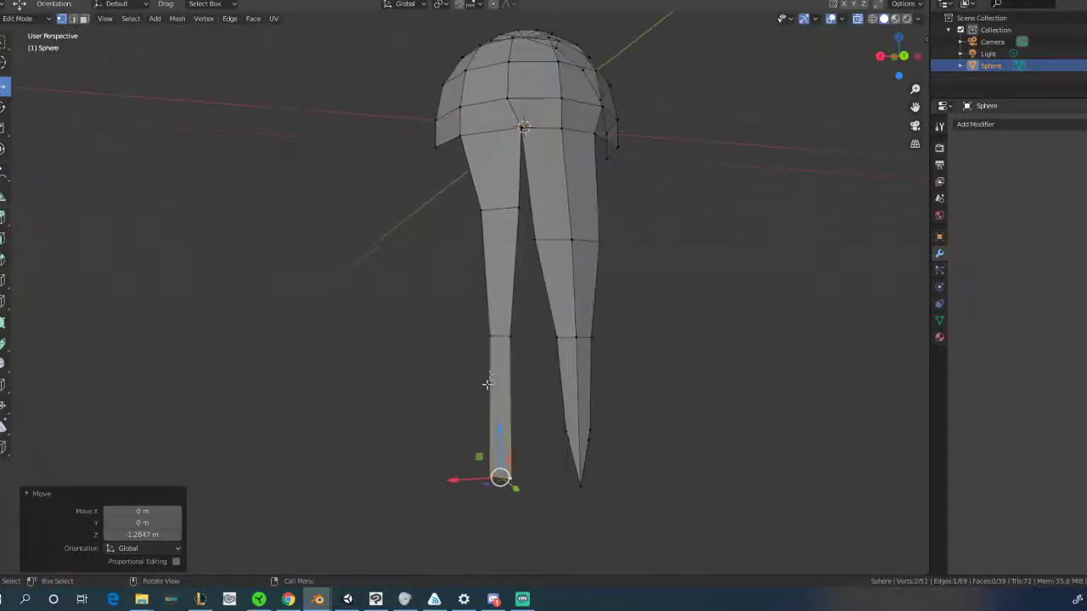
left_click(507, 103)
middle_click_drag(490, 381, 489, 297, "shift")
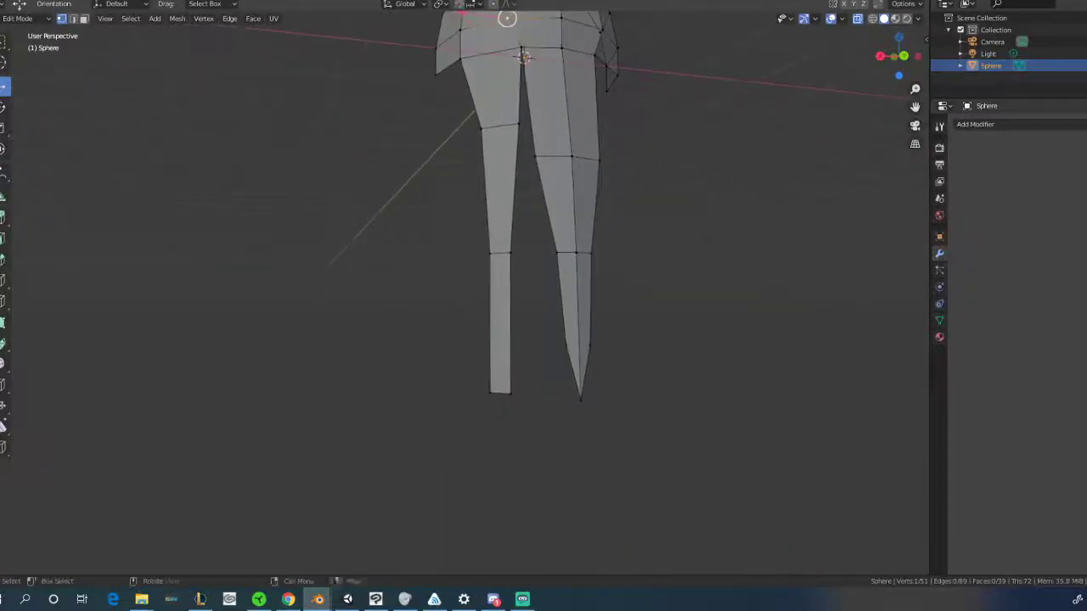
left_click(488, 393)
left_click_drag(443, 393, 452, 393)
Move the second strip's lower joint edge about 0.18 m outward along Y
middle_click_drag(451, 393, 433, 351)
left_click_drag(426, 338, 471, 375)
left_click_drag(456, 333, 482, 337)
middle_click_drag(482, 337, 396, 386)
middle_click_drag(514, 321, 445, 282)
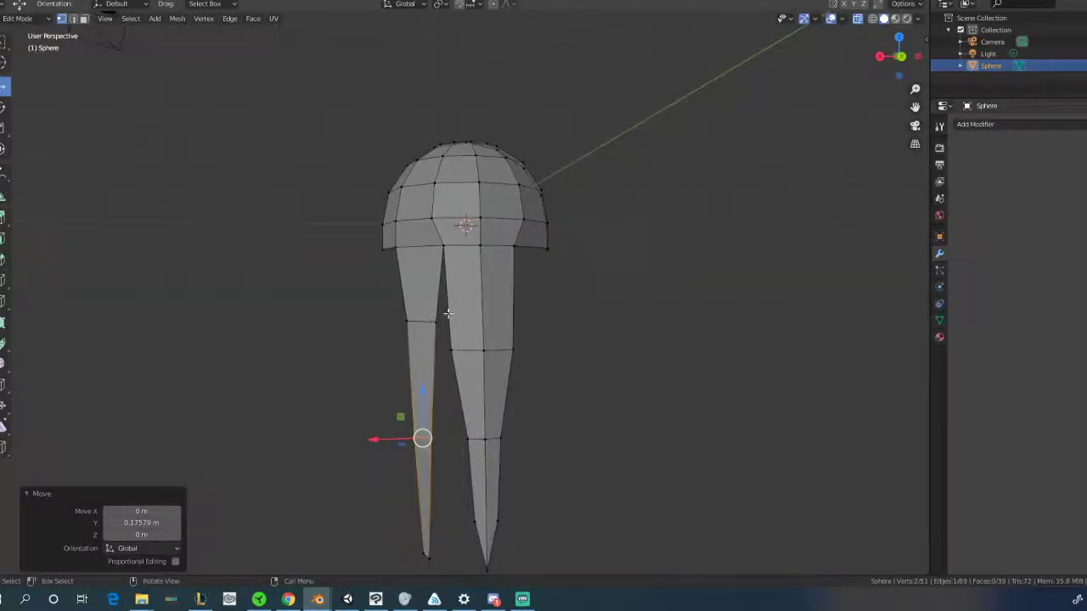
Widen the first strip's lowest joint row by moving its outer vertices apart along X, the last one by about 0.15 m
left_click(466, 438)
left_click_drag(421, 440, 463, 438)
left_click(499, 439)
middle_click_drag(438, 327, 411, 232)
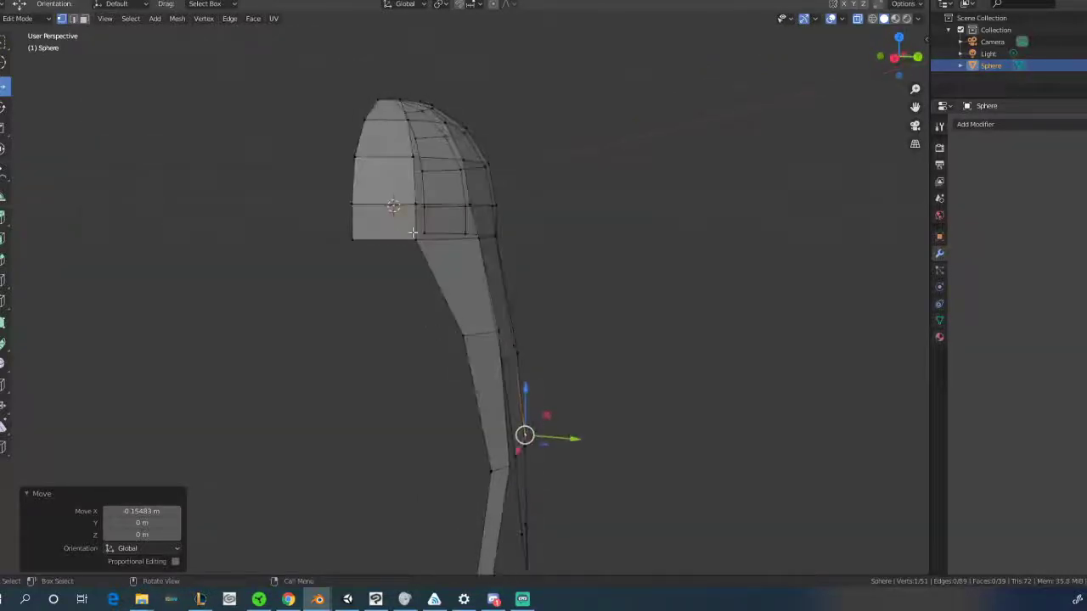
Extrude the next bottom edge of the dome downward as a third strip and shift the new edge about 0.11 m along Y
left_click(417, 237)
left_click(352, 239, "shift")
key("e")
right_click(389, 388)
left_click_drag(382, 205, 385, 308)
left_click_drag(429, 343, 441, 345)
middle_click_drag(441, 345, 369, 330)
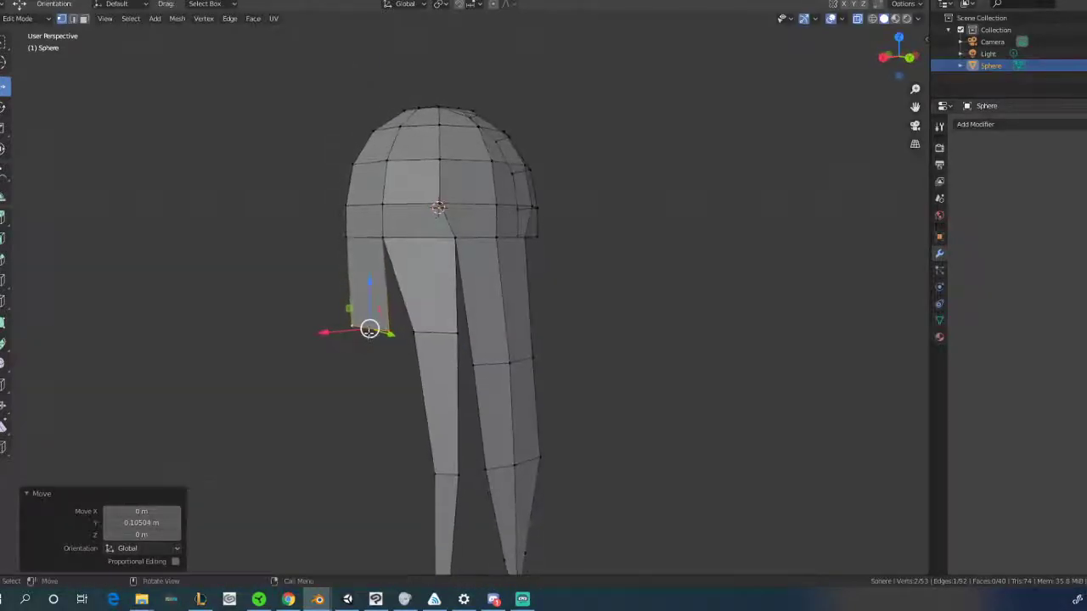
Lengthen the third strip by extruding its lower edge downward twice, the first time by about 1.26 m
key("e")
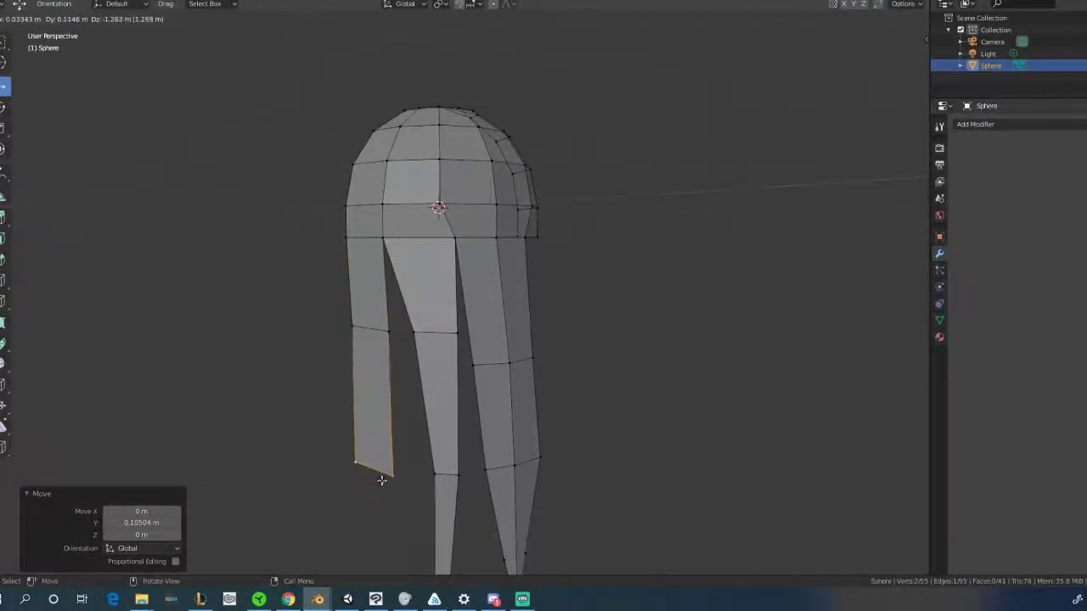
left_click(374, 469)
key("e")
left_click(376, 577)
Flare the third strip by moving its upper joint edge outward along X and its lower joint edge about 0.26 m outward
middle_click_drag(388, 276, 620, 280)
left_click(519, 315)
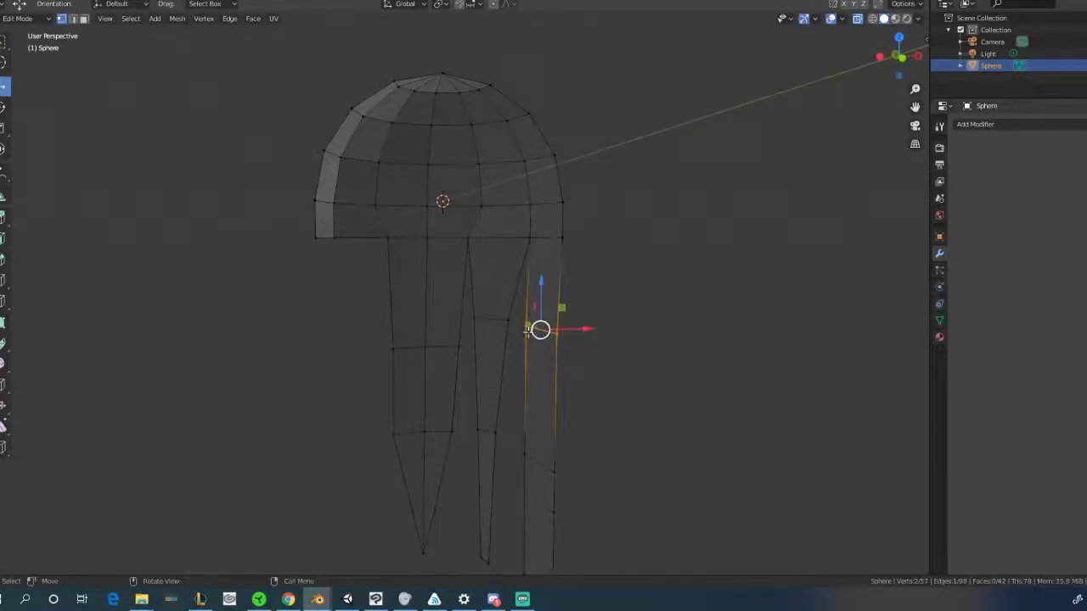
left_click_drag(592, 328, 601, 329)
left_click_drag(520, 441, 601, 459)
middle_click_drag(508, 325, 497, 305)
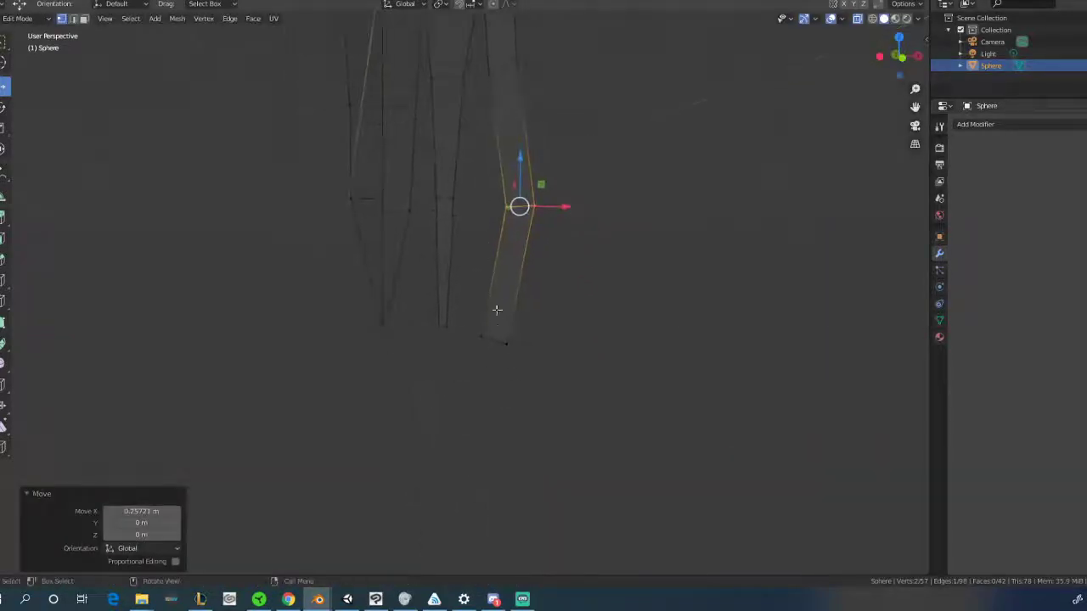
Raise one end vertex of the third strip about 0.80 m along Z to form a pointed tip
middle_click_drag(511, 346, 511, 338)
key("ctrl+z")
key("g")
key("z")
left_click(471, 250)
middle_click_drag(471, 250, 446, 213)
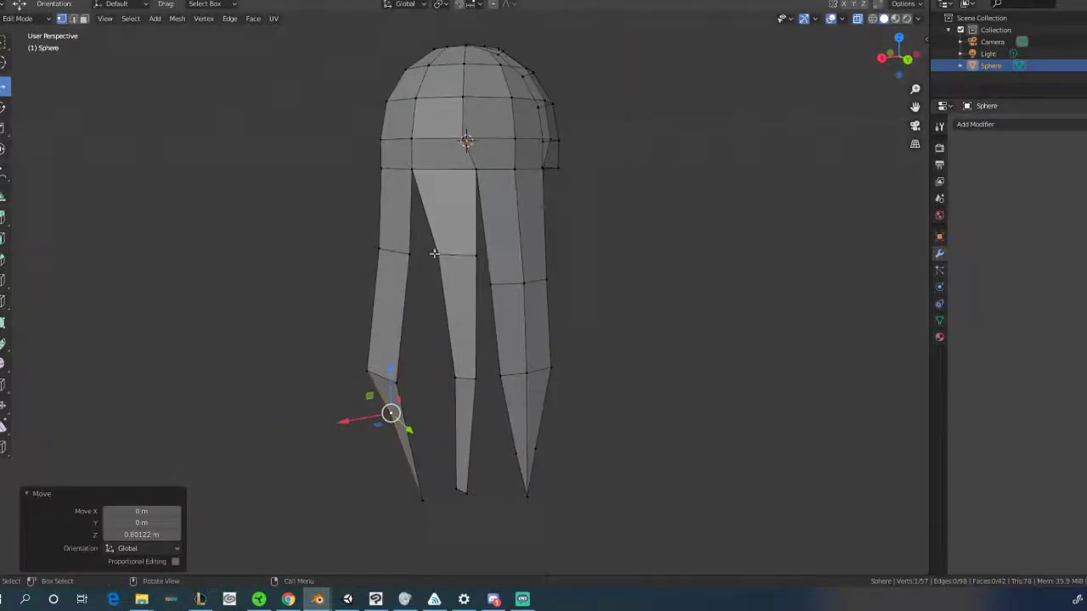
Widen the second strip by moving the two joint vertices on its side facing the third strip along X, the lower one about 0.38 m
left_click(434, 253)
key("g")
key("x")
left_click(369, 252)
left_click(451, 375)
key("g")
key("x")
left_click(383, 385)
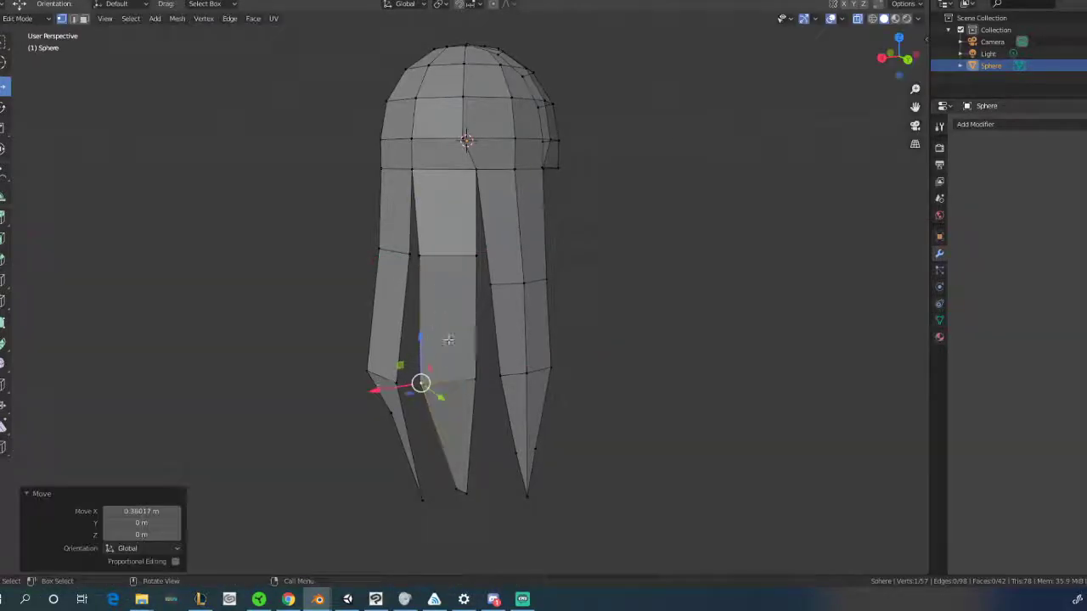
Raise one end vertex of the second strip along Z and shift it about 0.15 m along X to form a pointed tip
left_click(459, 487)
key("g")
key("z")
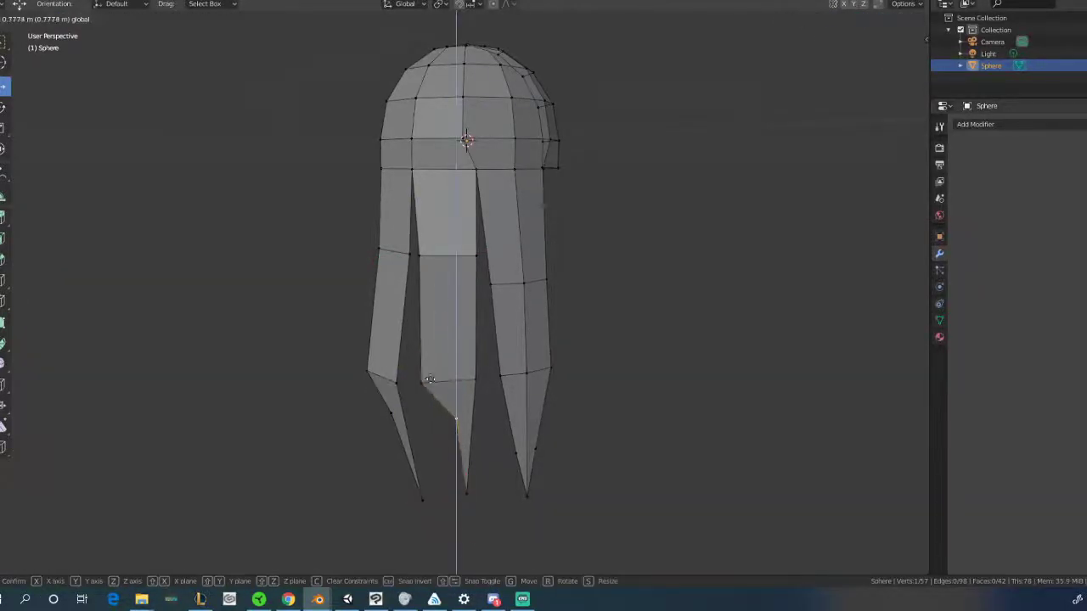
left_click(419, 427)
key("g")
key("x")
left_click(395, 434)
middle_click_drag(475, 365, 477, 138)
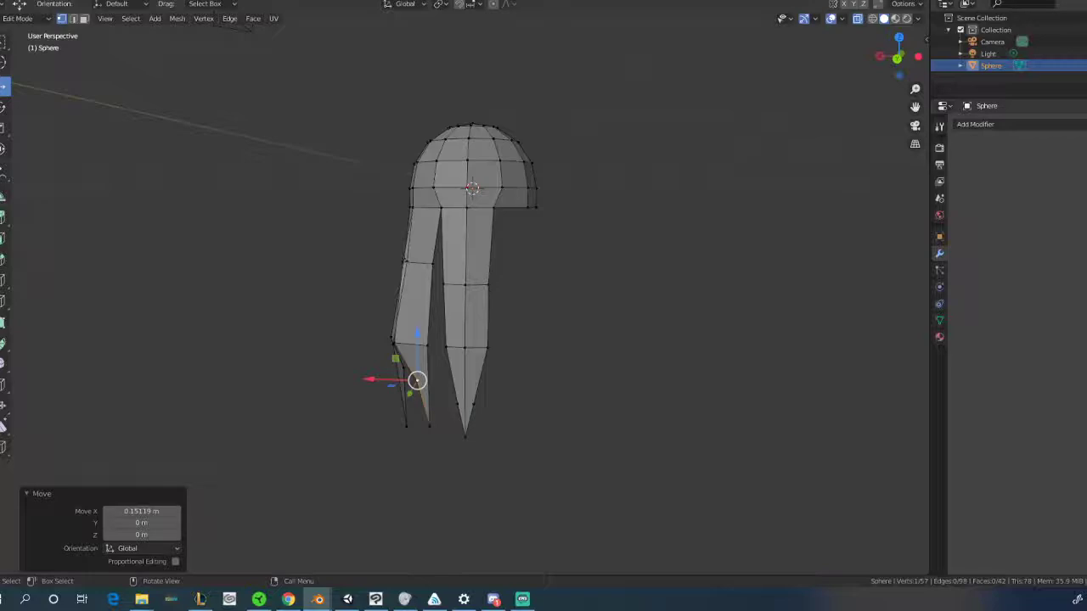
In back orthographic view, delete the faces of the dome and first strip on the side of the centre line without extra strips
key("KP_1")
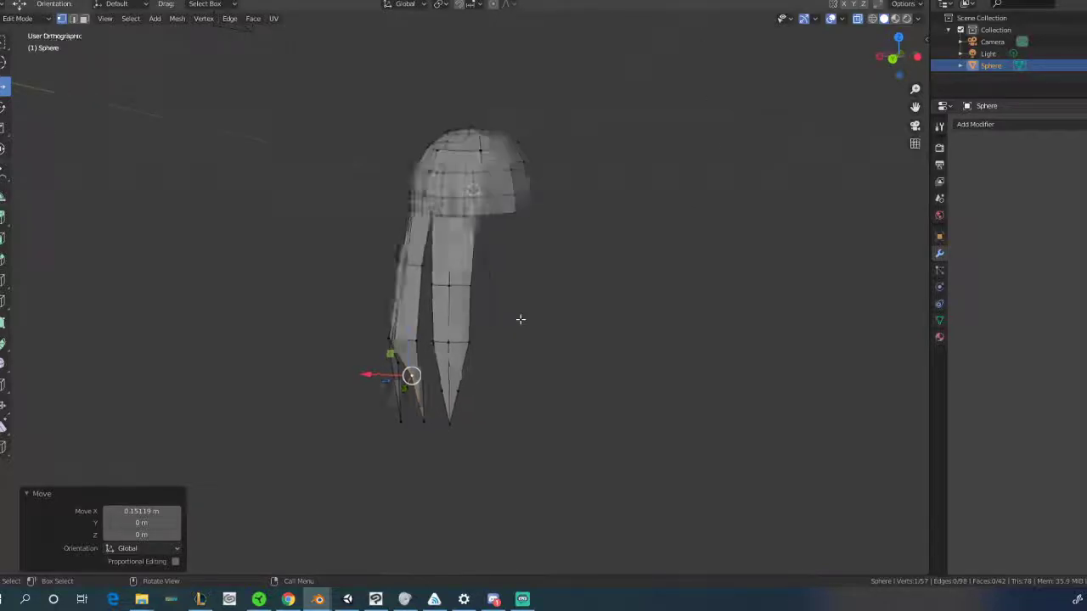
key("ctrl+KP_1")
left_click_drag(573, 66, 469, 442)
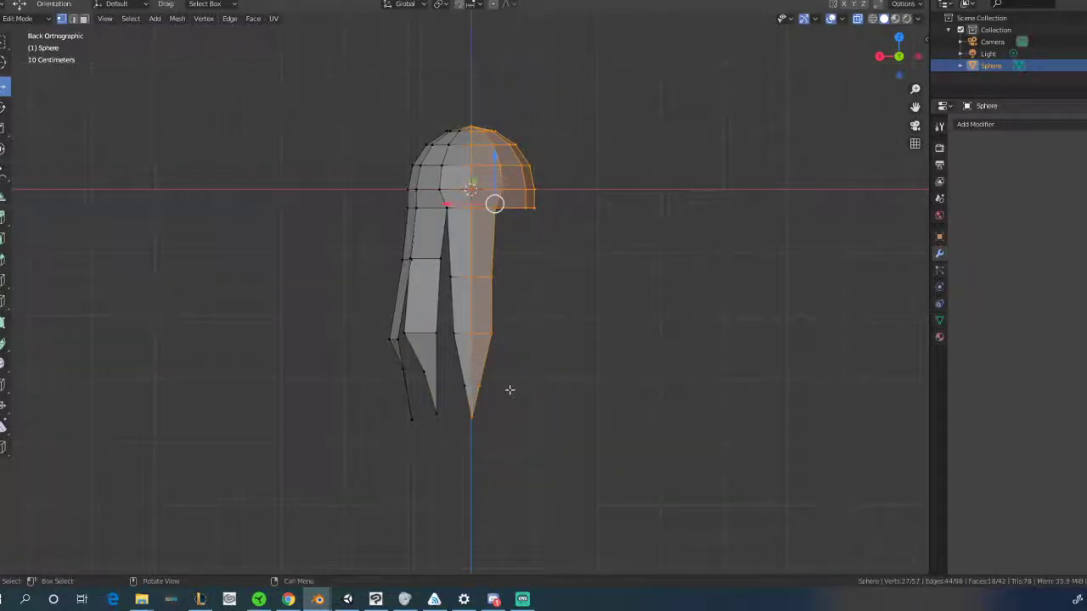
key("x")
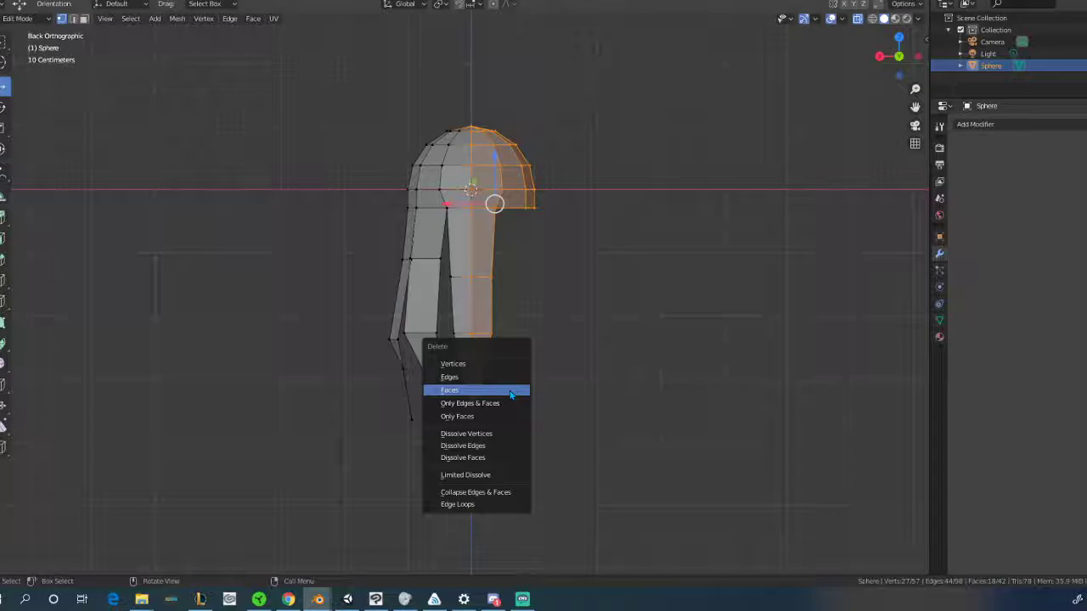
left_click(511, 394)
mouse_move(507, 376)
middle_mouse_down()
mouse_move(459, 400)
mouse_move(572, 383)
mouse_move(670, 337)
mouse_move(606, 314)
mouse_move(434, 298)
mouse_move(511, 371)
middle_mouse_up()
middle_click_drag(479, 406, 496, 399)
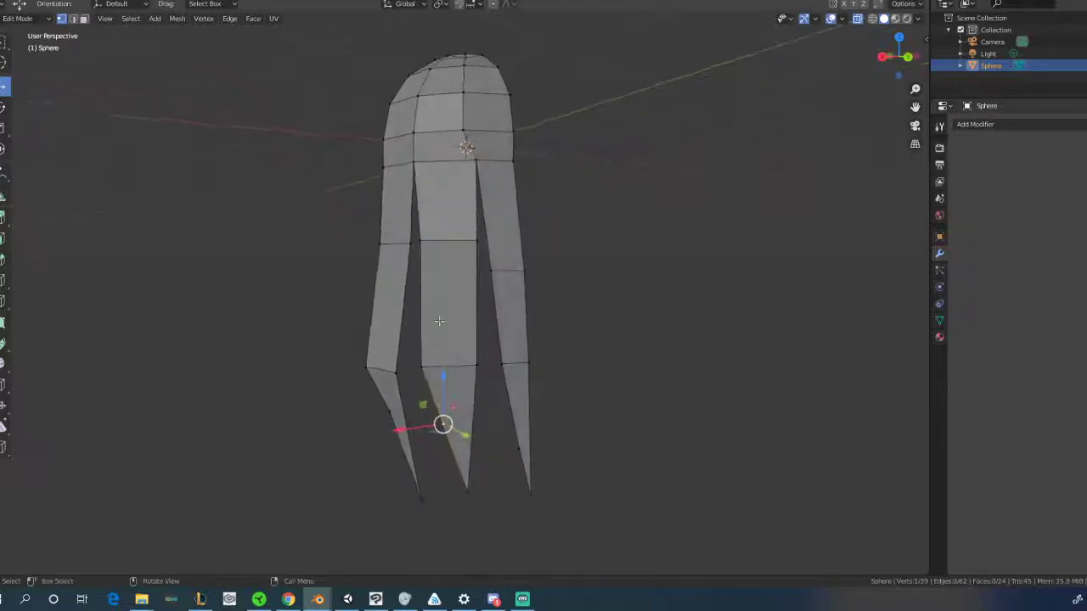
key("ctrl+r")
left_click(442, 204)
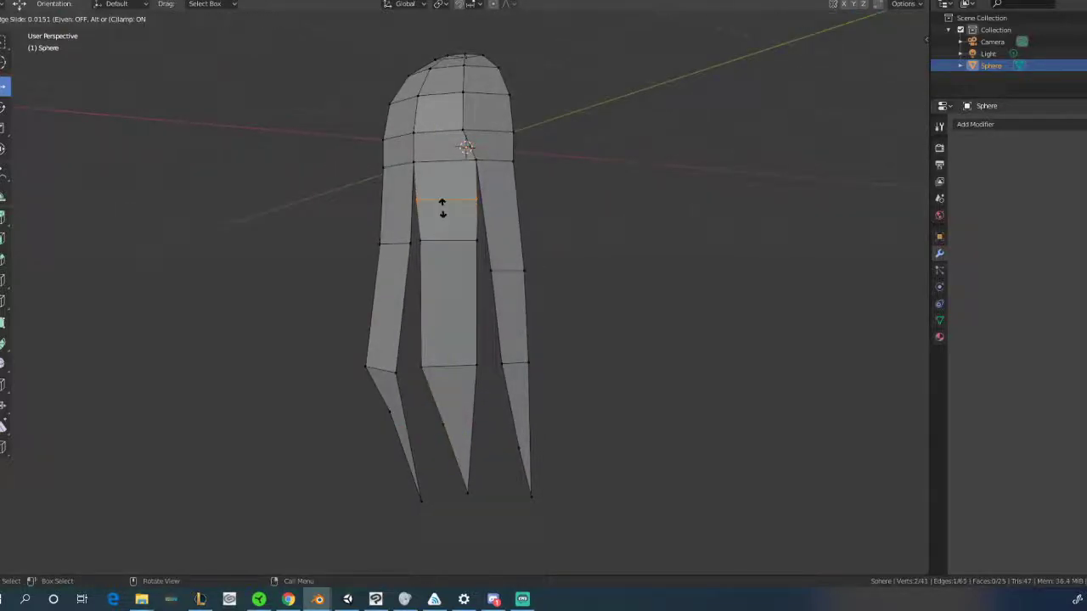
left_click(444, 204)
left_click(444, 425)
Add a lengthwise loop cut through the second strip and its dome panel, and move it about 0.08 m outward along Y
key("ctrl+r")
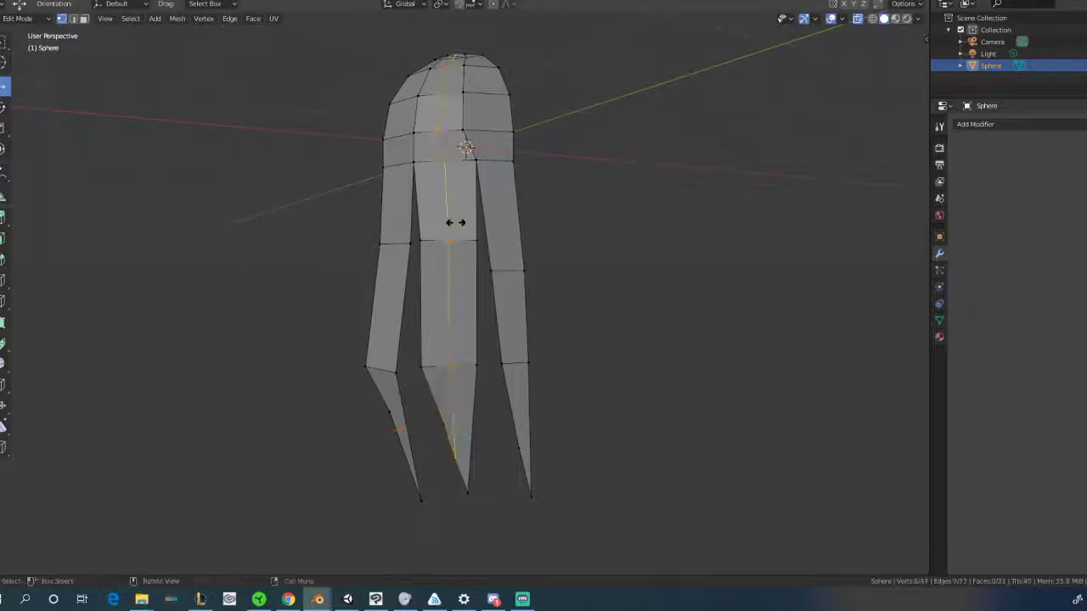
left_click(456, 223)
left_click(456, 223)
middle_click_drag(456, 222, 570, 240)
left_click_drag(558, 199, 564, 201)
middle_click_drag(563, 200, 440, 226)
key("ctrl+z")
key("ctrl+z")
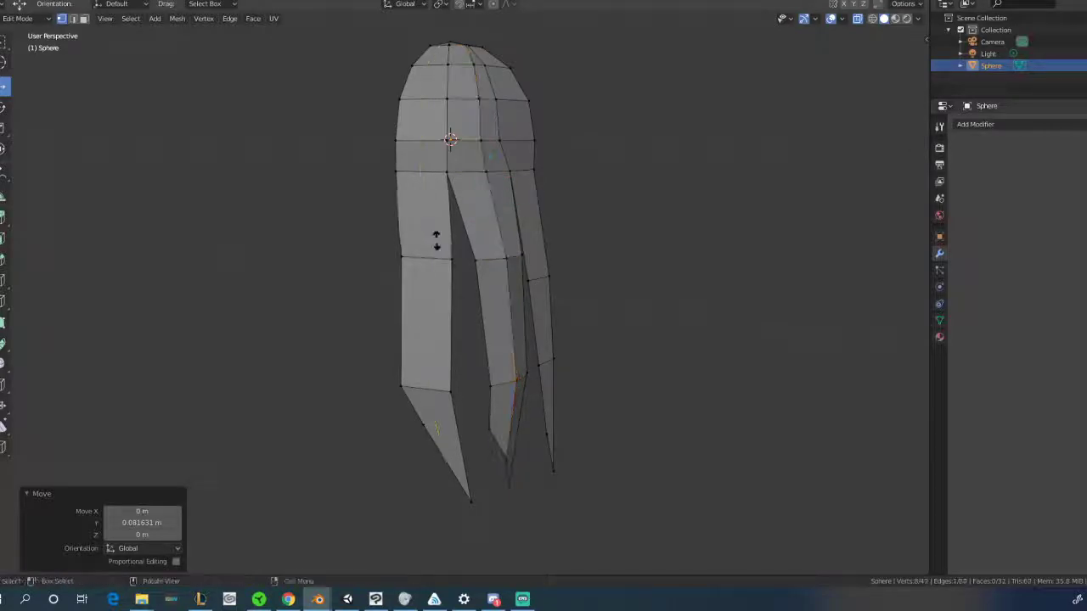
key("ctrl+shift+z")
key("ctrl+shift+z")
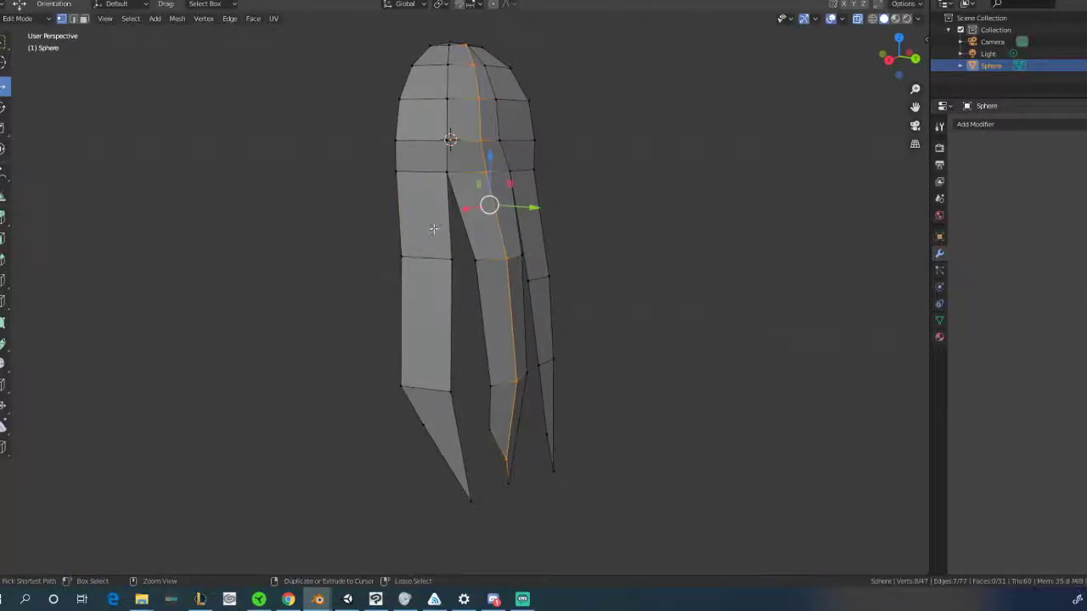
Add a centred lengthwise loop cut through the third strip and its dome panel, and pull the loop outward
key("ctrl+r")
left_click(429, 226)
right_click(429, 226)
middle_click_drag(429, 226, 516, 213)
key("alt+z")
left_click_drag(535, 218, 562, 221)
key("alt+z")
mouse_move(562, 221)
middle_mouse_down()
mouse_move(543, 242)
mouse_move(498, 254)
mouse_move(560, 212)
middle_mouse_up()
Add a centred lengthwise loop cut through the remaining half of the first strip and nudge it along Y
key("ctrl+r")
left_click(467, 245)
right_click(466, 246)
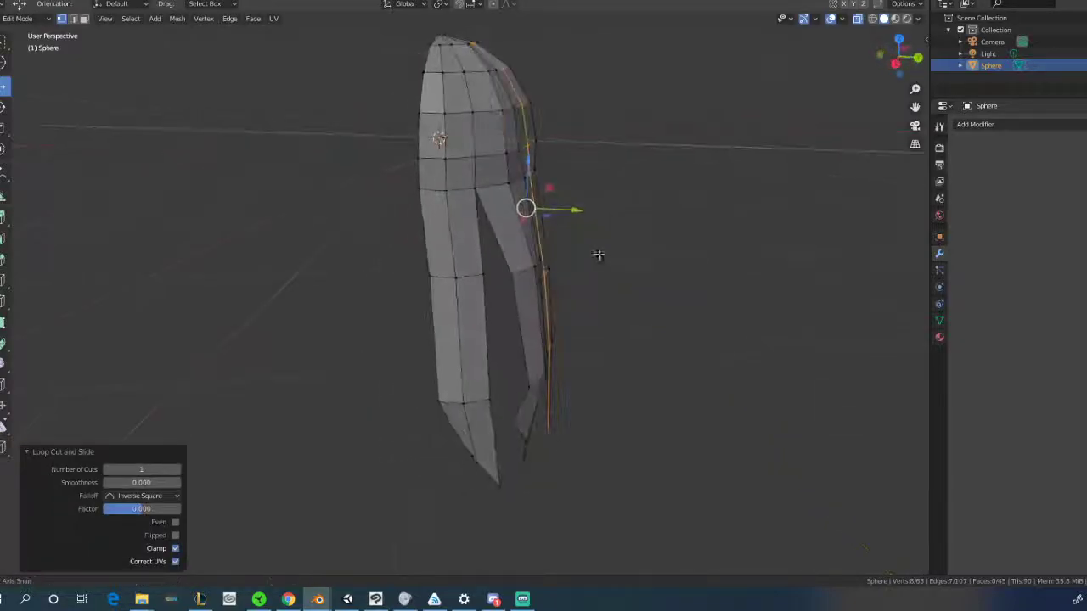
left_click_drag(578, 211, 577, 209)
middle_click_drag(577, 209, 465, 249)
Return to Object Mode, turn X-ray off and apply smooth shading to the strip-and-dome mesh
key("Tab")
mouse_move(507, 279)
middle_mouse_down()
mouse_move(512, 294)
mouse_move(515, 254)
mouse_move(592, 195)
mouse_move(585, 201)
middle_mouse_up()
key("alt+z")
right_click(497, 194)
left_click(494, 194)
middle_click_drag(498, 251, 590, 272)
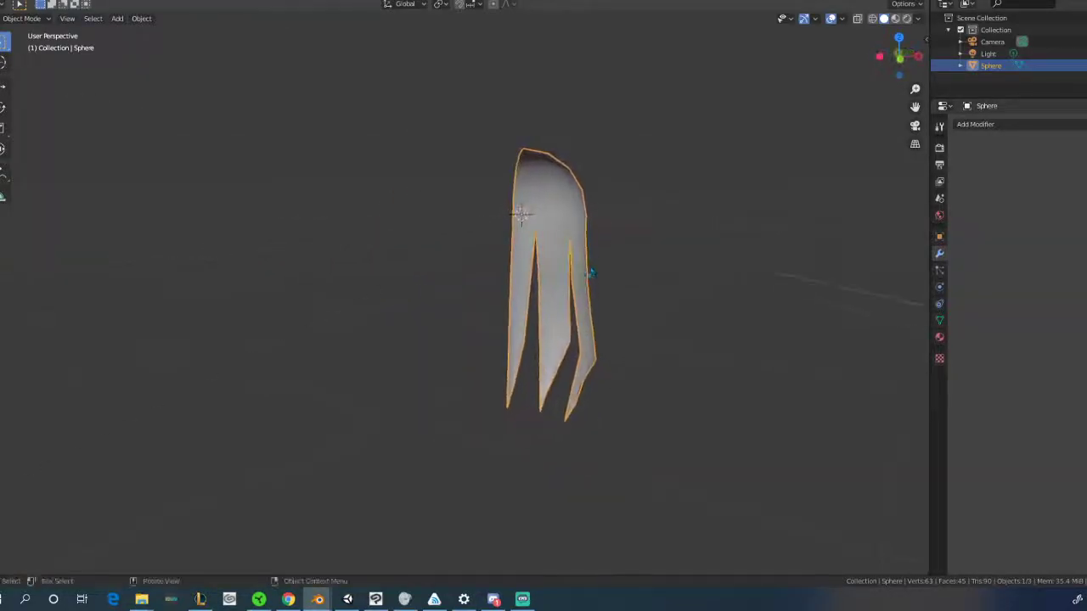
key("KP_1")
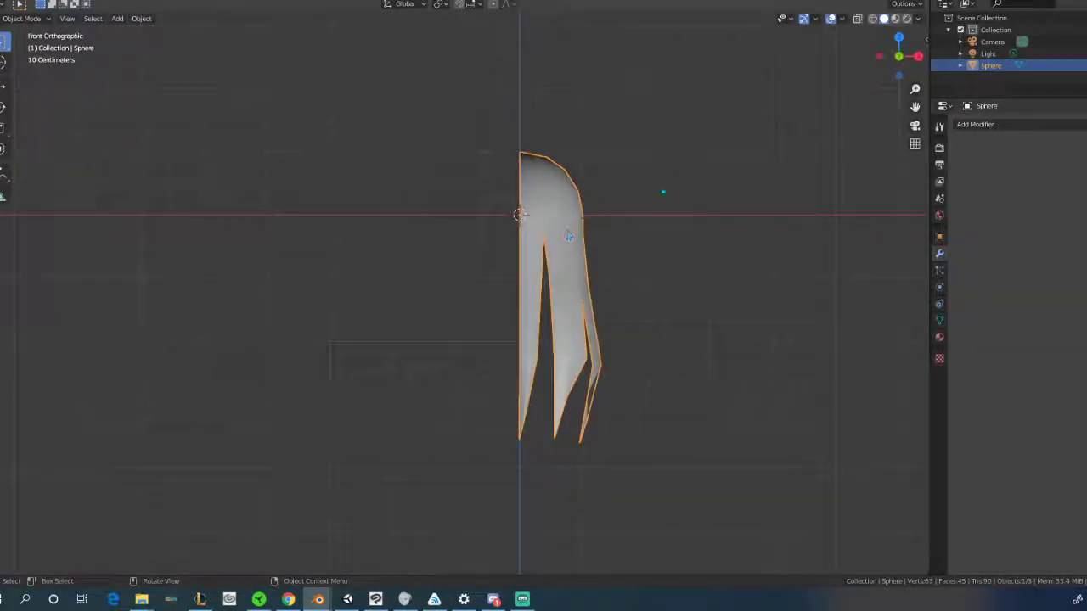
Add a Mirror modifier on the X axis to the hair mesh and turn its clipping on
left_click(975, 124)
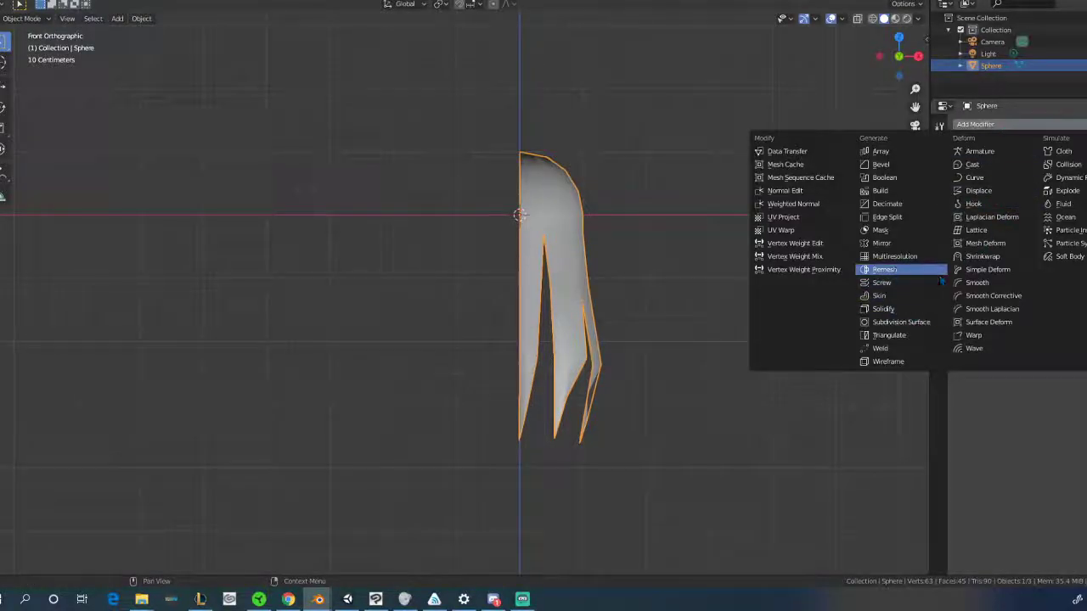
left_click(882, 244)
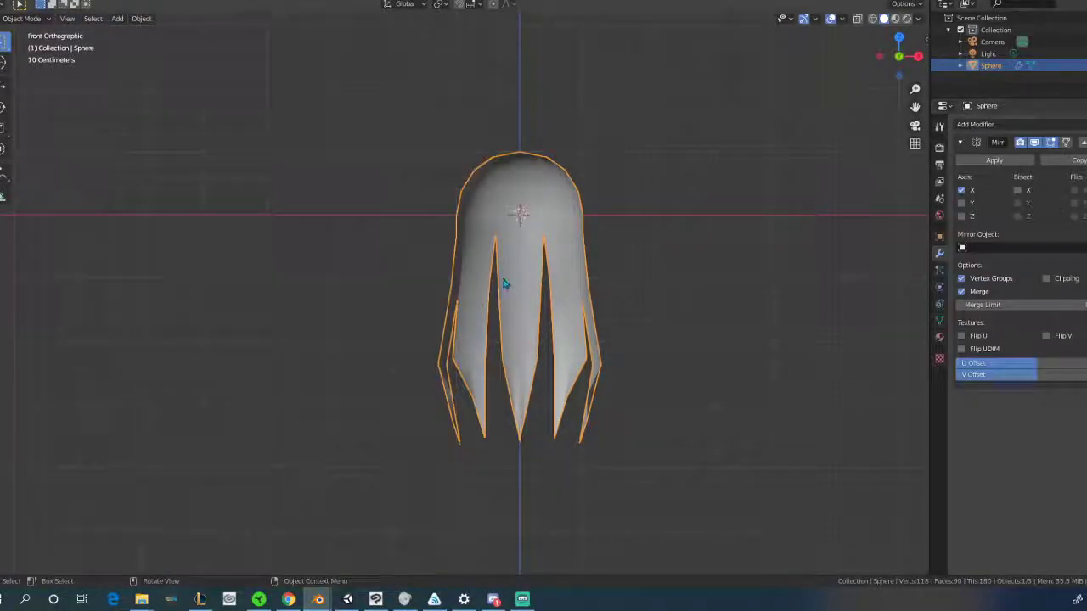
middle_click_drag(531, 291, 818, 300)
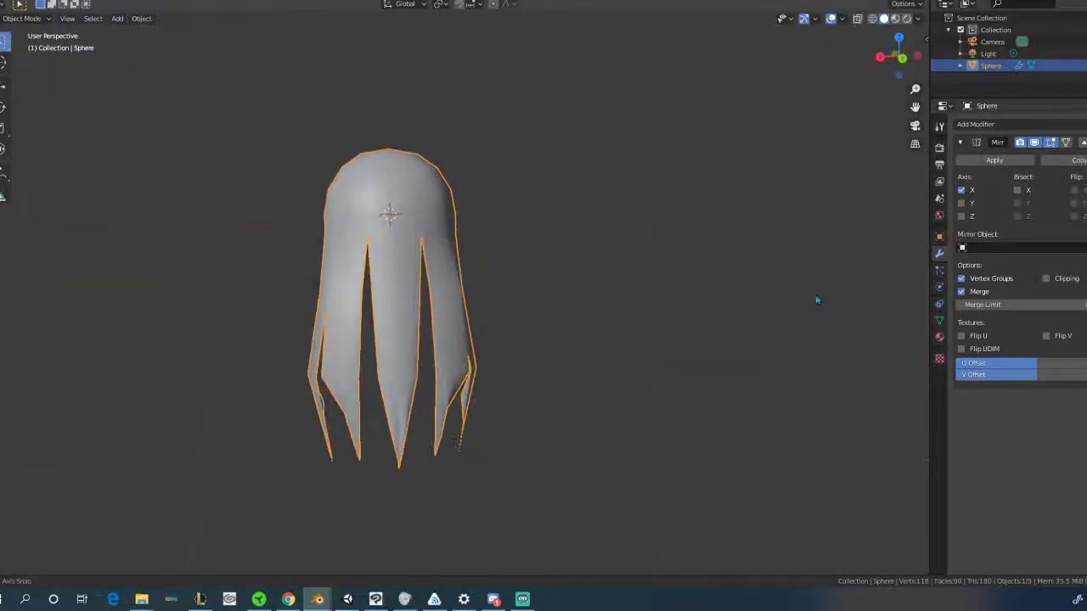
left_click(1046, 279)
scroll(515, 243, "up", 2)
middle_click_drag(514, 243, 511, 363)
In Edit Mode, mark the two lengthwise dome edge loops running up from the gaps between the strips as UV seams
key("Tab")
middle_click_drag(480, 320, 483, 246)
scroll(498, 304, "down", 5)
scroll(486, 235, "up", 3)
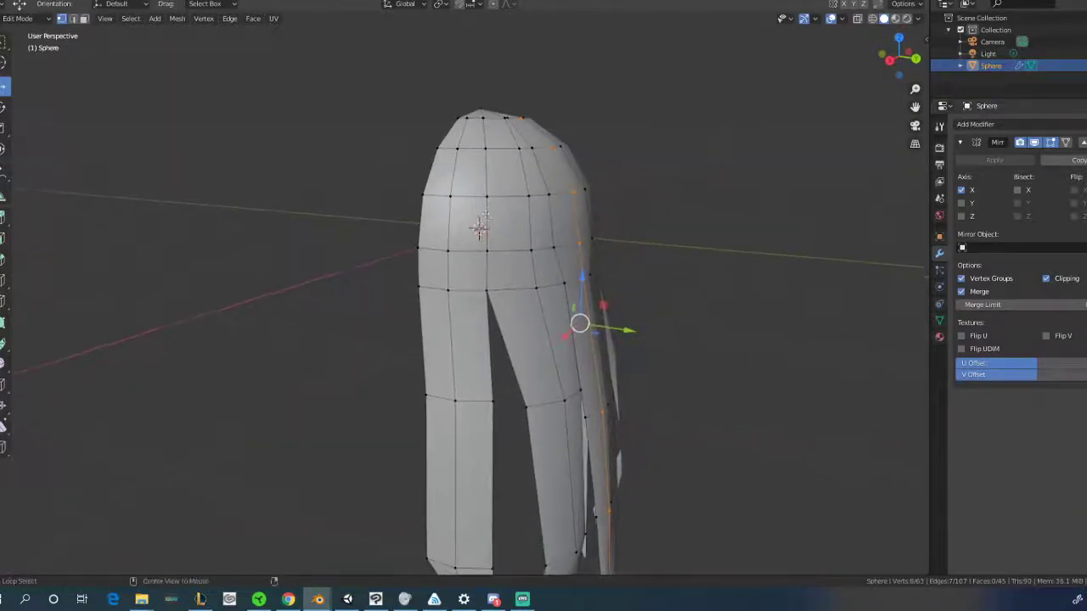
left_click(480, 225, "alt")
middle_click_drag(546, 224, 411, 258)
left_click(424, 254, "alt+shift")
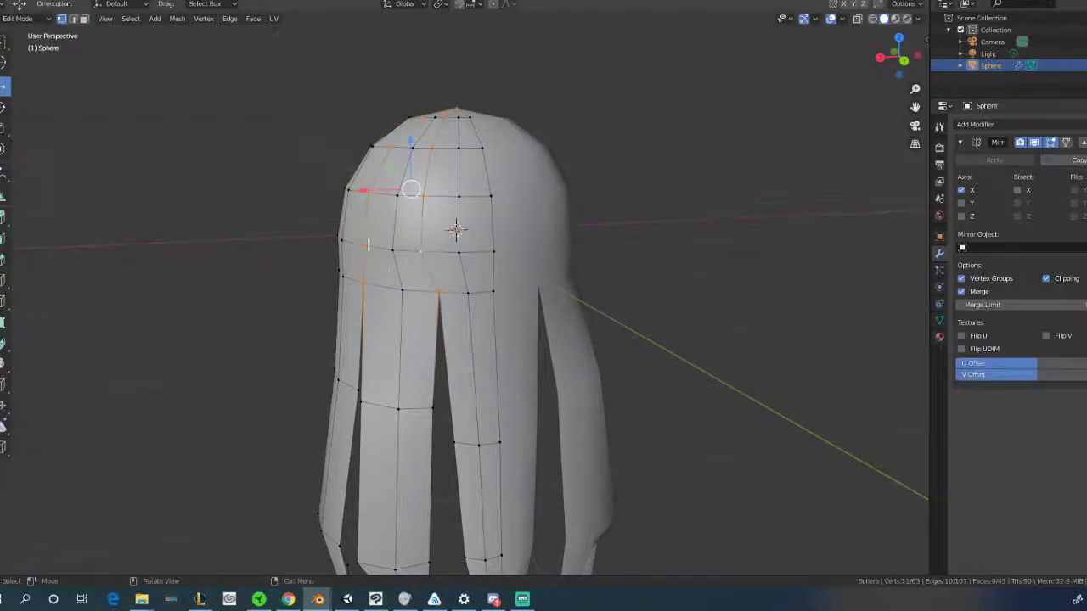
middle_click_drag(362, 227, 427, 274)
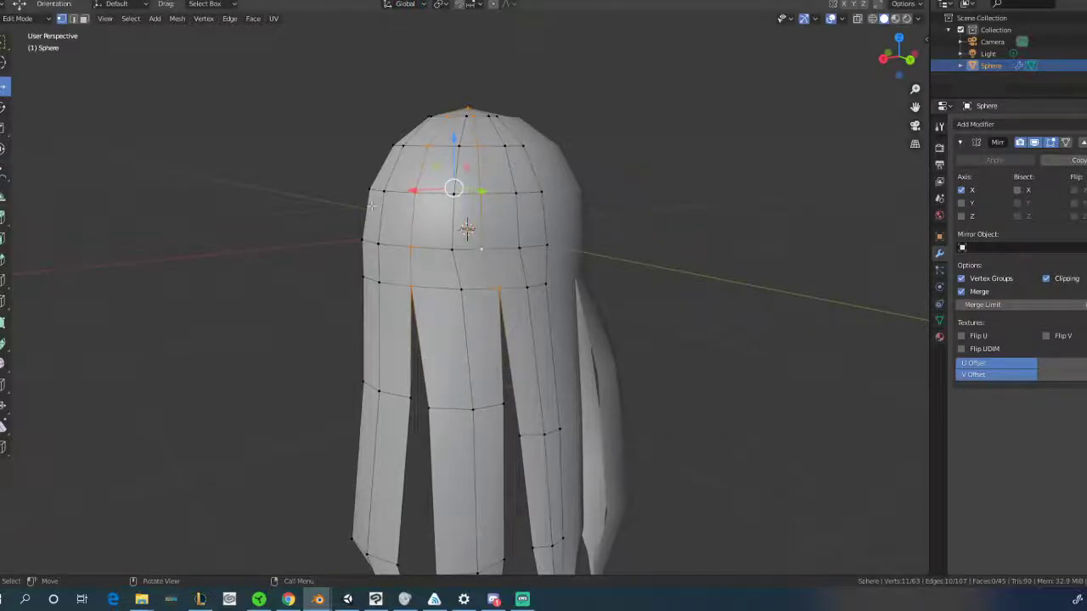
left_click(273, 18)
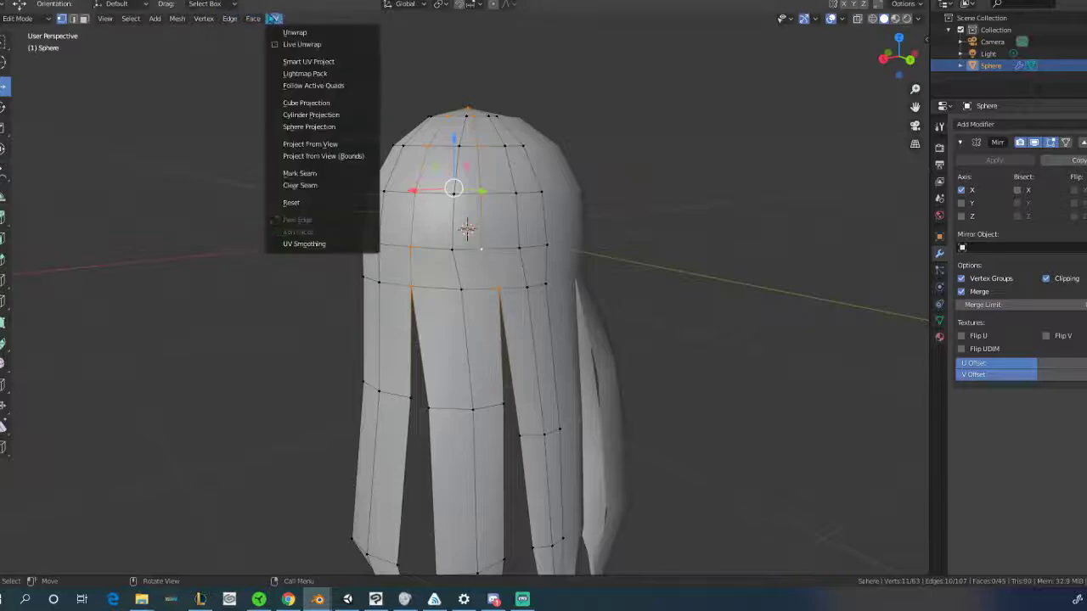
left_click(310, 173)
scroll(377, 196, "down", 3)
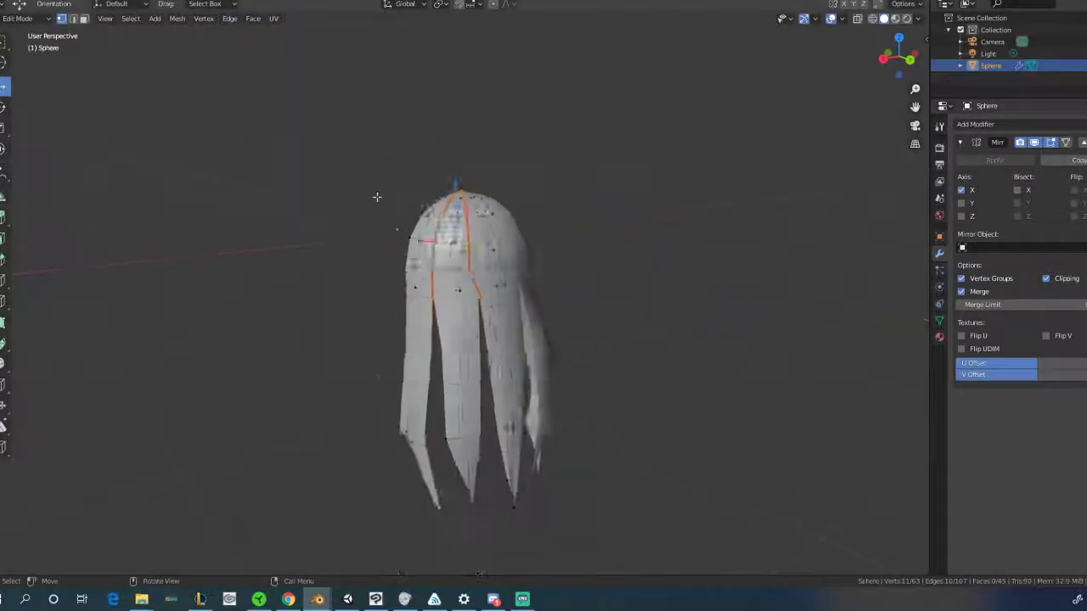
Unwrap the entire mesh and inspect its islands in the UV Editing workspace
middle_click_drag(377, 196, 420, 239)
key("a")
left_click(273, 17)
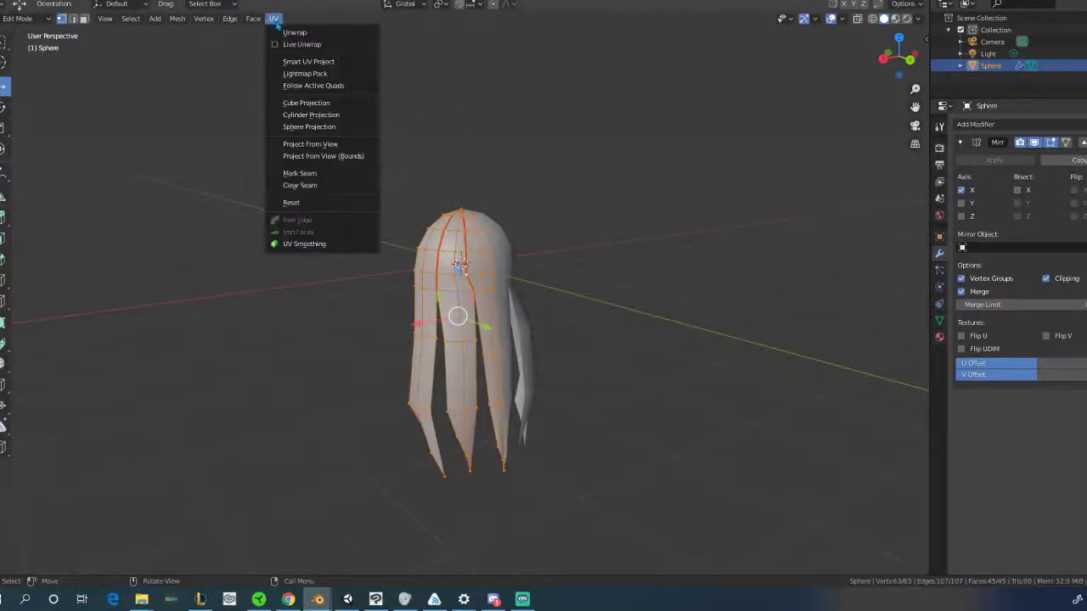
left_click(287, 32)
key("ctrl+Page_Down")
key("ctrl+Page_Down")
key("ctrl+Page_Down")
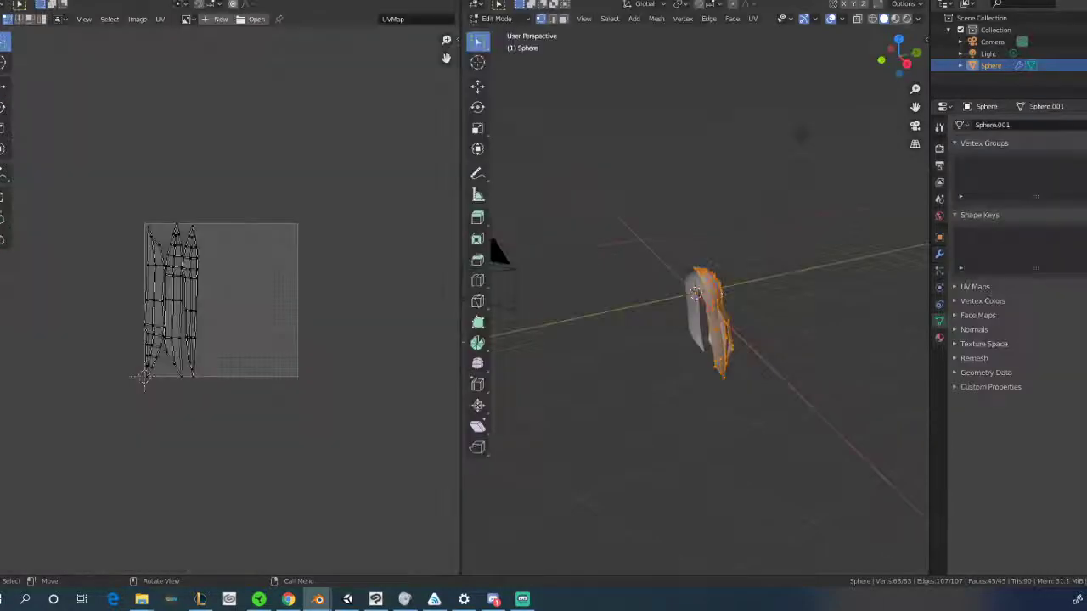
scroll(263, 235, "up", 2)
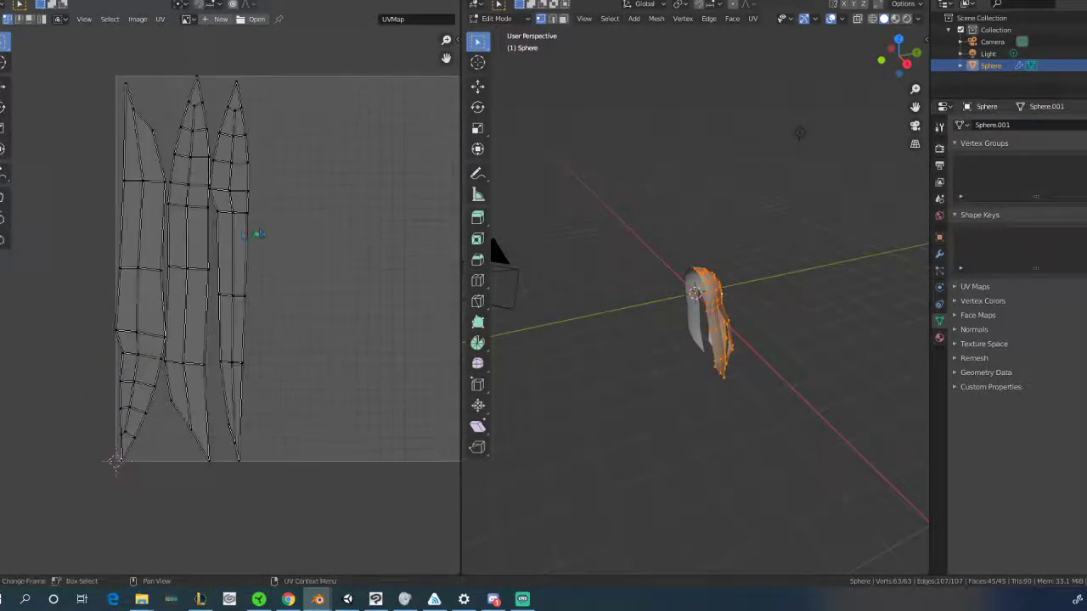
scroll(158, 360, "up", 3)
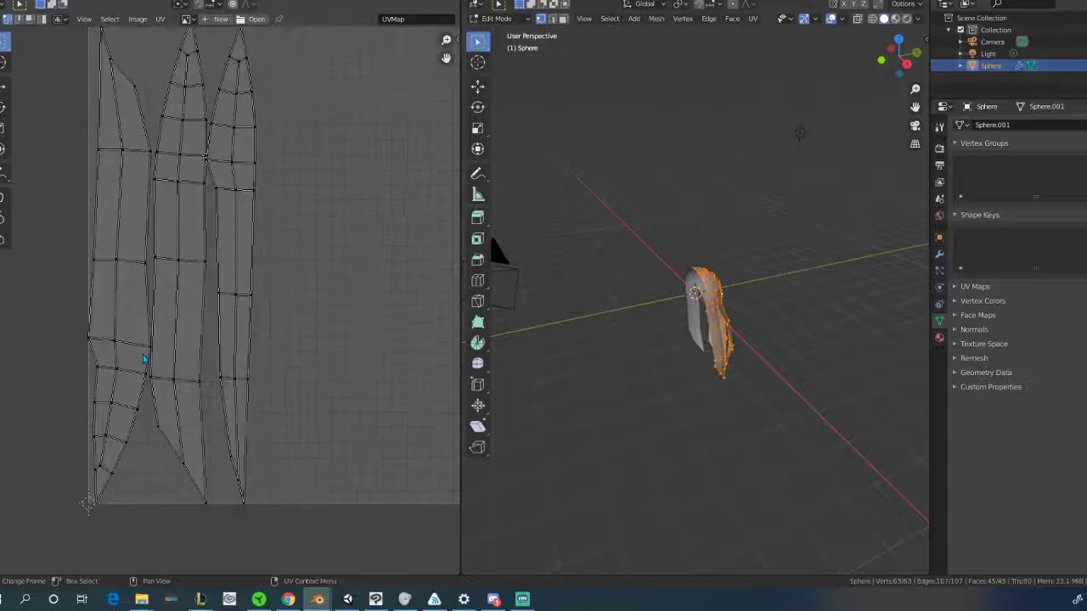
Select the whole leftmost UV island, turn it upside down and place it in the empty space beyond the other two islands
scroll(229, 301, "down", 1)
left_click_drag(60, 388, 154, 471)
left_click_drag(107, 325, 164, 416)
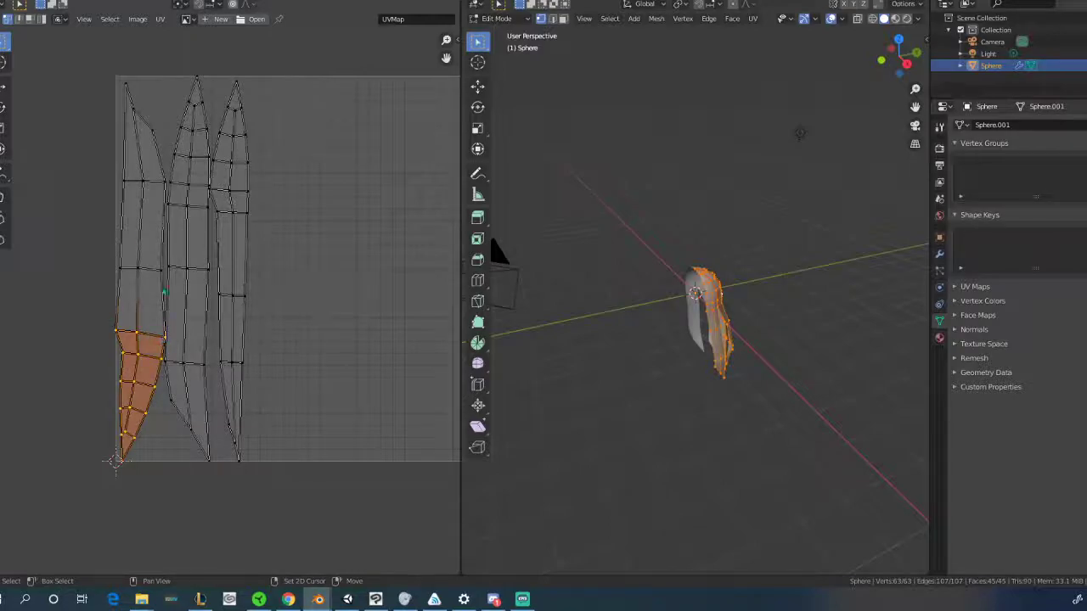
left_click_drag(117, 153, 168, 197)
left_click_drag(100, 82, 166, 162, "shift")
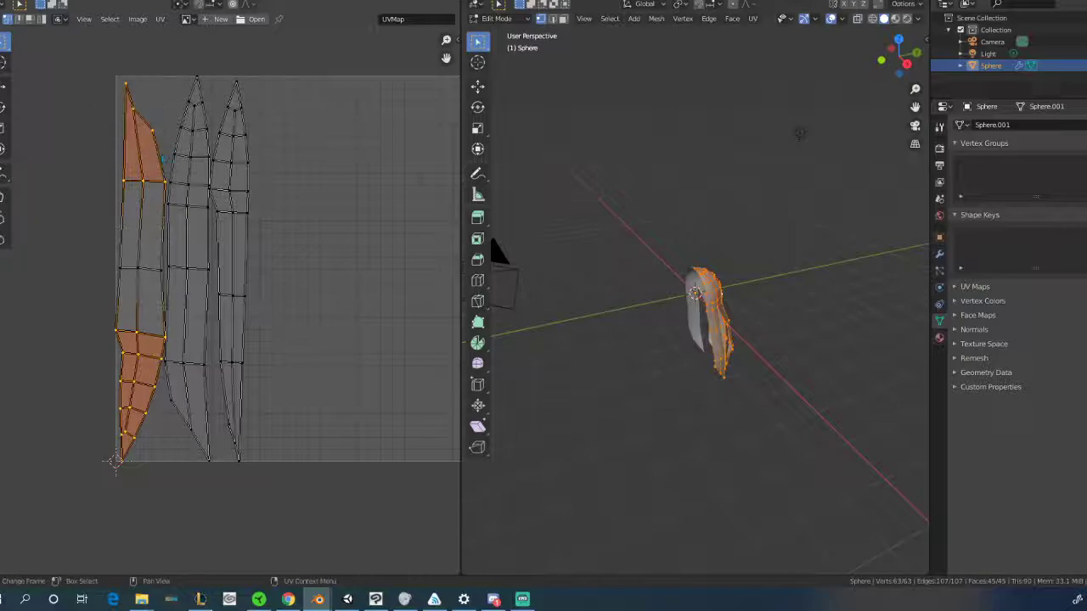
key("r")
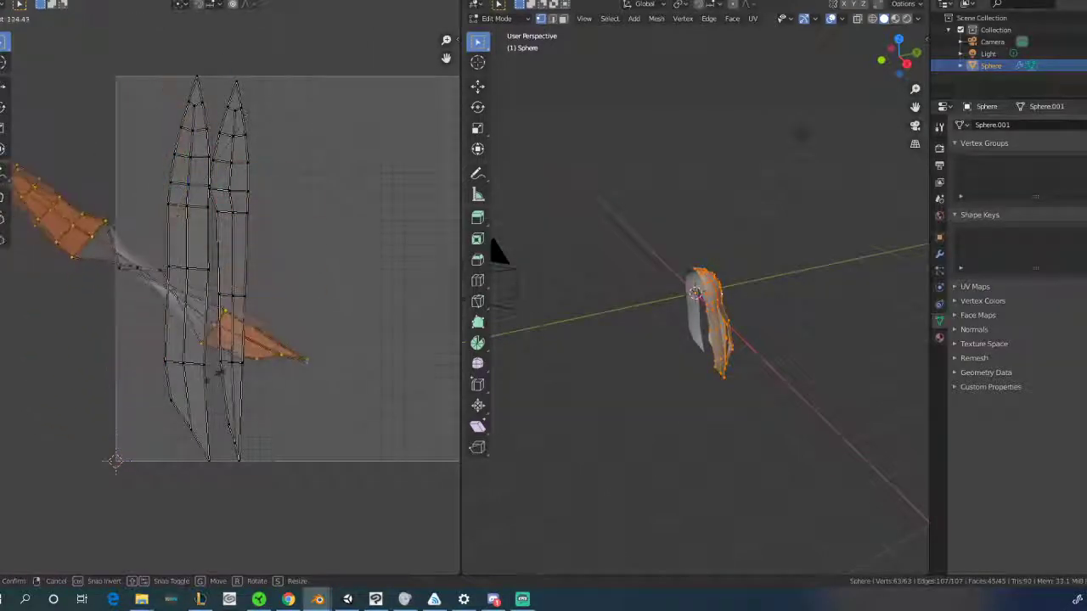
key("Escape")
left_click(142, 270, "alt+shift")
key("r")
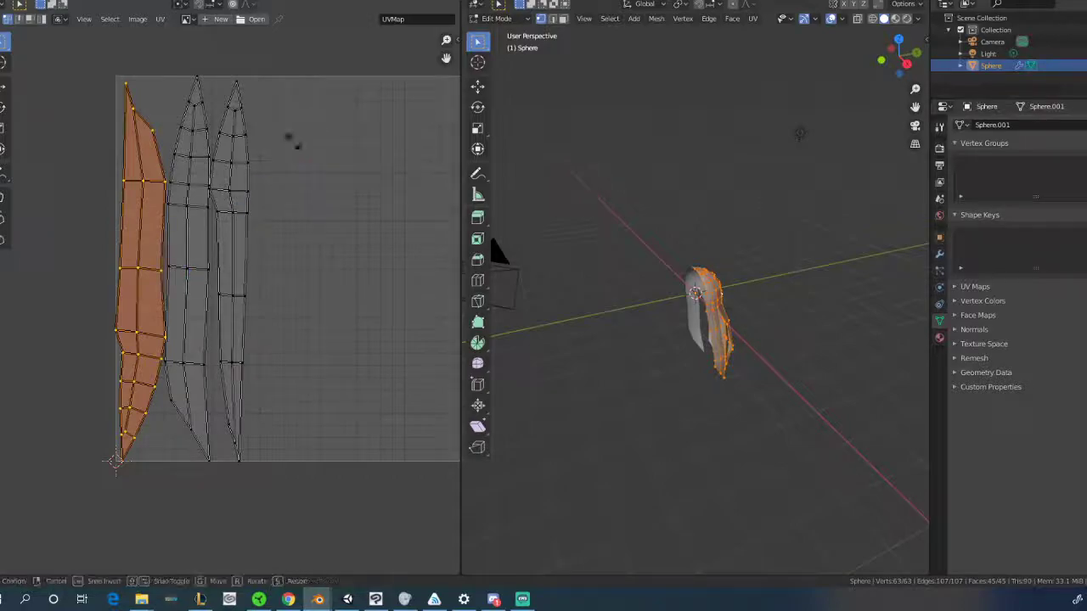
left_click(17, 396)
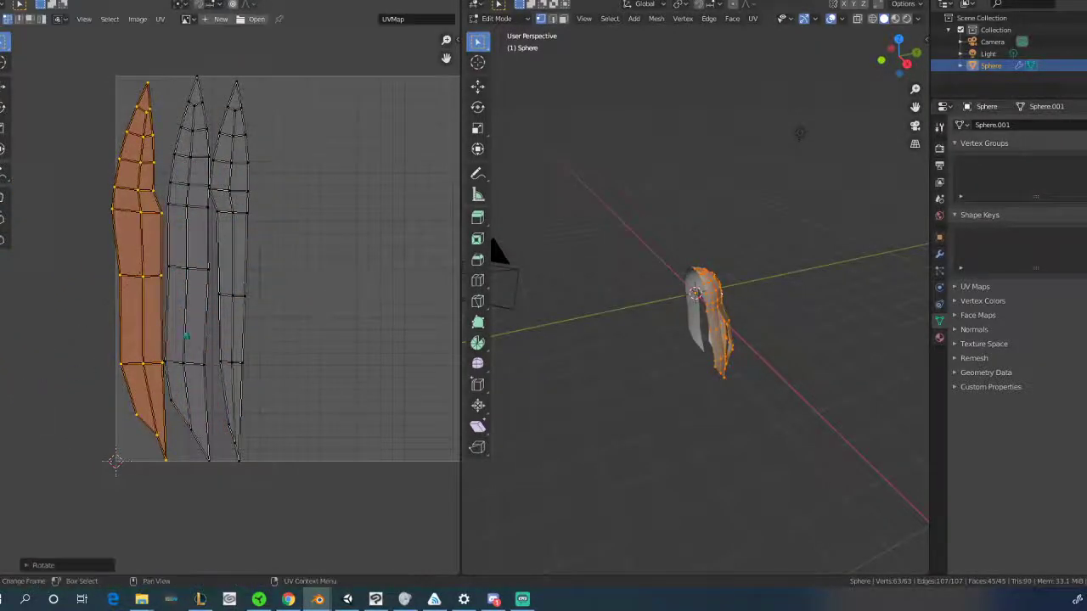
key("g")
left_click(397, 304)
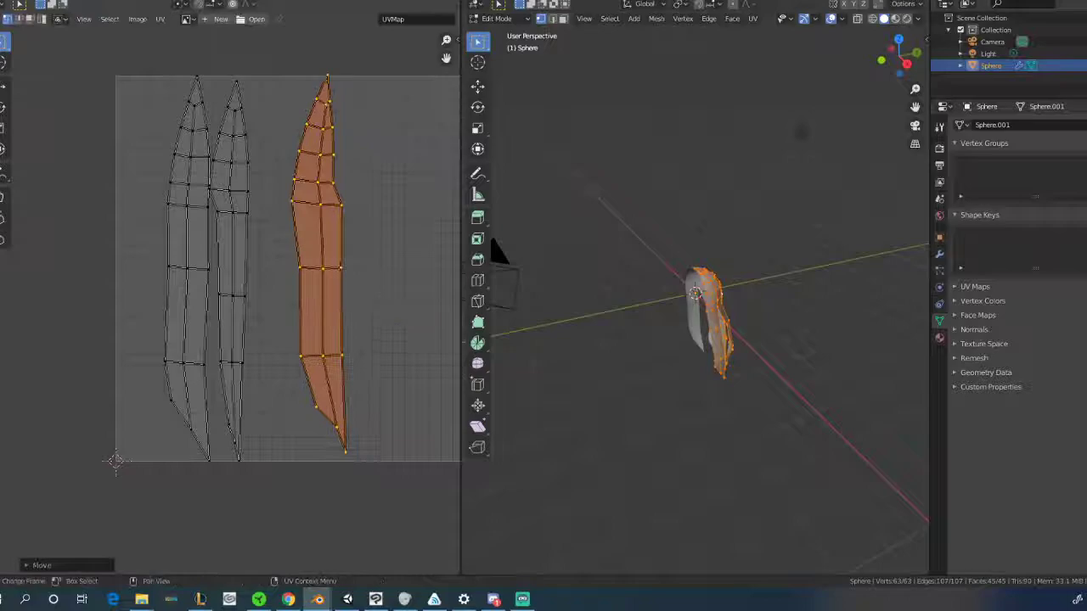
Move the protruding side vertex of the narrow UV island inward so it clears the neighbouring island
scroll(266, 181, "up", 2)
left_click(212, 128)
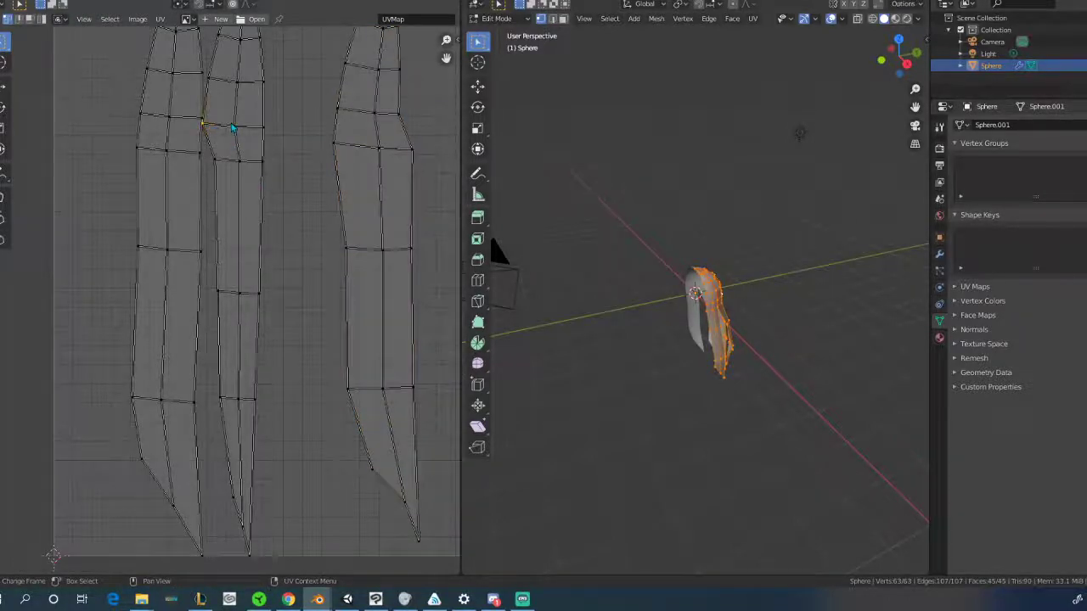
key("g")
left_click(233, 125)
scroll(283, 231, "down", 3)
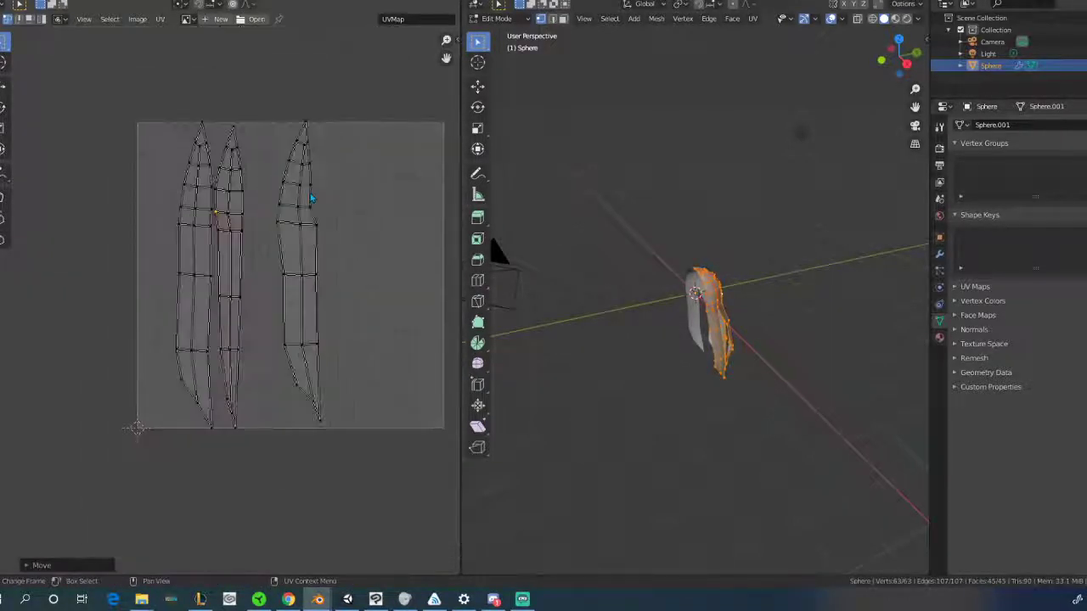
middle_click_drag(283, 231, 217, 223)
Return to the Layout workspace and add a Solidify modifier with a thickness of 0.07 m
middle_click_drag(638, 371, 666, 404)
scroll(724, 308, "up", 4)
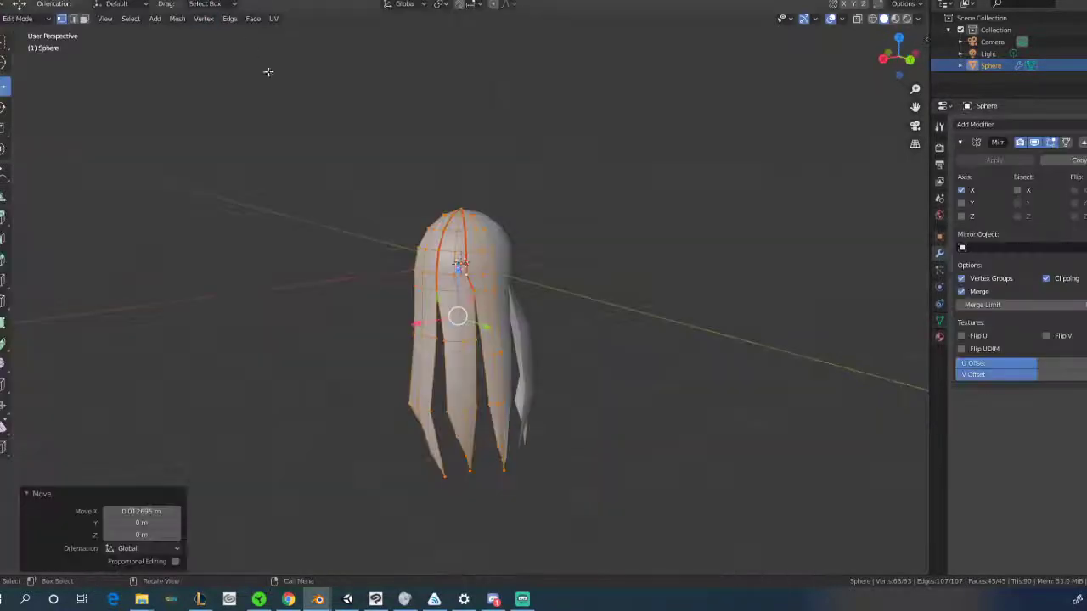
scroll(357, 209, "up", 3)
middle_click_drag(357, 209, 438, 236)
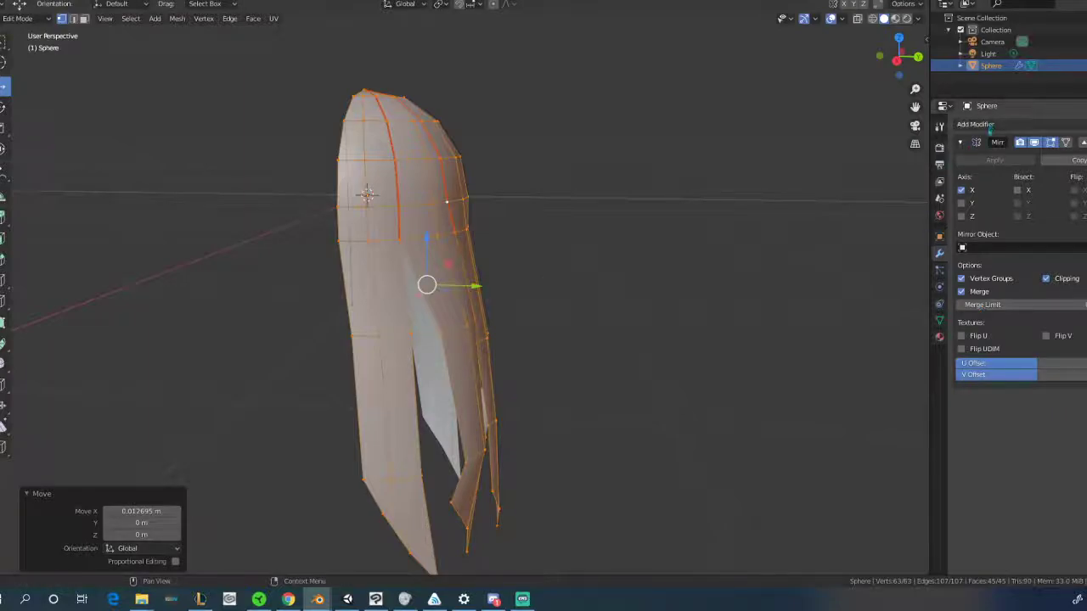
left_click(975, 124)
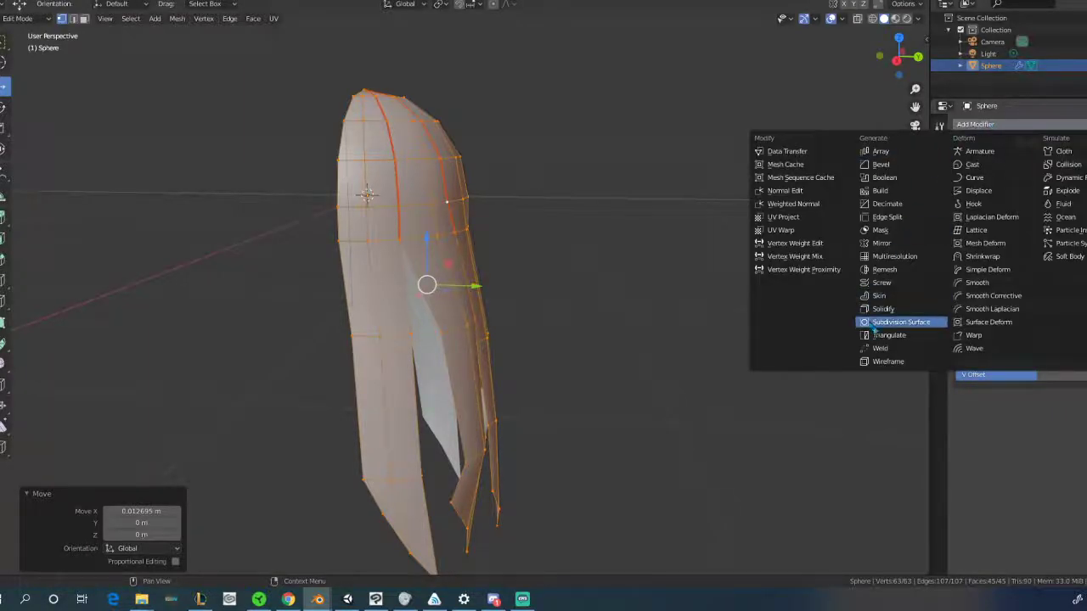
left_click(884, 308)
middle_click_drag(543, 333, 600, 315)
mouse_move(980, 448)
left_mouse_down()
mouse_move(1019, 449)
mouse_move(989, 448)
left_mouse_up()
Move the tip vertices and the lower cross row of the strip on the mirror line outward along Y
middle_click_drag(670, 441, 501, 259)
left_click(525, 417)
key("g")
key("y")
left_click(594, 420)
left_click(518, 355)
key("g")
key("y")
left_click(624, 343)
Move the upper cross row of the strip on the mirror line about 0.12 m outward along Y
left_click(512, 253)
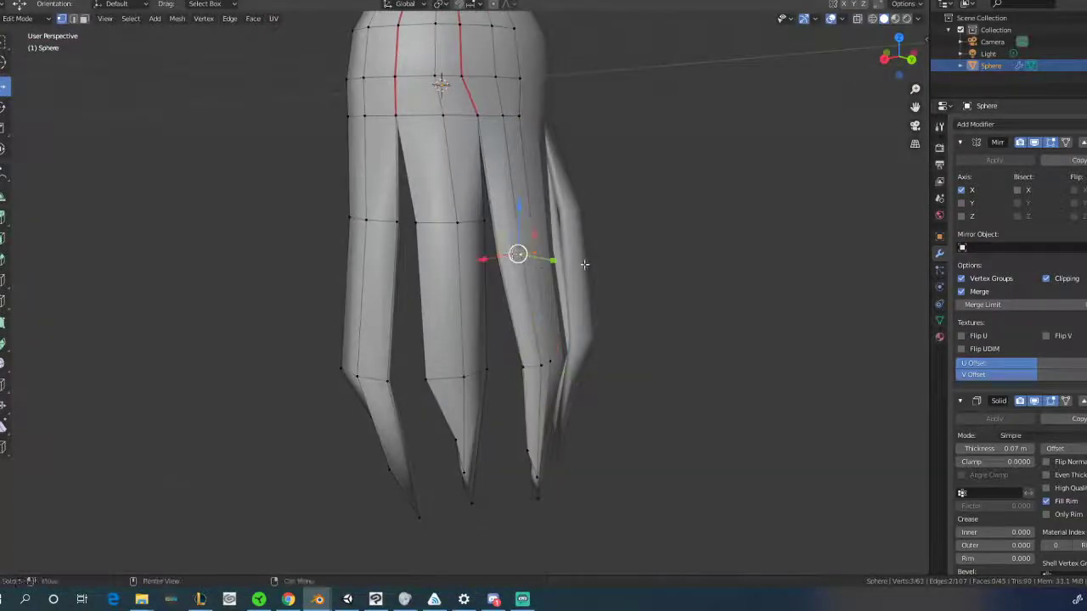
key("g")
key("y")
left_click(556, 280)
middle_click_drag(556, 281, 586, 259)
scroll(514, 320, "up", 1)
middle_click_drag(513, 321, 462, 321)
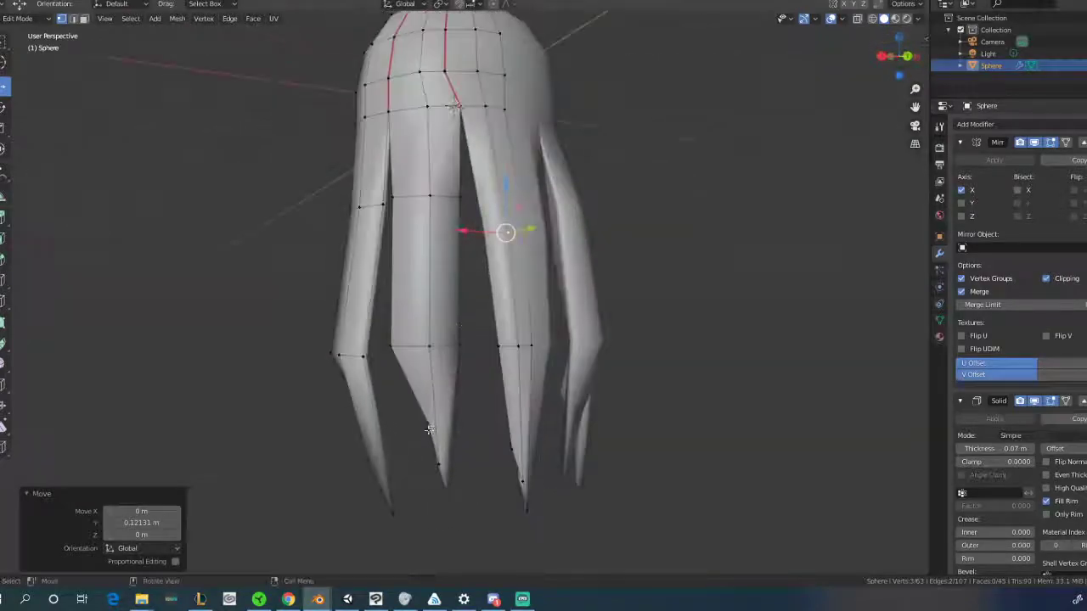
Move the outer edge vertex above the second strip's tip about 0.09 m outward along X
left_click(424, 422)
key("g")
key("x")
left_click(392, 428)
middle_click_drag(392, 429, 382, 429)
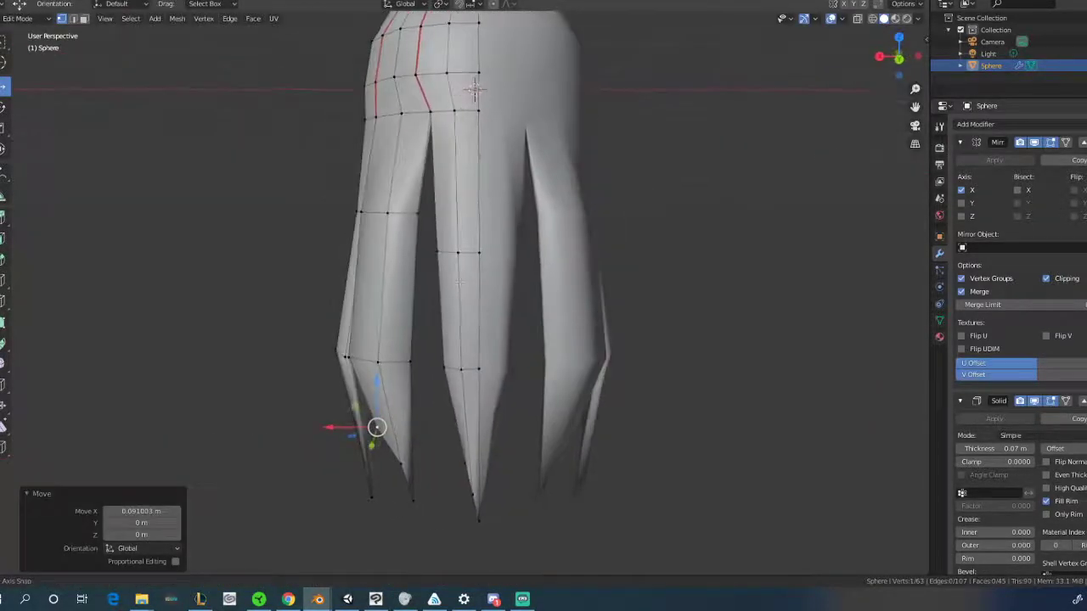
Widen the centre strip by moving the outer edge vertices of its upper and lower cross rows outward along X
left_click(438, 253)
key("g")
key("x")
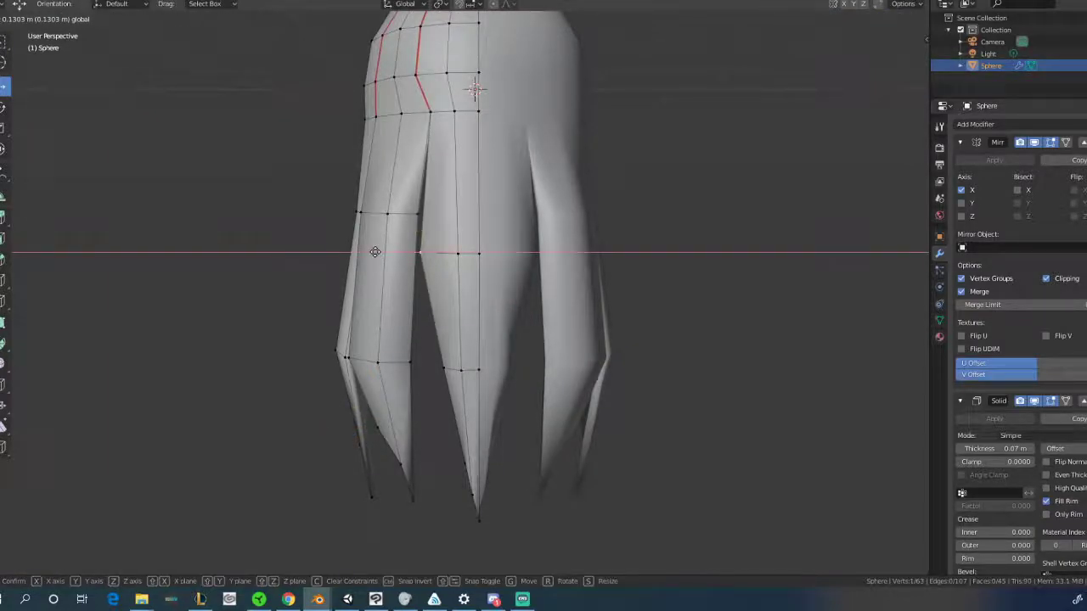
left_click(375, 253)
left_click(442, 367)
key("g")
key("x")
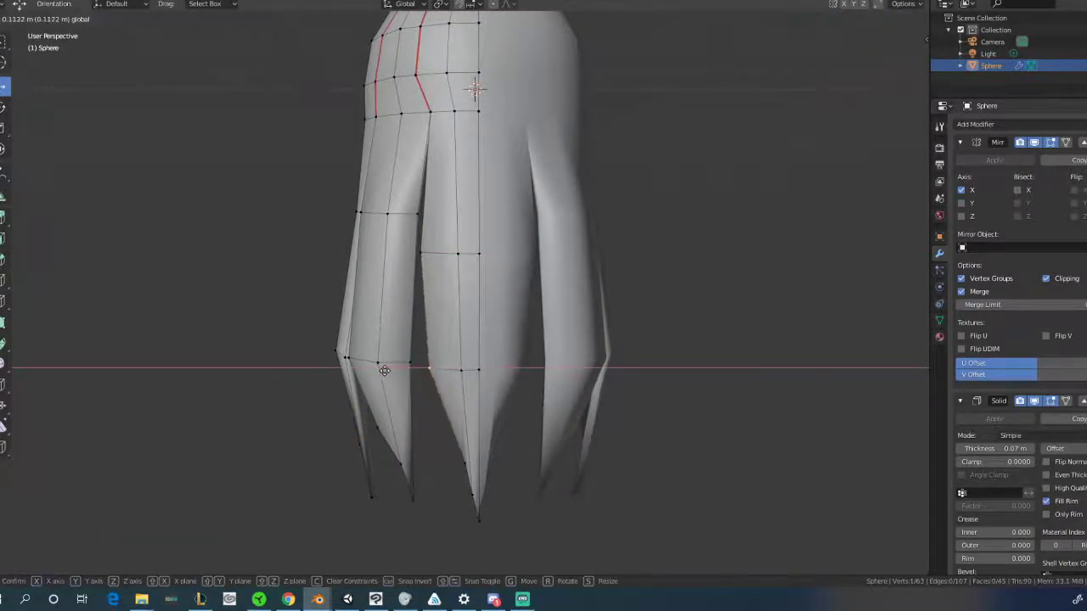
left_click(408, 371)
Fill out the centre strip's tip by moving its two outer edge vertices outward along X, the upper one about 0.23 m
left_click(464, 462)
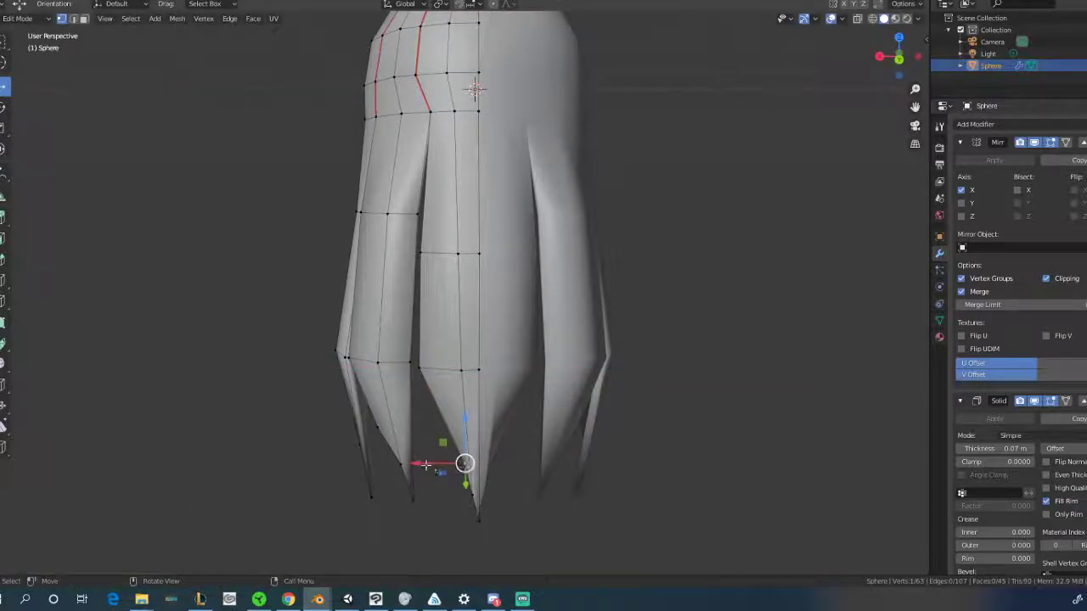
key("g")
key("x")
left_click(396, 466)
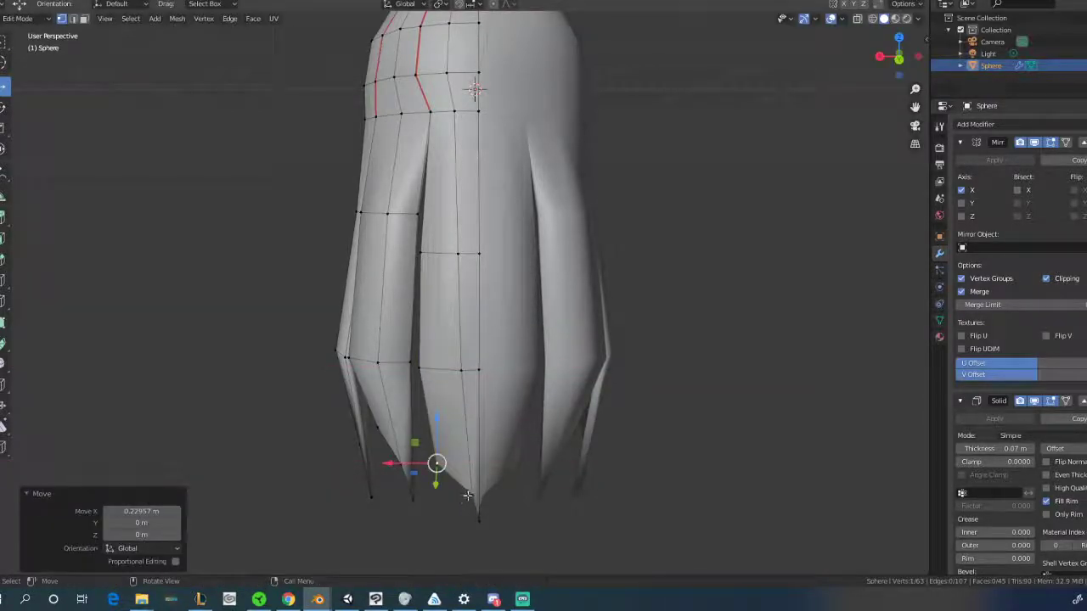
left_click(467, 496)
key("g")
key("x")
left_click(397, 503)
Move the second strip's upper edge vertex toward the third strip, about 0.17 m in negative Y and 0.05 m in X
middle_click_drag(397, 503, 476, 486)
scroll(476, 425, "up", 2)
middle_click_drag(418, 184, 626, 291, "shift")
left_click(516, 265)
key("g")
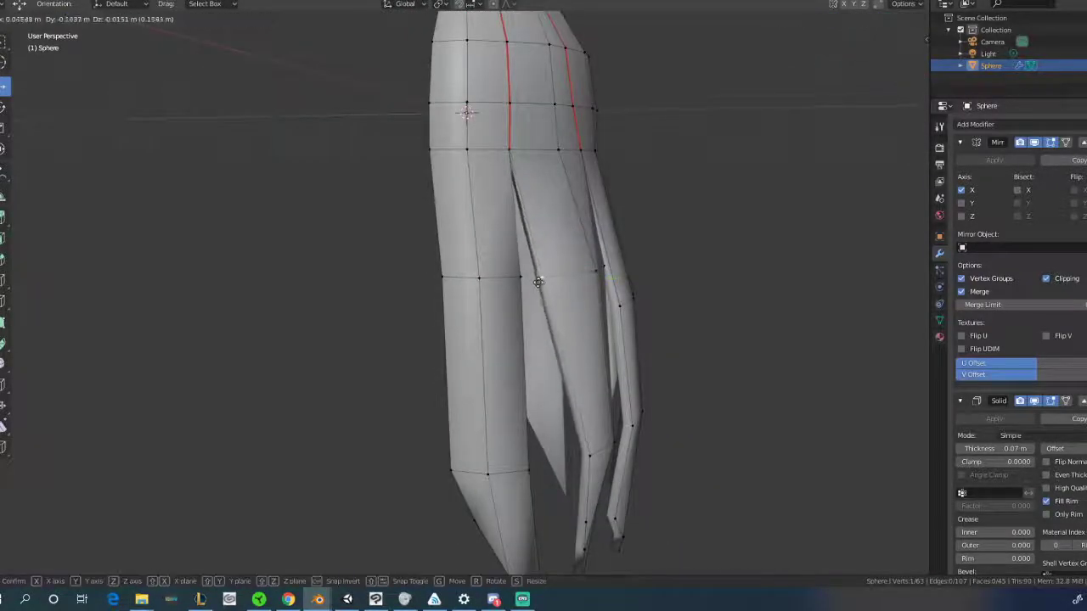
left_click(533, 285)
middle_click_drag(534, 285, 507, 323)
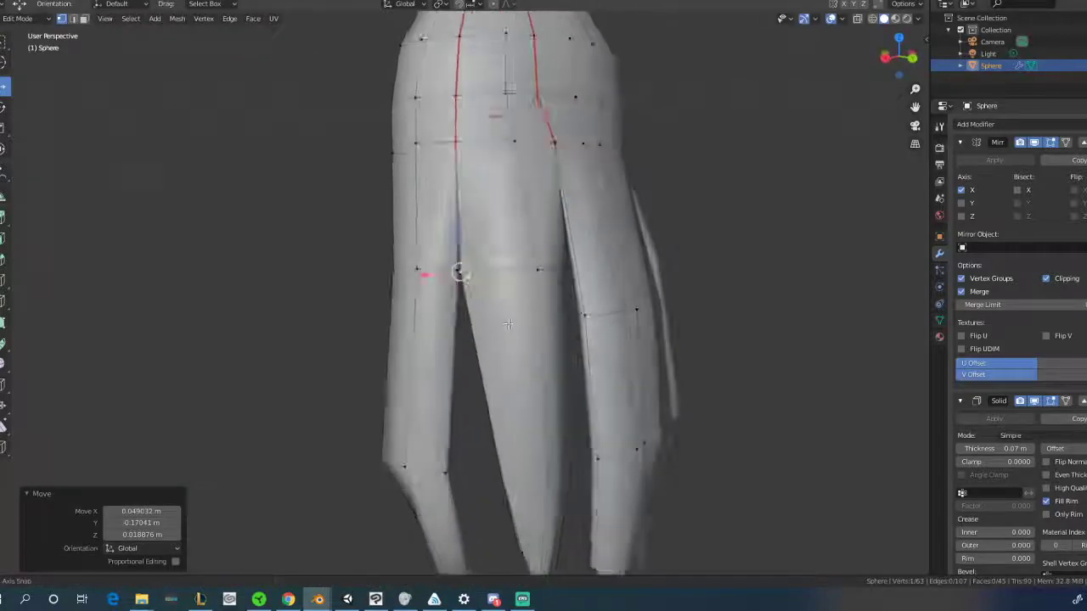
Move the second strip's lower edge vertex toward the third strip, about 0.17 m in X, to narrow the gap
left_click(499, 468)
key("g")
left_click(472, 470)
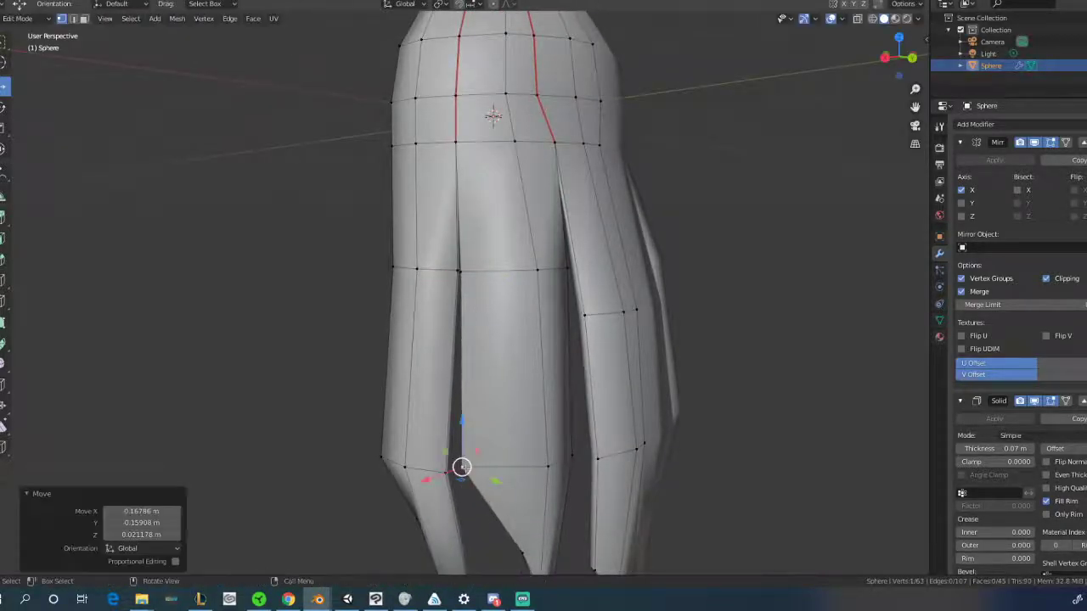
Adjust the second strip's lower edge vertex and shift its upper edge vertex about 0.06 m along Y
middle_click_drag(471, 469, 488, 464)
left_click_drag(622, 451, 626, 420)
left_click(564, 266)
left_click_drag(605, 264, 601, 265)
Move the edge vertex above the second strip's tip about 0.34 m outward along X
middle_click_drag(621, 359, 544, 378)
middle_click_drag(539, 556, 543, 398, "shift")
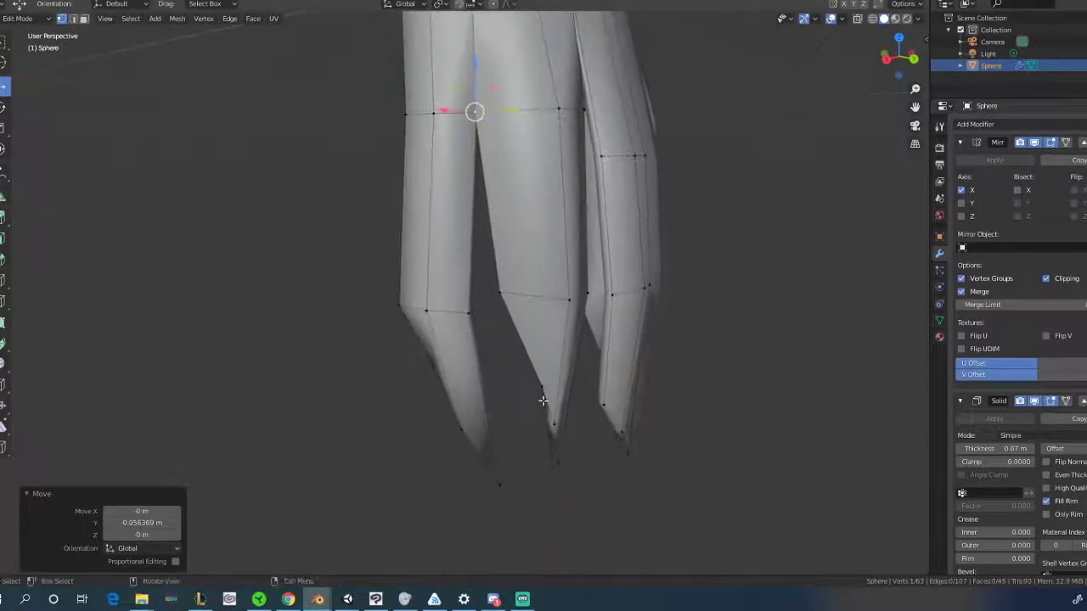
left_click(545, 388)
left_click_drag(520, 400, 483, 408)
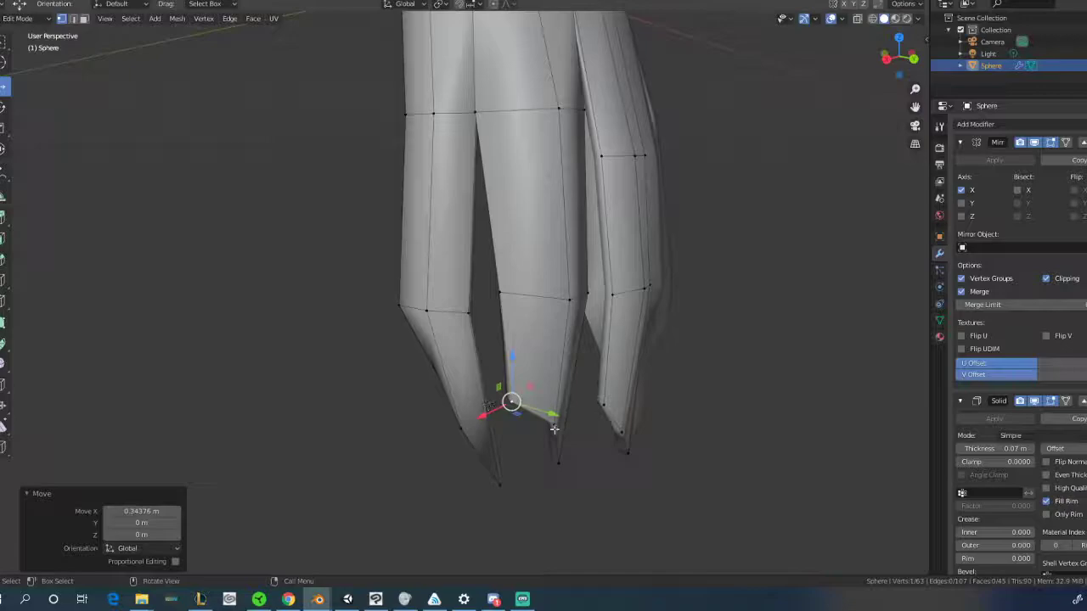
Reposition the edge vertex above the second strip's tip, about 0.29 m in negative Y and 0.18 m in negative X
key("g")
key("x")
left_click(493, 442)
middle_click_drag(493, 442, 391, 442)
left_click(358, 407)
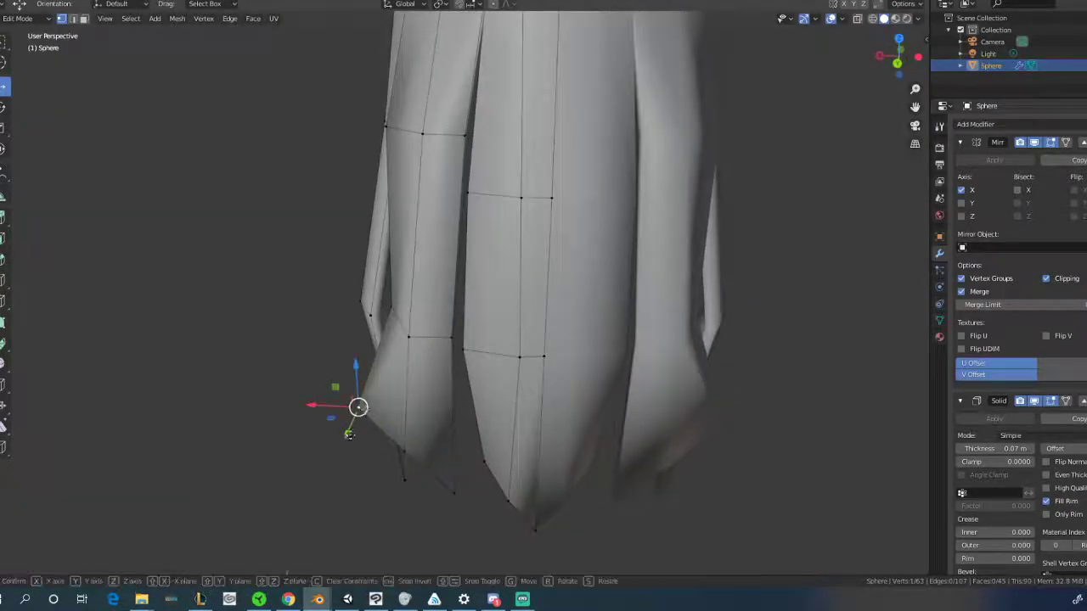
key("g")
key("y")
left_click(340, 425)
key("g")
key("x")
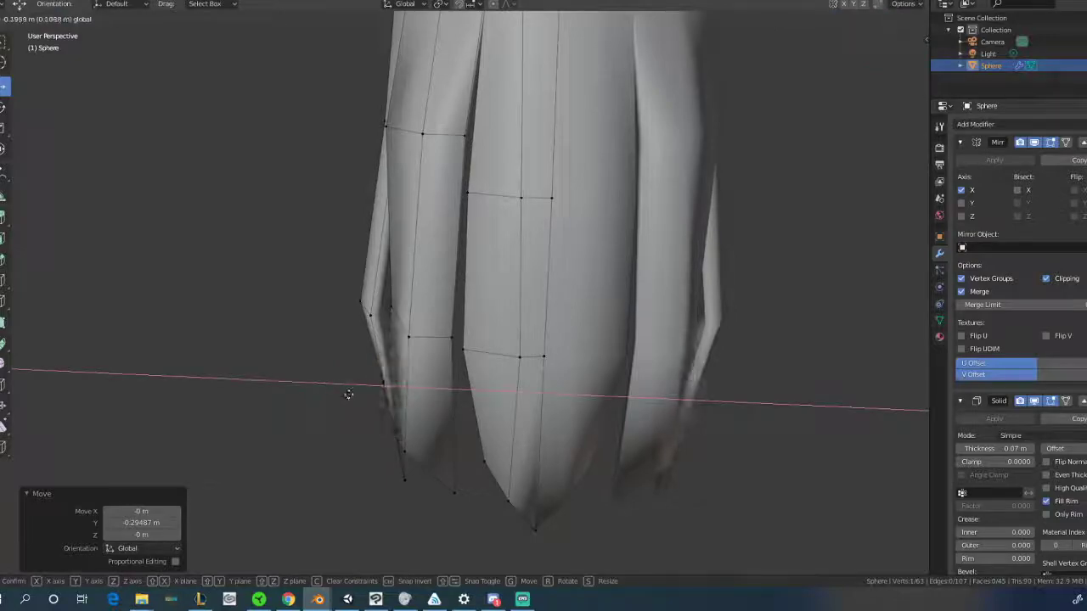
left_click(382, 386)
middle_click_drag(382, 387, 571, 451)
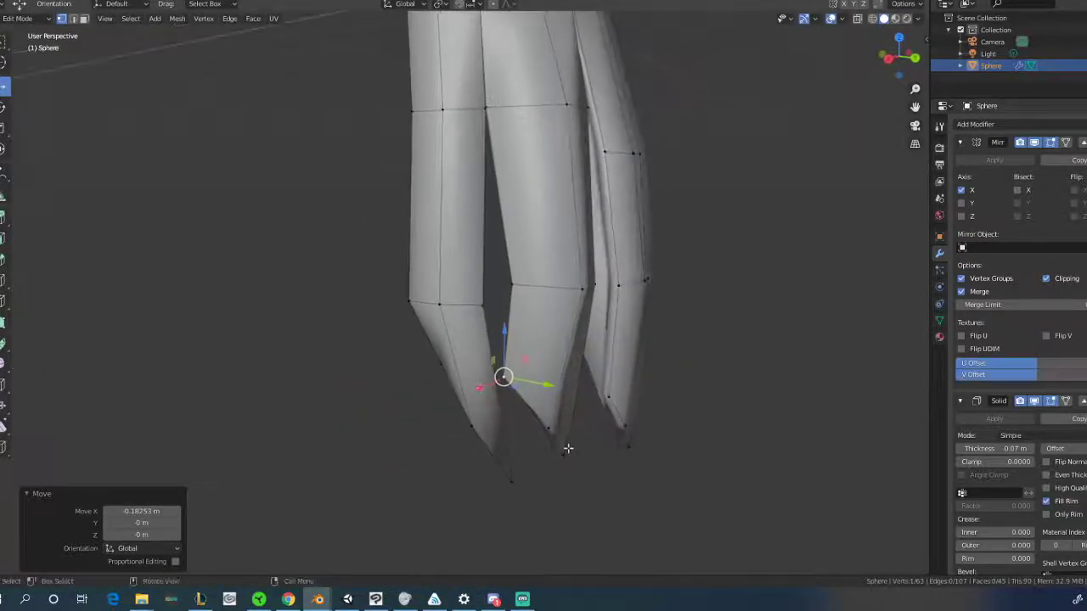
Raise the same vertex above the second strip's tip along Z and shift it along Y
key("g")
key("z")
left_click(528, 342)
key("g")
key("y")
left_click(559, 344)
middle_click_drag(559, 343, 650, 429)
Nudge the edge vertices beside the second strip's gaps, moving the lower one facing the mirror-line strip about 0.04 m along X
middle_click_drag(485, 318, 554, 315)
left_click(562, 297)
left_click_drag(583, 314, 571, 309)
middle_click_drag(571, 309, 442, 313)
left_click(422, 306)
mouse_move(377, 307)
left_mouse_down()
mouse_move(392, 306)
mouse_move(382, 306)
left_mouse_up()
left_click(416, 460)
left_click_drag(380, 459, 377, 463)
Add a Subdivision Surface modifier to the hair mesh
scroll(425, 432, "down", 2)
middle_click_drag(424, 432, 527, 425)
scroll(585, 430, "down", 2)
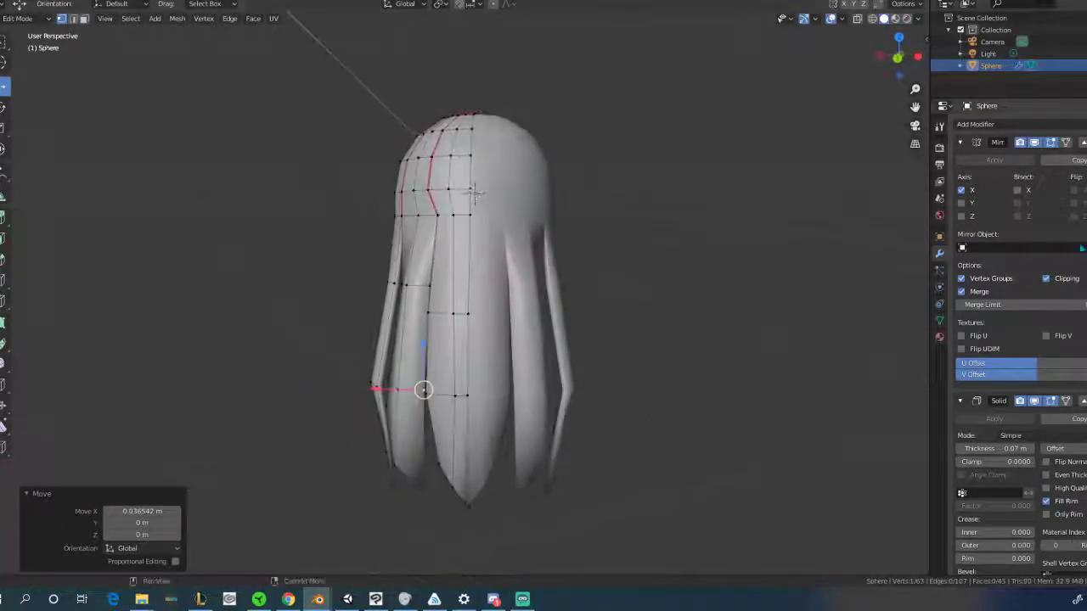
left_click(976, 124)
left_click(927, 321)
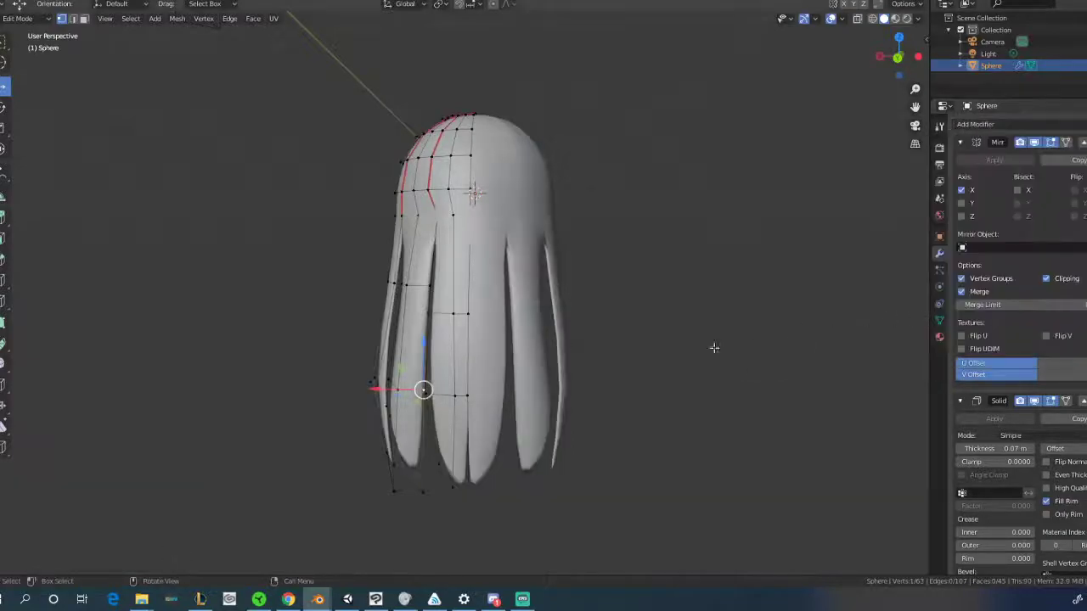
Pull the second strip's tip vertex down along Z to make the smoothed strip end in a longer point
scroll(742, 343, "up", 3)
middle_click_drag(743, 343, 568, 413)
scroll(499, 357, "down", 2)
left_click(552, 414)
key("g")
key("z")
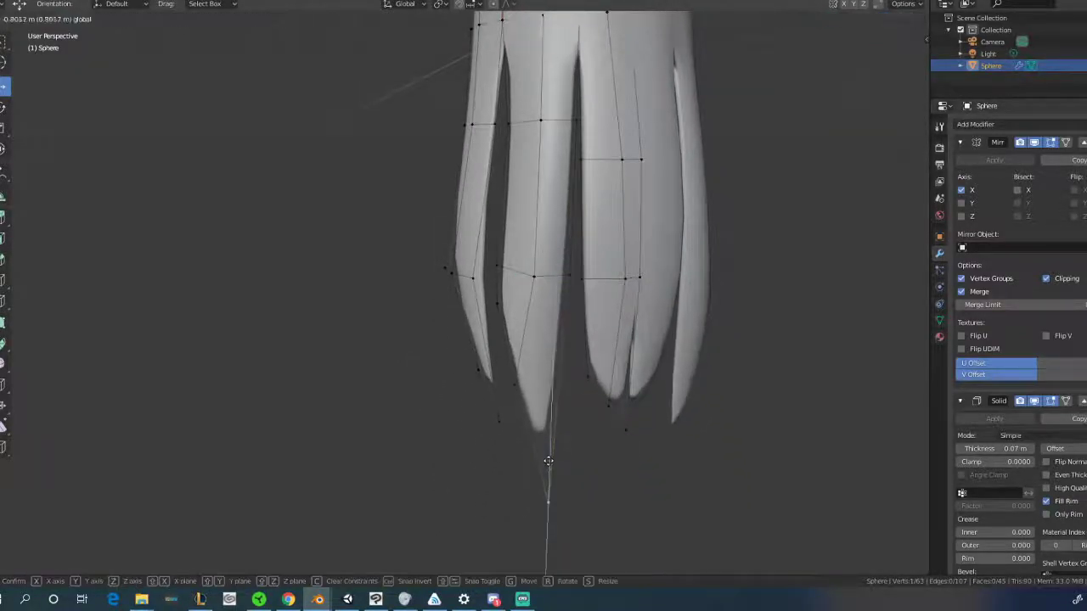
left_click(552, 556)
Try to close the split in the mirror-line strip by moving its tip about 0.04 m and its lower centre vertex in negative X
left_click(625, 429)
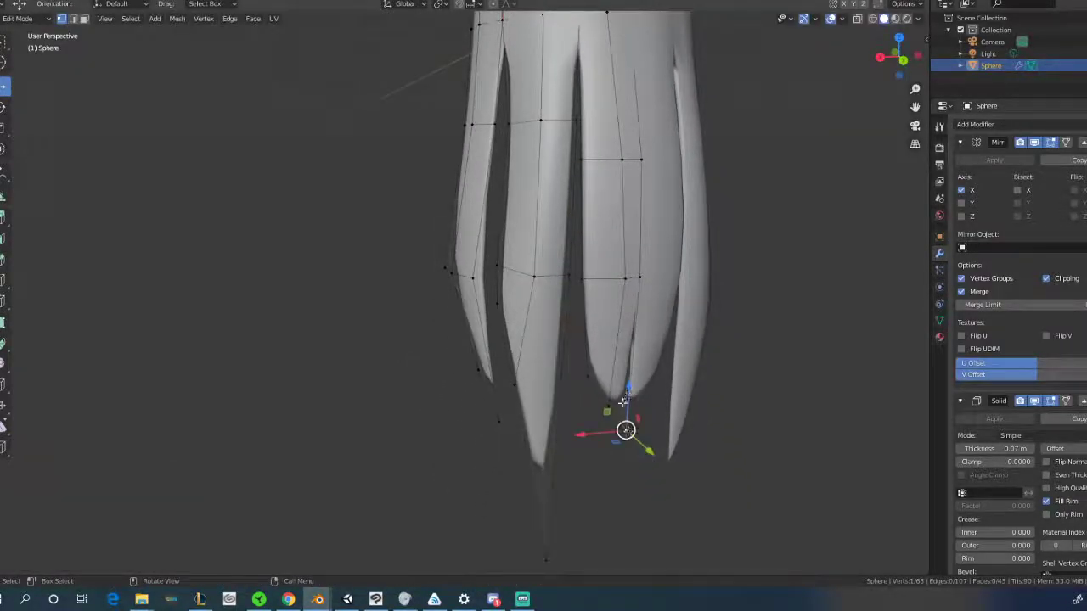
key("g")
key("x")
left_click(656, 312)
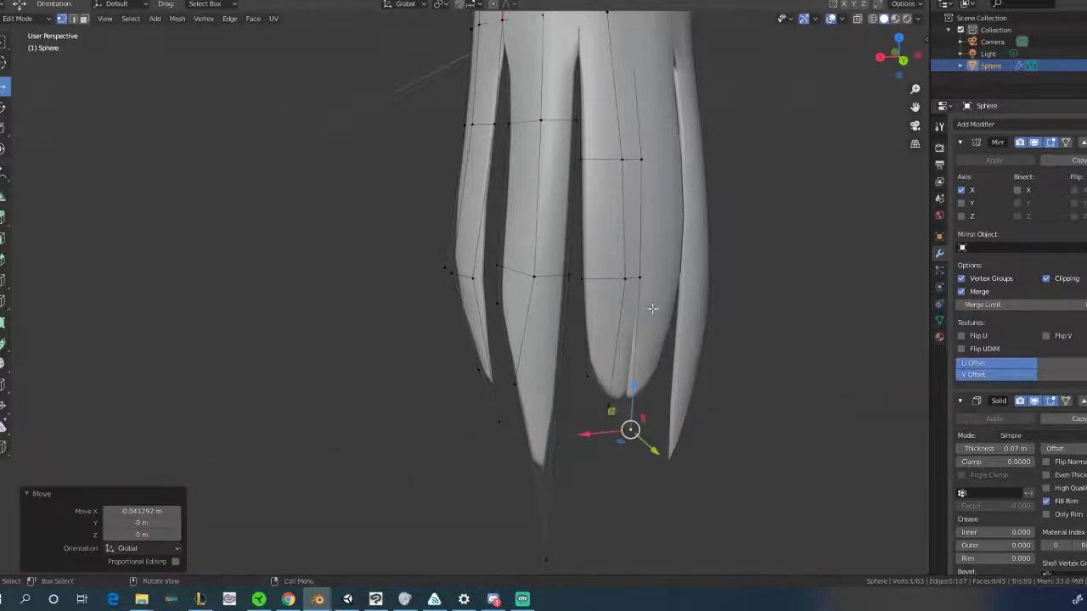
left_click(641, 274)
key("g")
key("x")
left_click(617, 293)
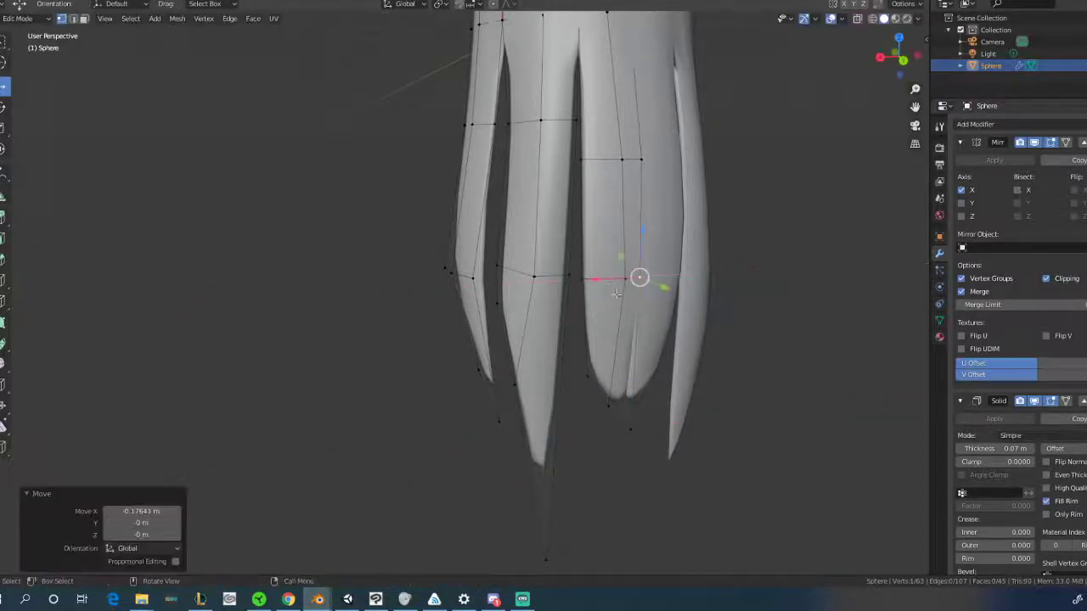
Move the mirror-line strip's tip about 0.11 m along X onto the centre and lower it about 1.46 m along Z
left_click(626, 428)
key("g")
key("x")
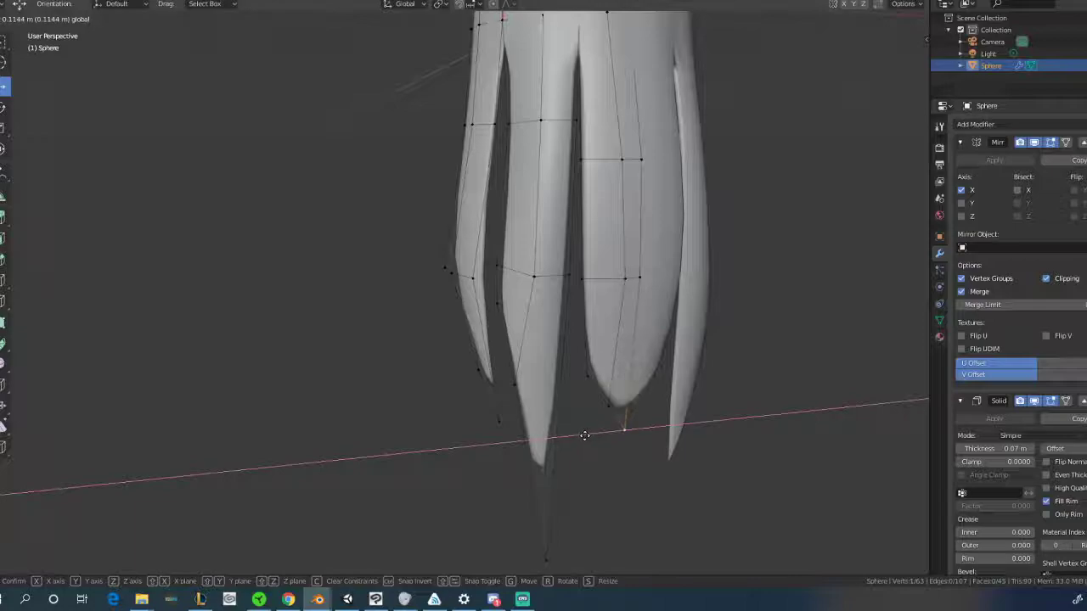
left_click(586, 436)
key("g")
key("z")
left_click(632, 544)
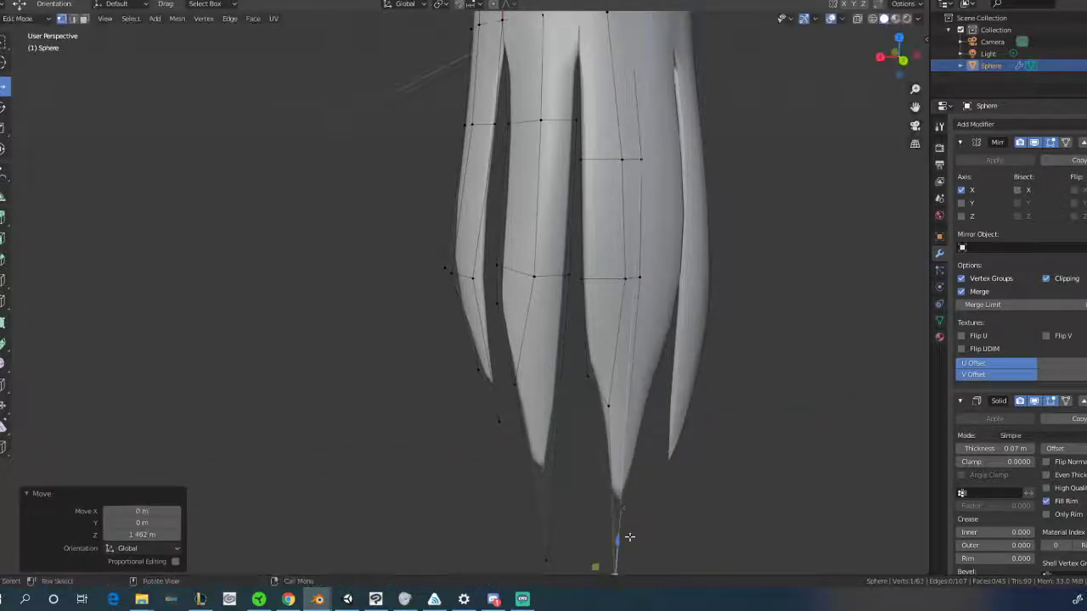
Lower the edge vertex above the mirror-line strip's tip about 0.53 m along Z and move the next edge vertex outward along X
left_click(607, 407)
key("g")
key("z")
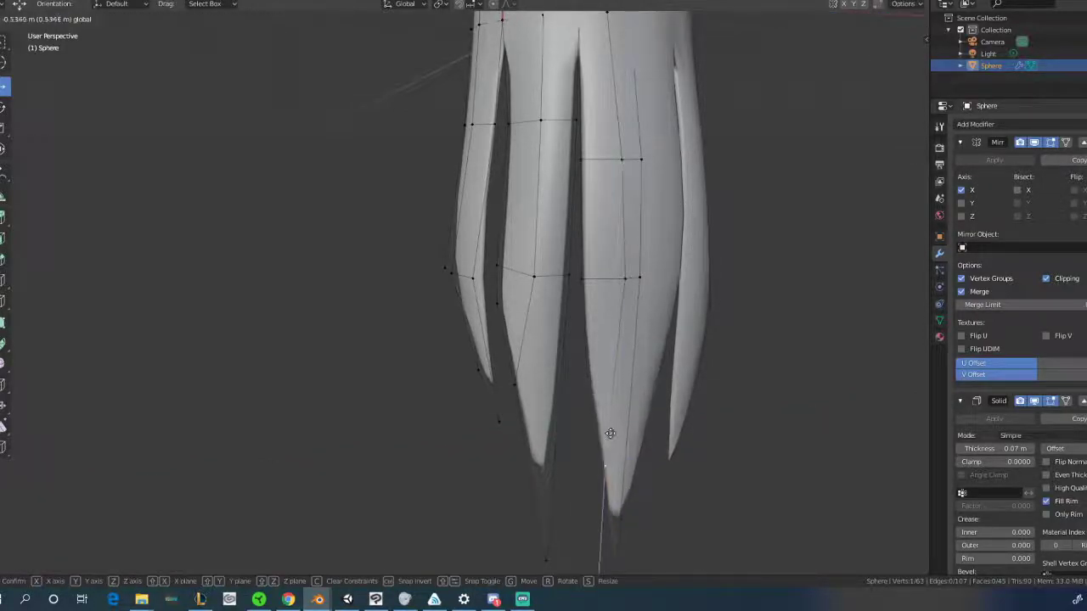
left_click(592, 369)
left_click(587, 376)
key("g")
key("x")
left_click(546, 379)
Pull the first strip's tip vertex down about 0.81 m along Z to sharpen its point
middle_click_drag(545, 380, 476, 426)
left_click(494, 458)
key("g")
key("z")
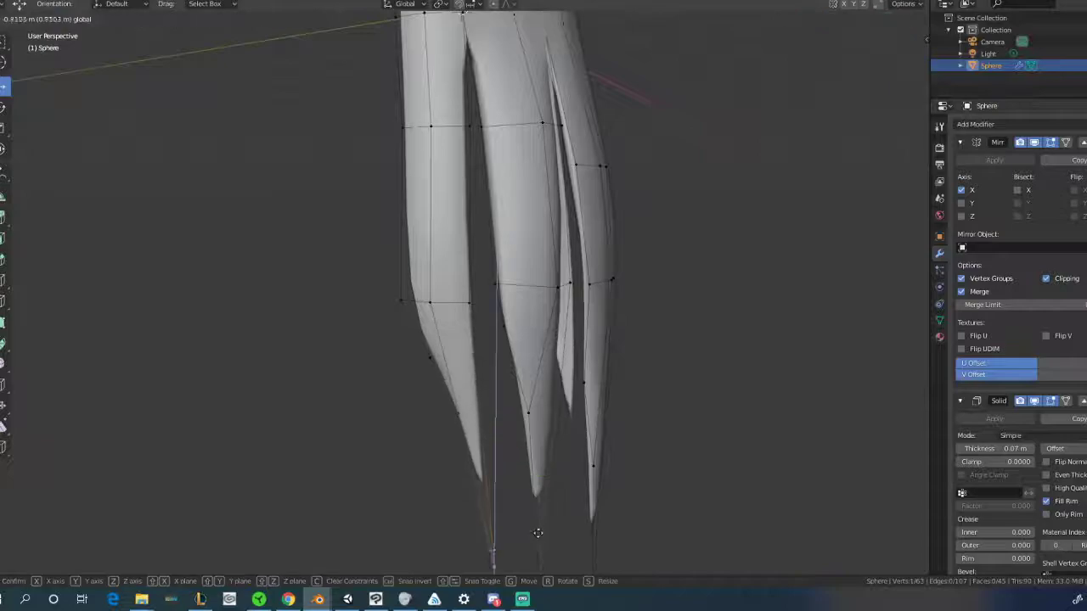
left_click(470, 425)
Move the first strip's vertex above the tip about 0.09 m along Y and pull its lower front edge vertex outward
middle_click_drag(452, 407, 455, 414)
key("g")
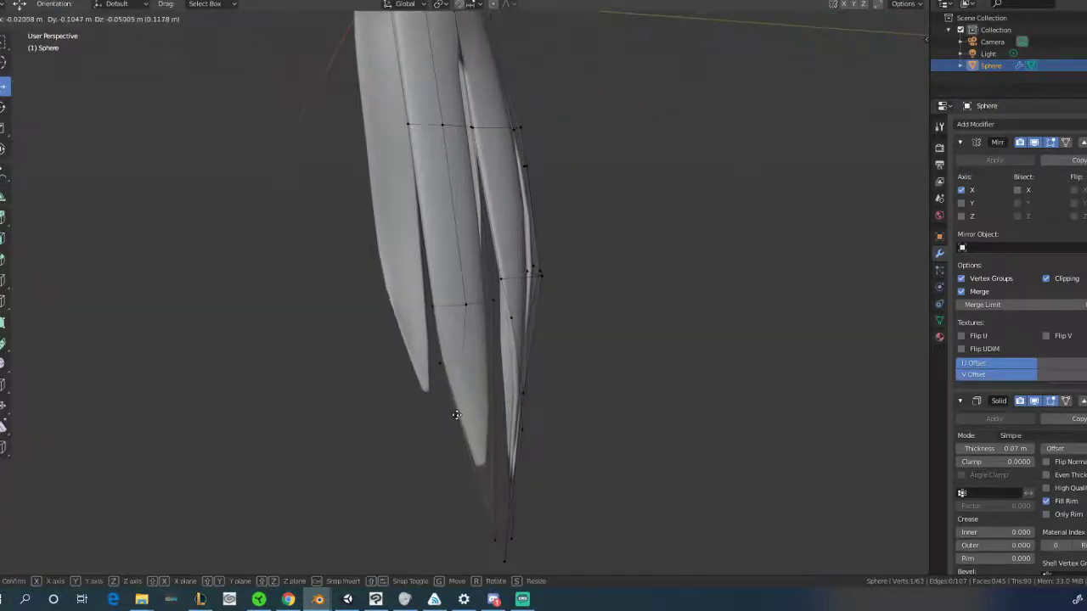
left_click(455, 370)
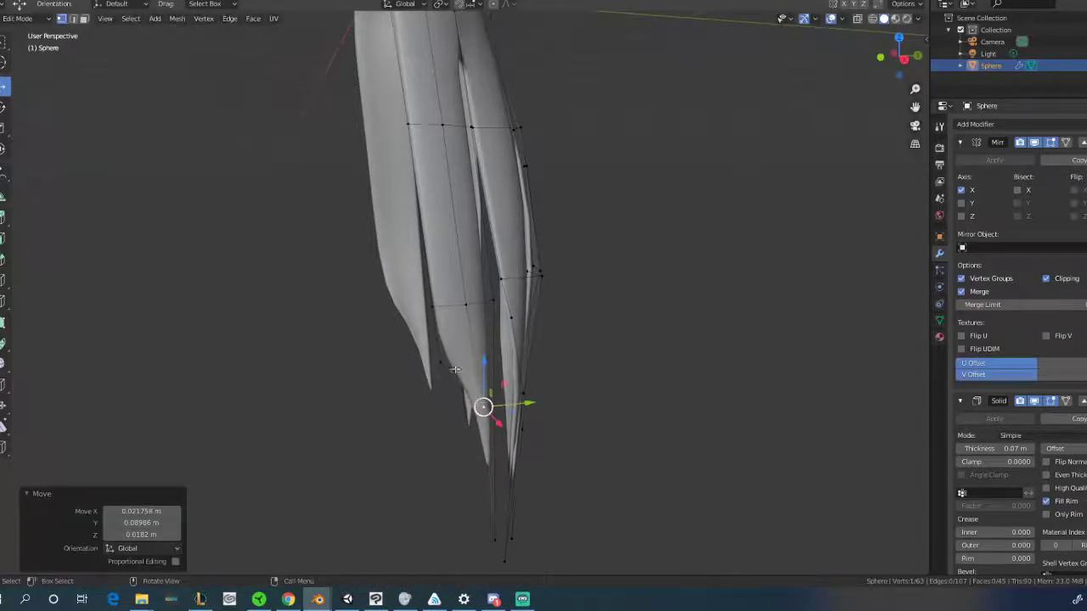
left_click(434, 303)
key("g")
left_click(396, 323)
Move the first strip's upper front edge vertex inward along Y to narrow the strip there
middle_click_drag(396, 323, 493, 281)
left_click(484, 289)
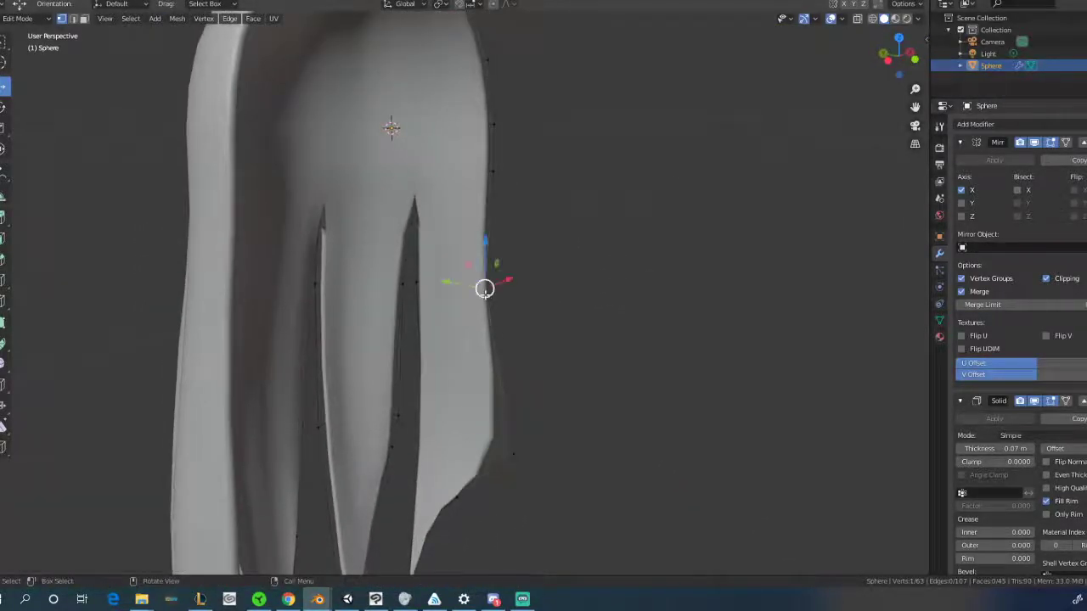
key("g")
key("y")
left_click(439, 281)
Move the second strip's lower edge vertex along Y toward the first strip to narrow their gap
middle_click_drag(439, 282, 399, 272)
left_click(439, 411)
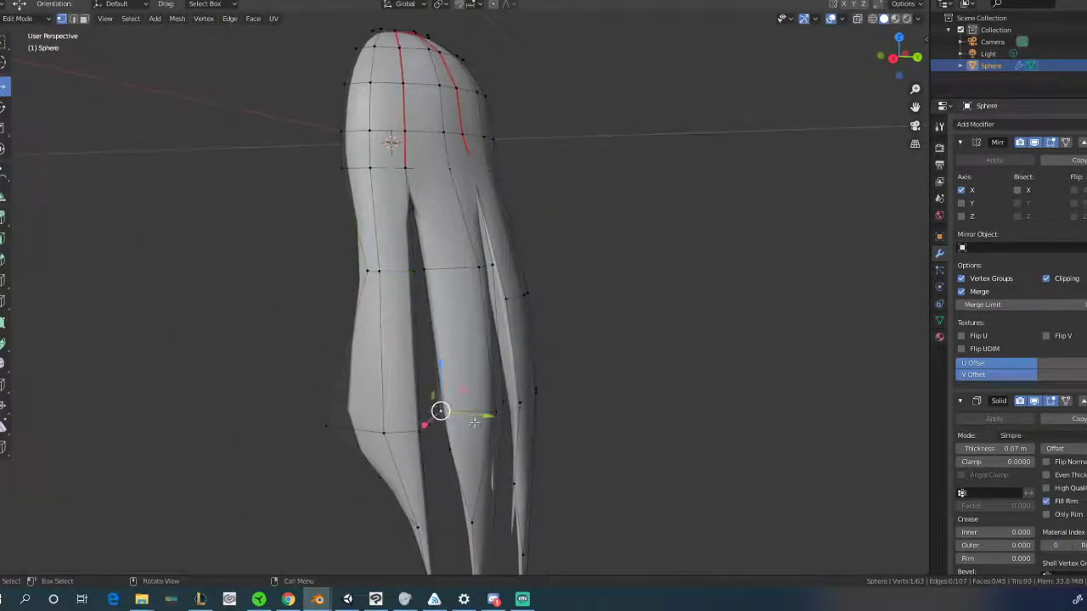
key("g")
key("y")
left_click(465, 422)
Move the second strip's lower middle vertex about 0.24 m along Y
middle_click_drag(466, 422, 535, 426)
left_click(472, 435)
key("g")
key("y")
left_click(454, 448)
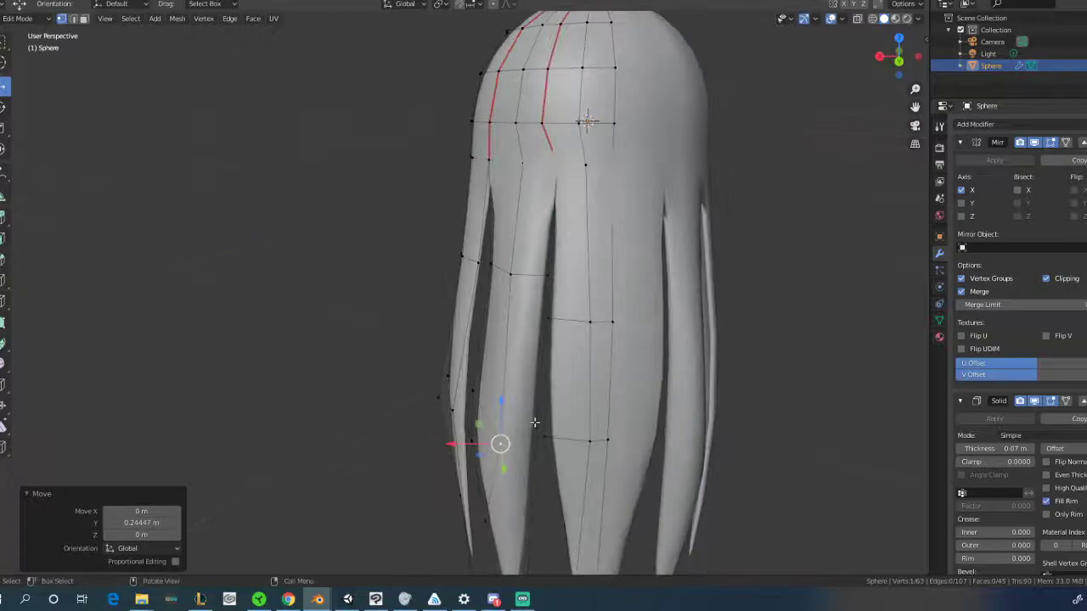
Move the second strip's lower rear edge vertex along Y and the mirror-line strip's neighbouring edge vertex outward along X to meet it
left_click(534, 427)
key("g")
key("y")
left_click(556, 429)
left_click(545, 436)
key("g")
key("x")
left_click(529, 437)
Move the mirror-line strip's upper edge vertex about 0.07 m outward along X
middle_click_drag(529, 436, 481, 308)
left_click(546, 303)
left_click_drag(498, 321, 484, 323)
middle_click_drag(484, 323, 565, 367)
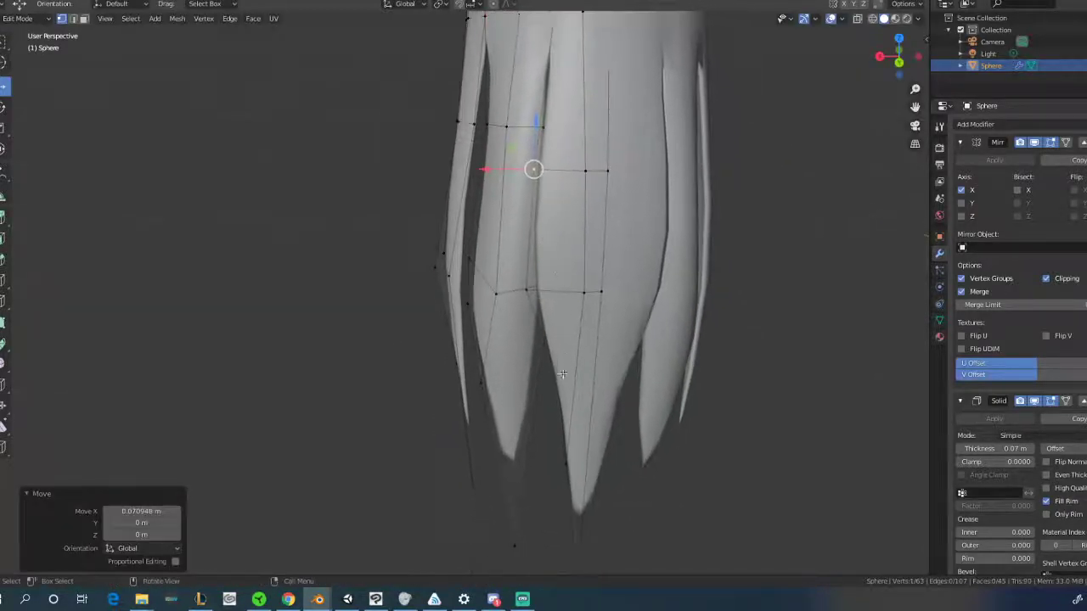
Move the upper edge vertex at the gap between the first and second strips about 0.14 m along Y
middle_click_drag(568, 427, 619, 384)
middle_click_drag(498, 306, 403, 257)
left_click(431, 257)
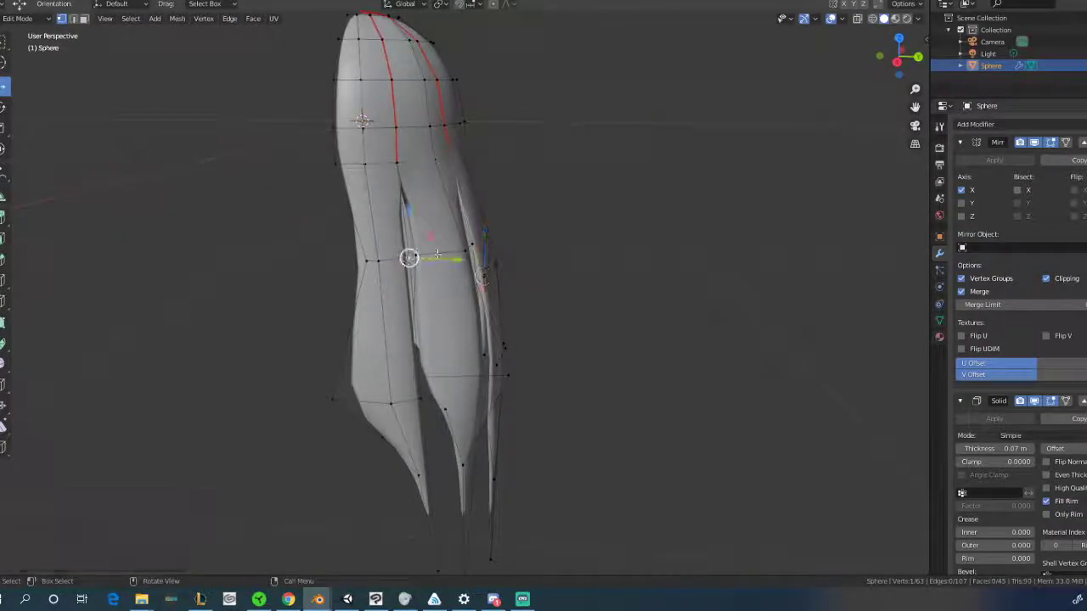
left_click_drag(452, 258, 463, 263)
middle_click_drag(462, 263, 494, 308)
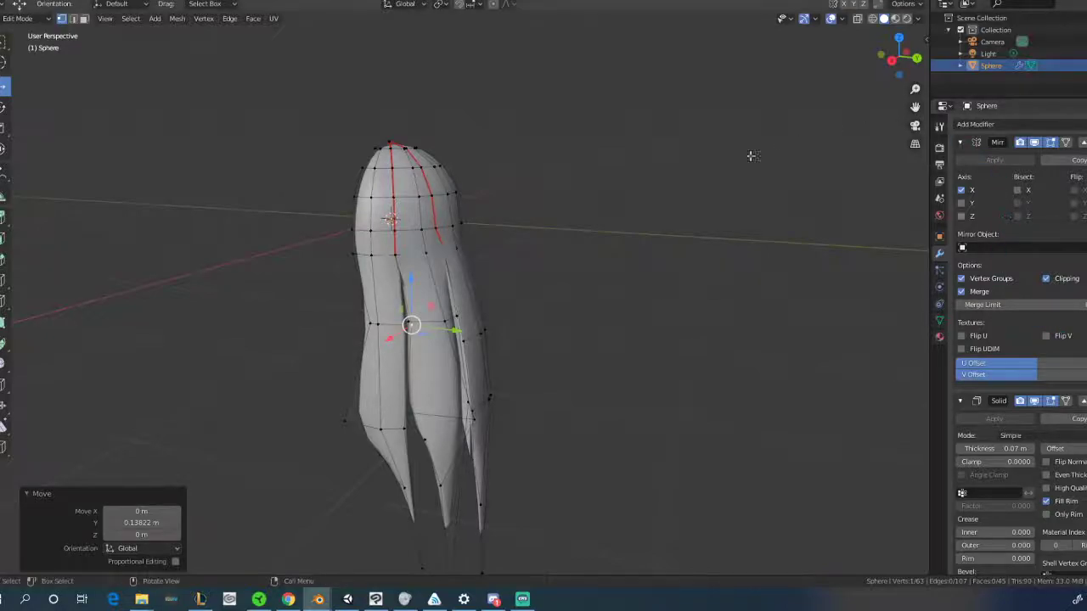
Return to Object Mode and apply the Mirror, Solidify and Subdivision modifiers to the hair
key("Tab")
middle_click_drag(560, 257, 509, 272)
scroll(509, 272, "up", 3)
middle_click_drag(419, 295, 563, 335)
left_click(995, 159)
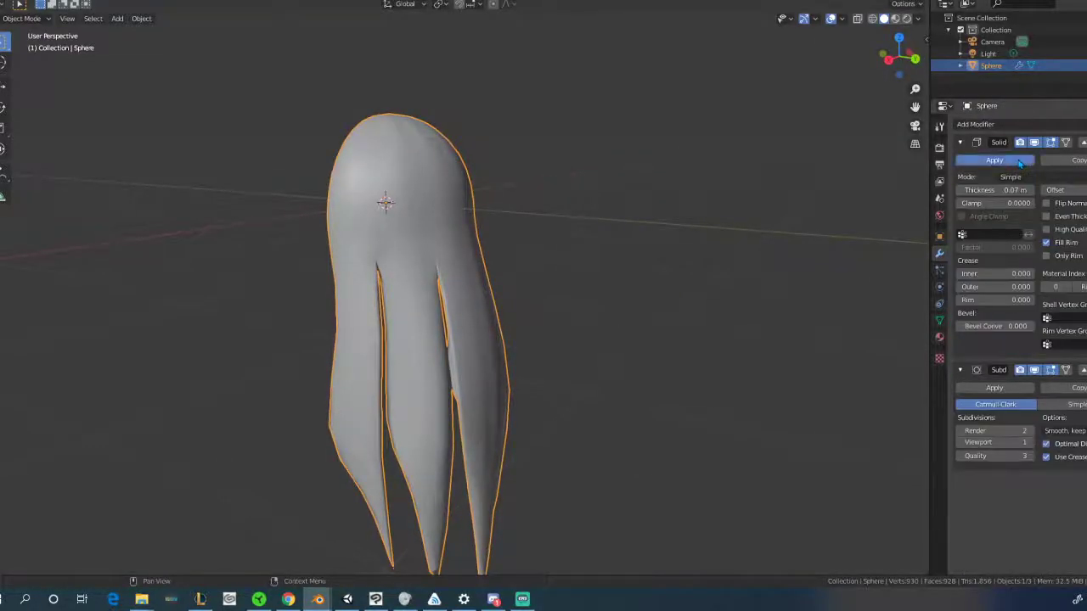
left_click(995, 160)
Select the whole mesh in Edit Mode to check the applied geometry and return to Object Mode
key("Tab")
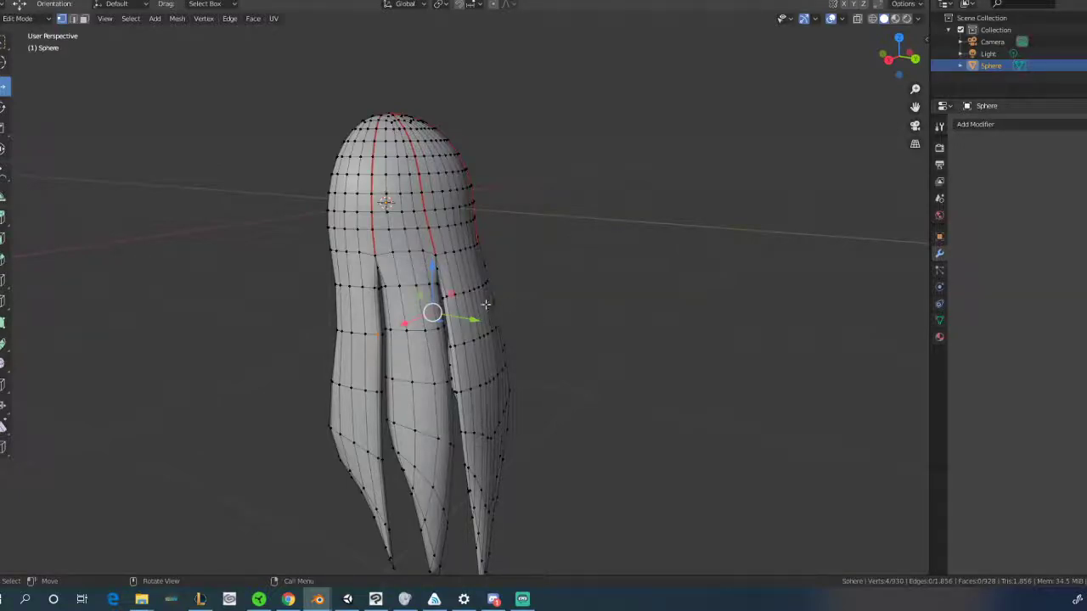
key("a")
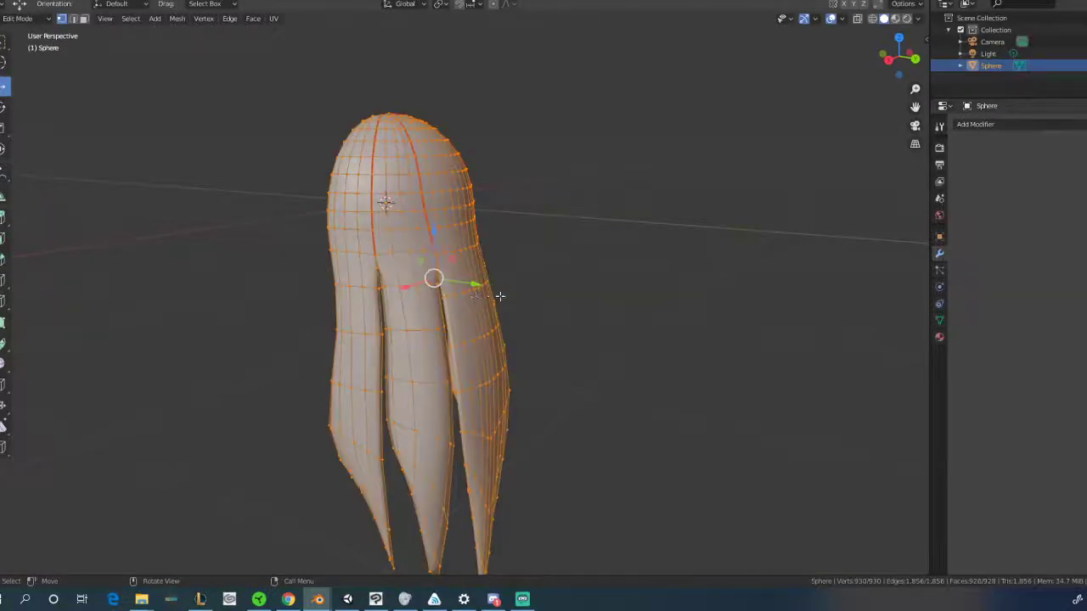
key("Tab")
middle_click_drag(578, 310, 543, 262)
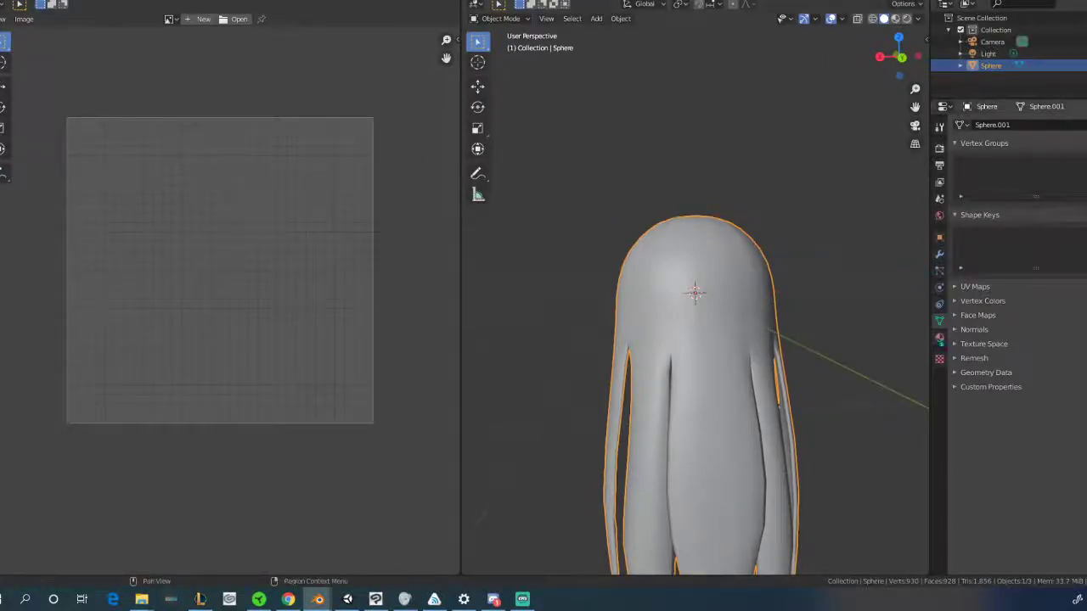
Assign the existing Material to the hair and set its Base Color to the image texture ee.png
left_click(939, 338)
left_click(961, 176)
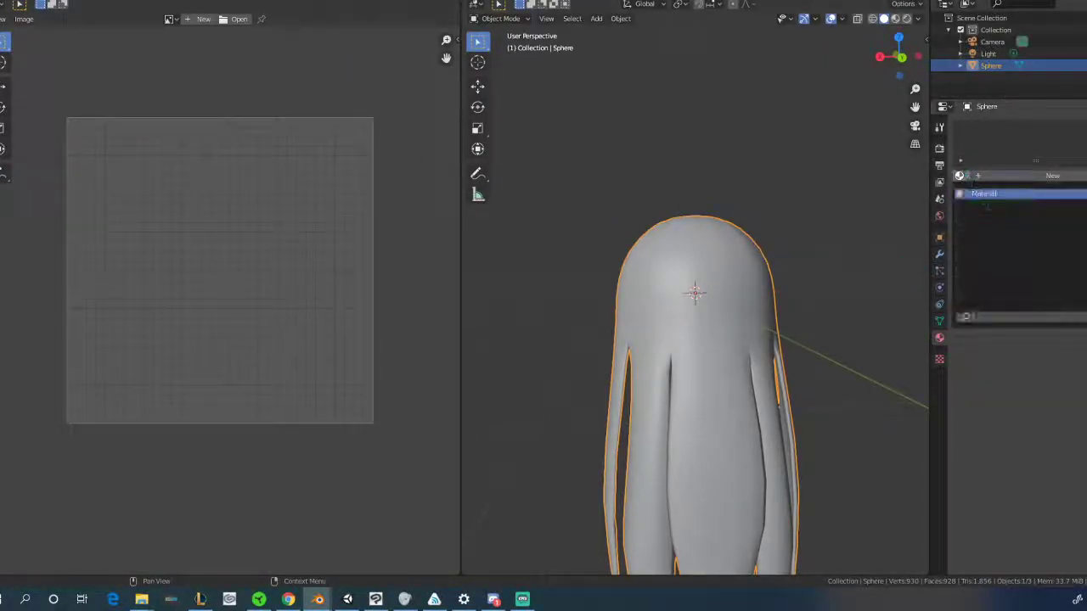
left_click(987, 194)
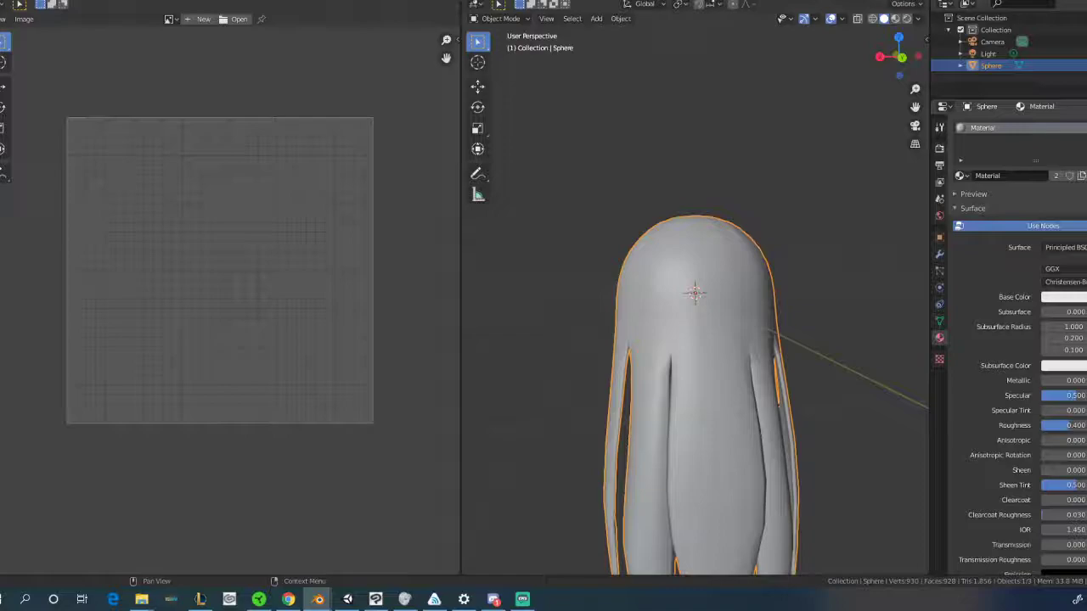
left_click(954, 296)
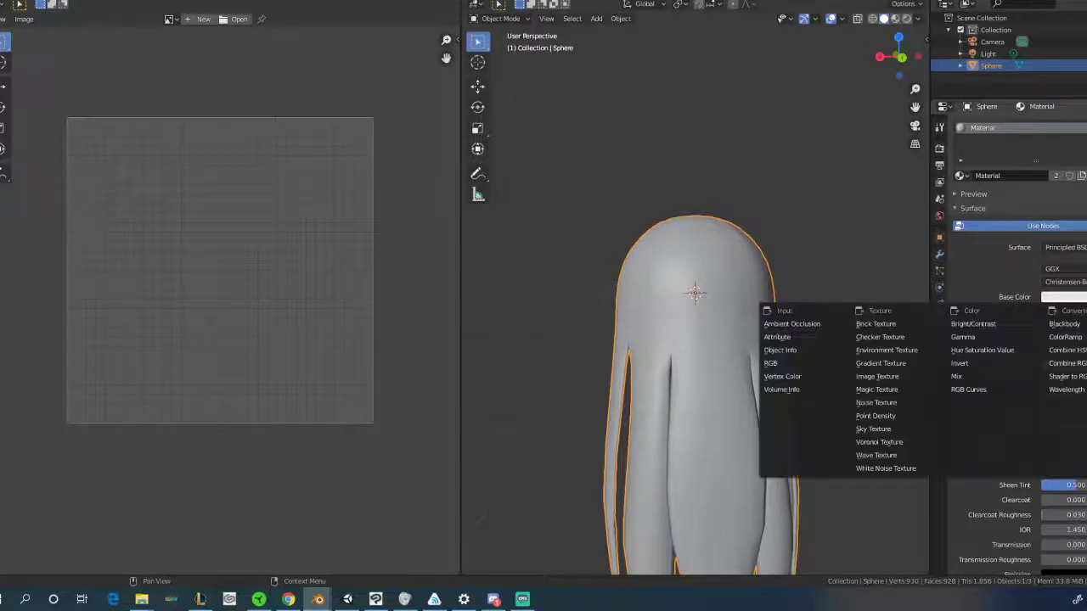
left_click(887, 377)
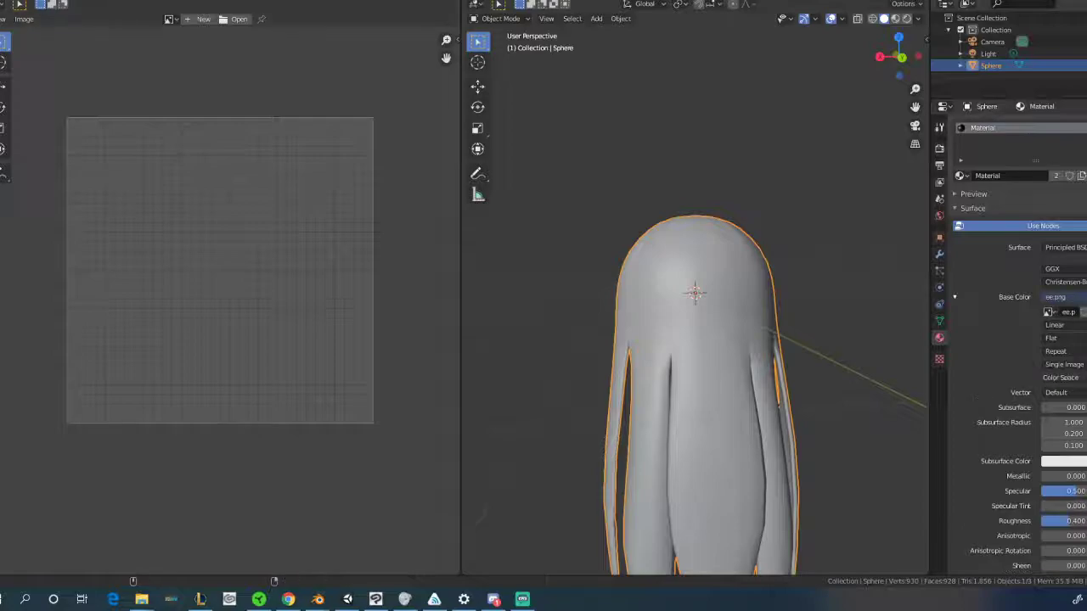
Set the viewport shading to Flat lighting with Texture colour and view the textured hair from several sides
left_click(918, 18)
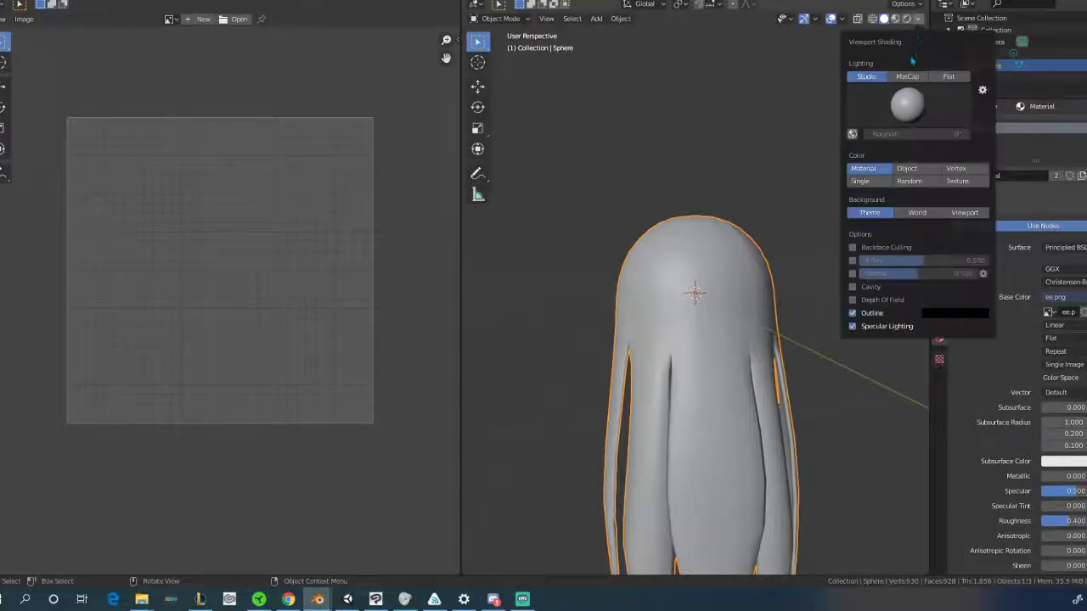
left_click(948, 76)
left_click(957, 126)
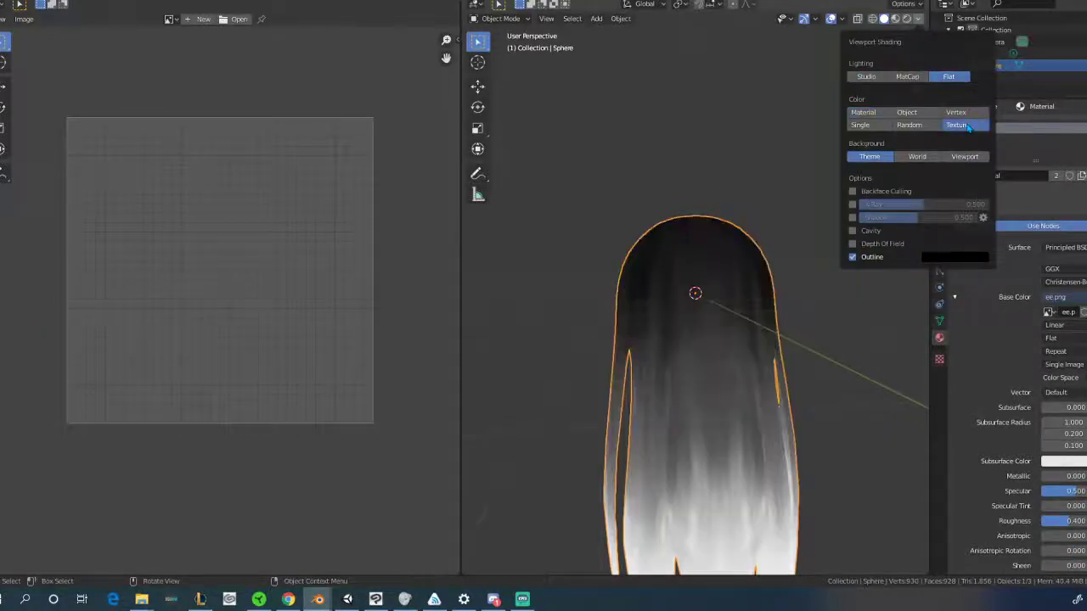
left_click(553, 316)
middle_click_drag(553, 316, 579, 303)
scroll(586, 304, "down", 4)
middle_click_drag(654, 302, 563, 293)
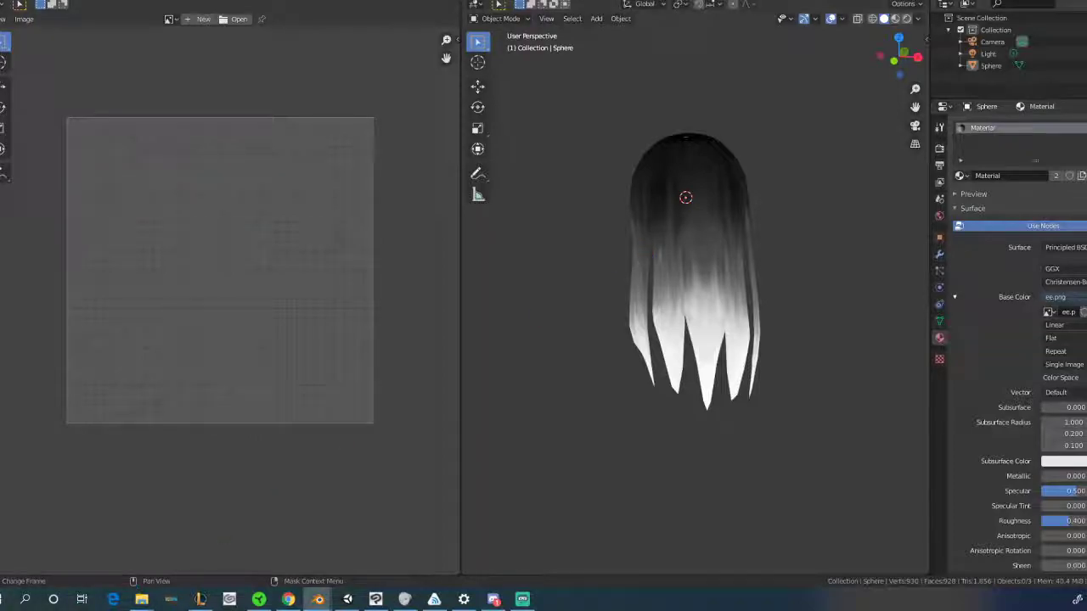
left_click(523, 599)
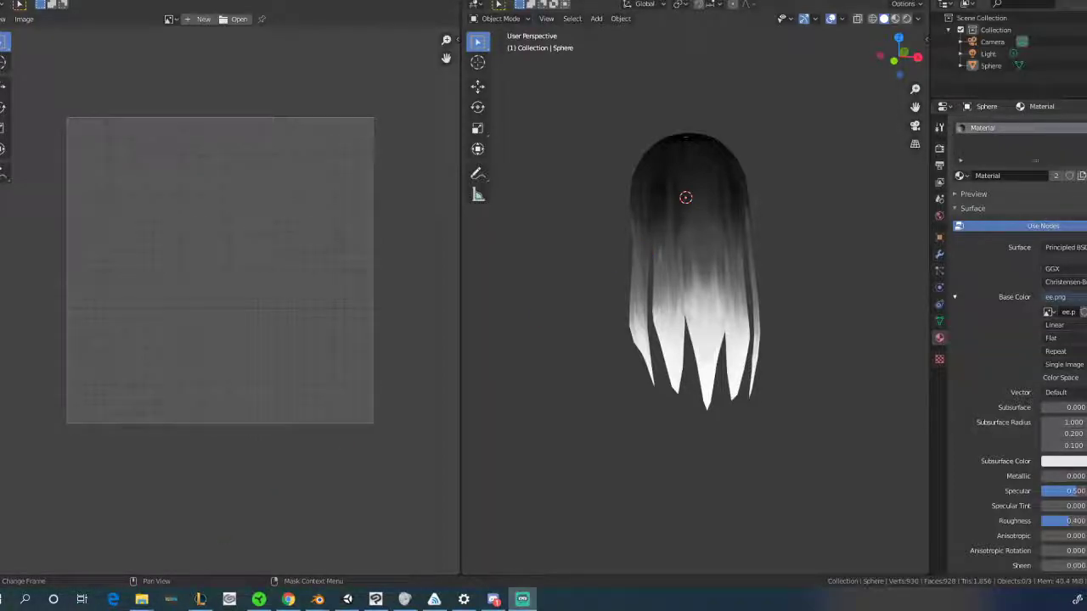